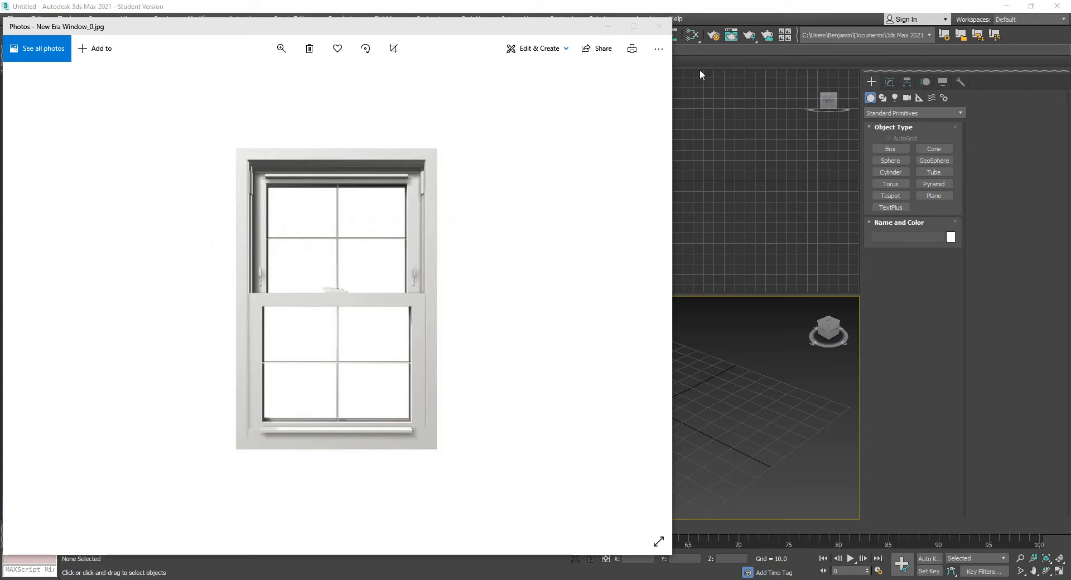
Step: Put away the reference photo and set the production renderer to Scanline Renderer in the render setup
{"action": "left_click", "coordinate": [743, 8]}
{"action": "left_click", "coordinate": [341, 19]}
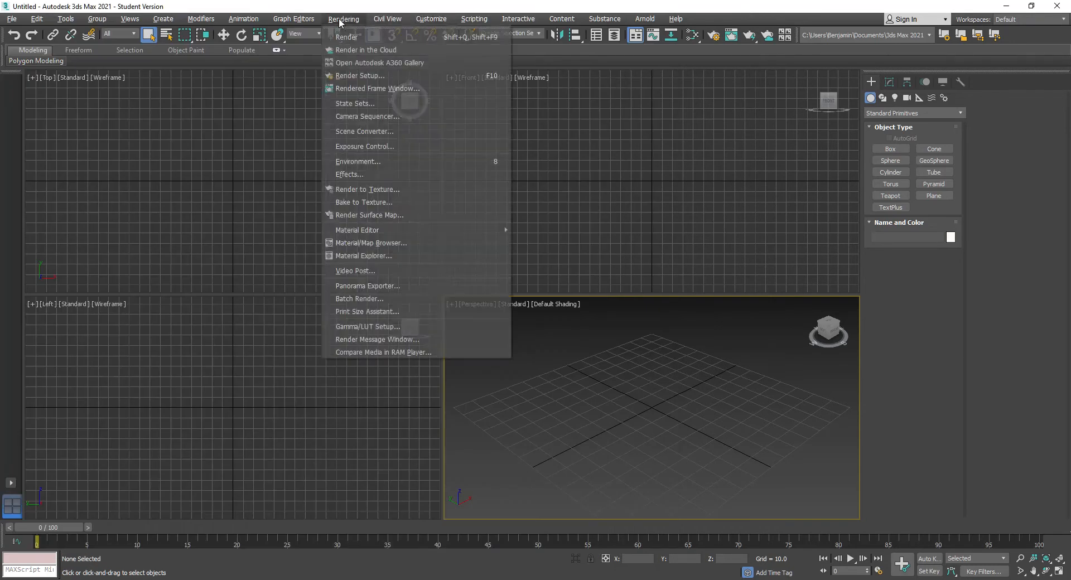
{"action": "left_click", "coordinate": [345, 74]}
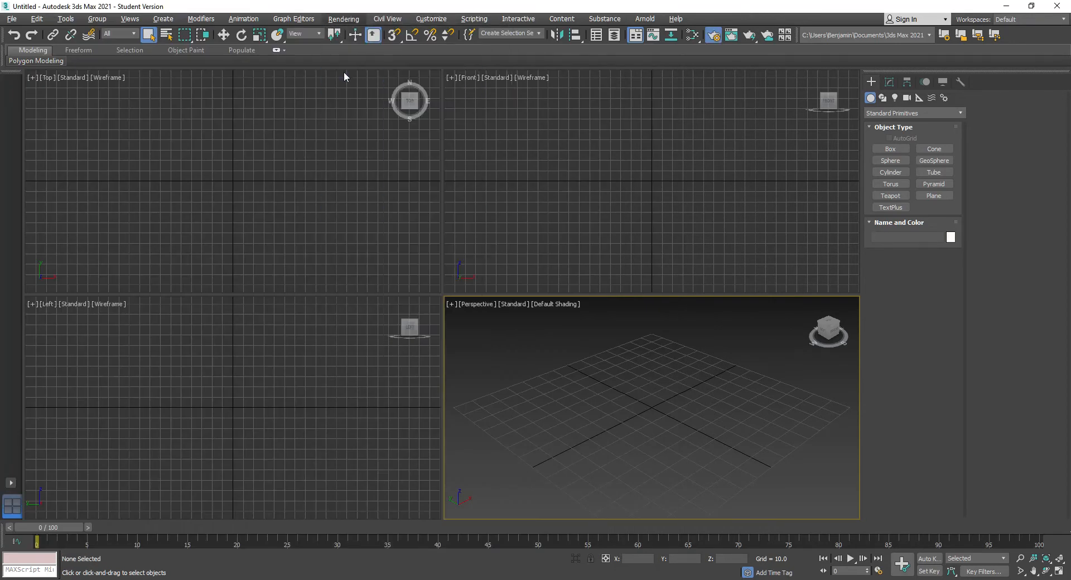
{"action": "left_click", "coordinate": [563, 154]}
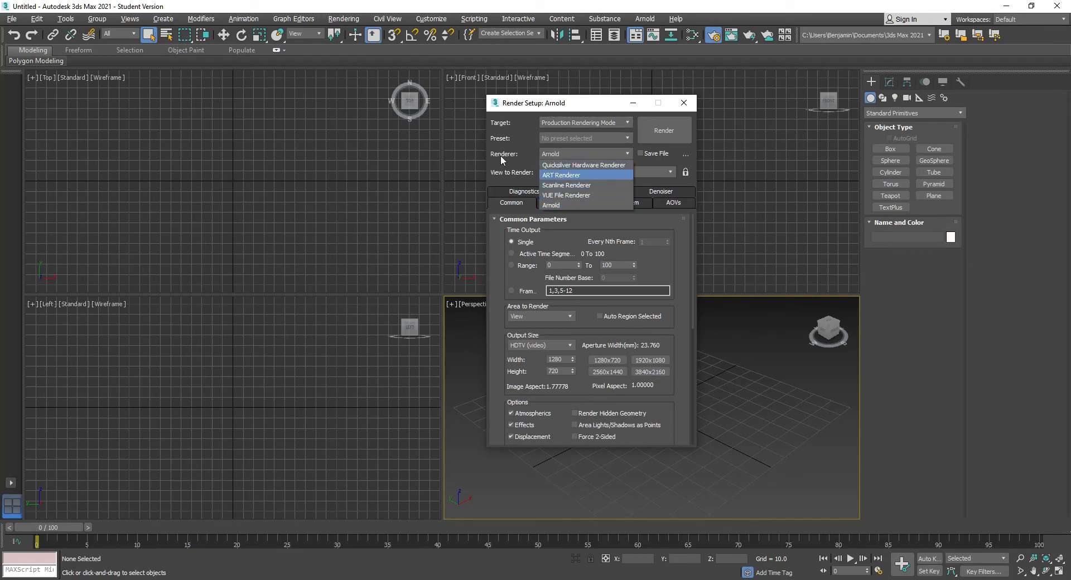
{"action": "left_click", "coordinate": [555, 187]}
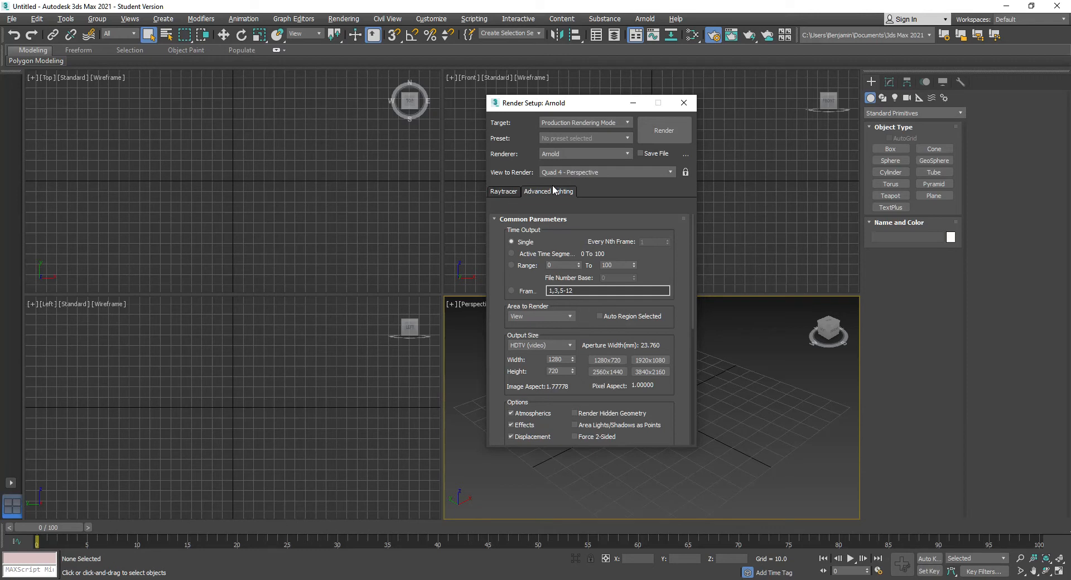
{"action": "left_click", "coordinate": [684, 103]}
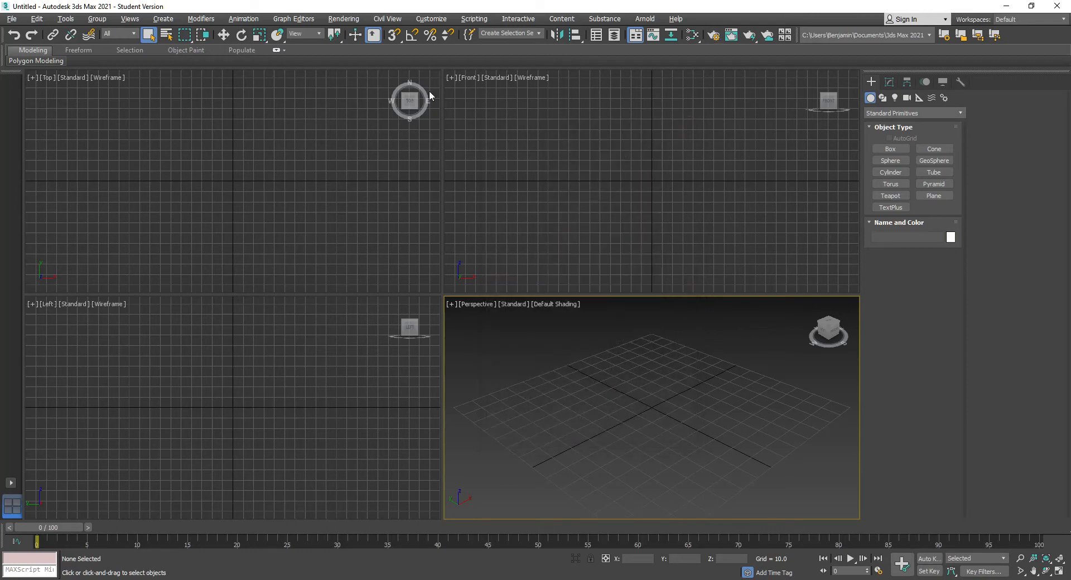
Step: Check the system unit scale in the units setup and accept it with centimeters as the unit
{"action": "left_click", "coordinate": [431, 18]}
{"action": "left_click", "coordinate": [441, 205]}
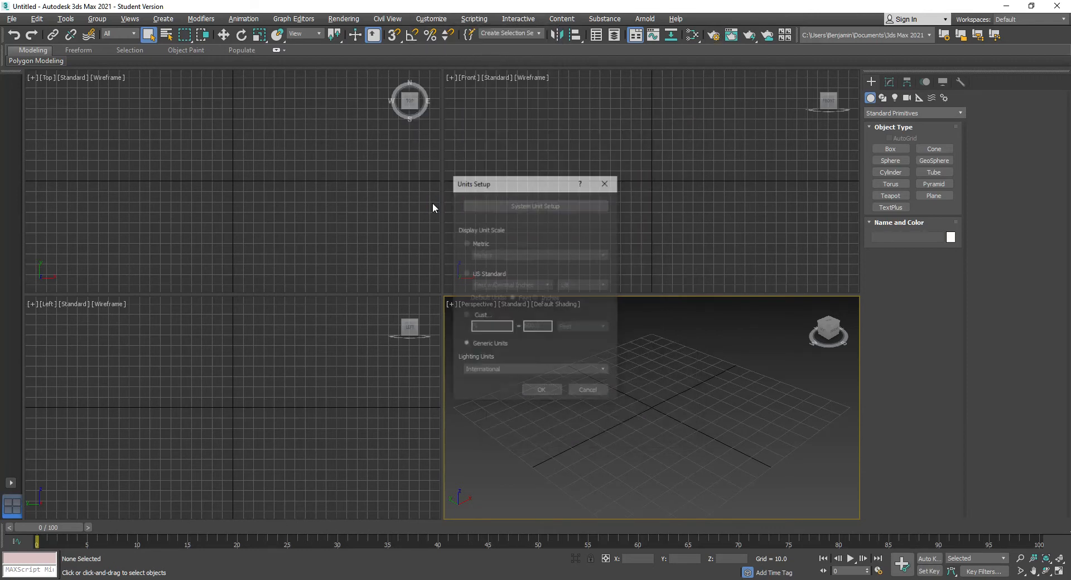
{"action": "left_click", "coordinate": [496, 205]}
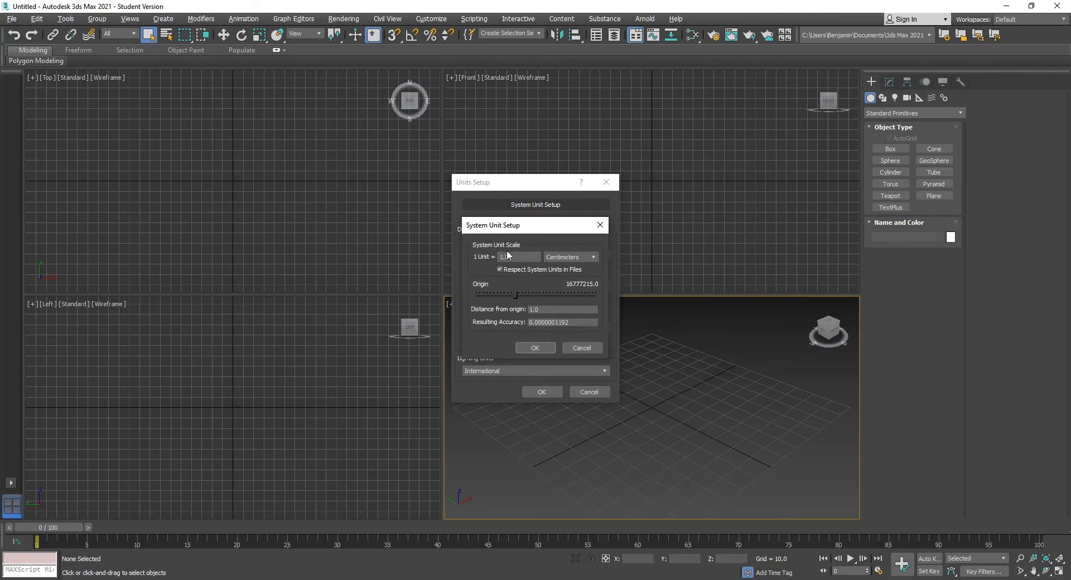
{"action": "left_click", "coordinate": [535, 348]}
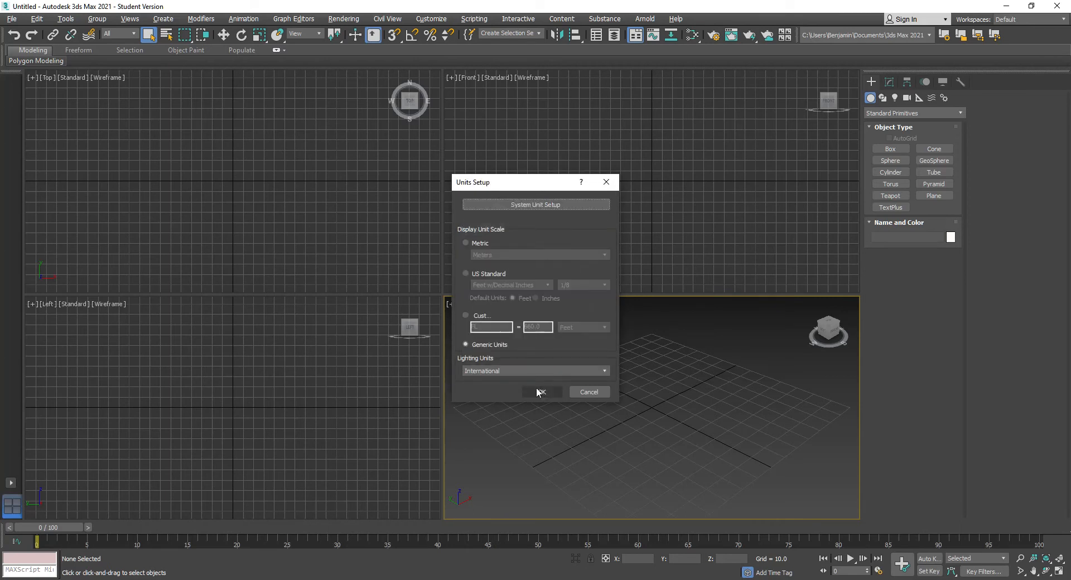
{"action": "left_click", "coordinate": [534, 393]}
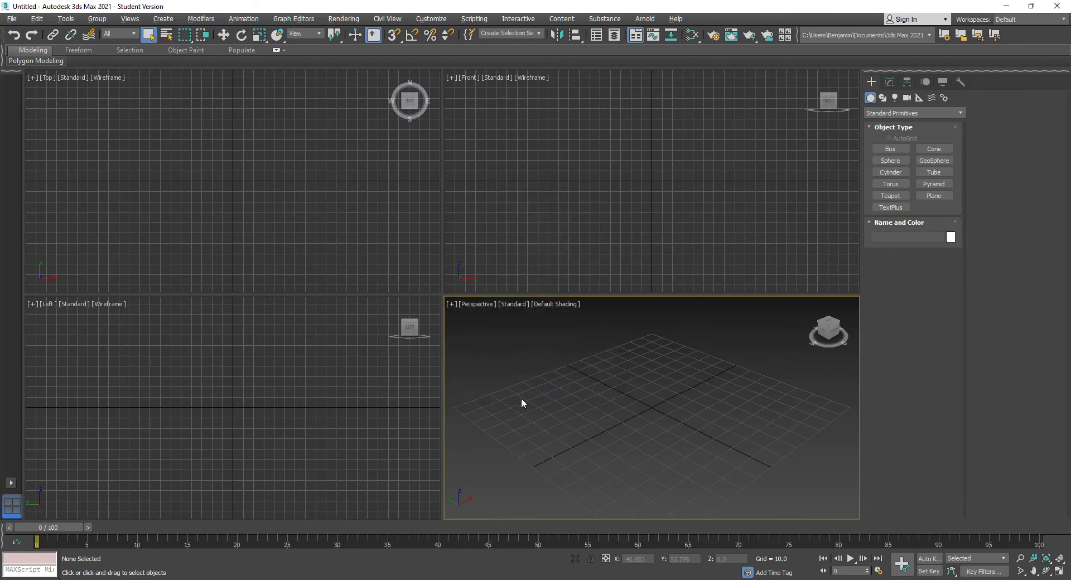
Step: Create a box at the origin by keyboard entry with length 100, width 200 and height 200
{"action": "left_click", "coordinate": [888, 150]}
{"action": "left_click", "coordinate": [888, 283]}
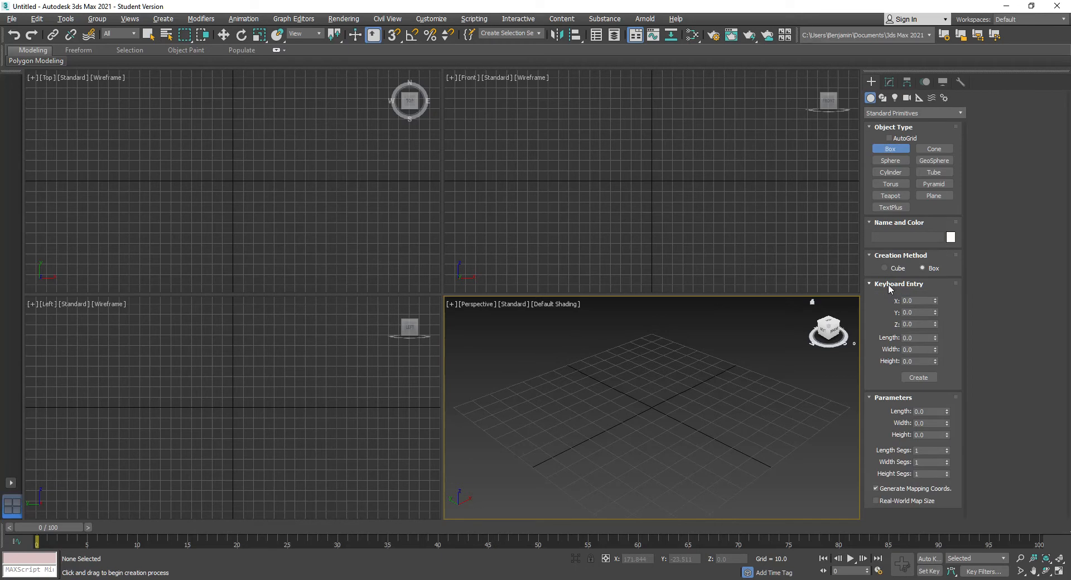
{"action": "left_click", "coordinate": [920, 337]}
{"action": "type", "text": "100"}
{"action": "key", "text": "Tab"}
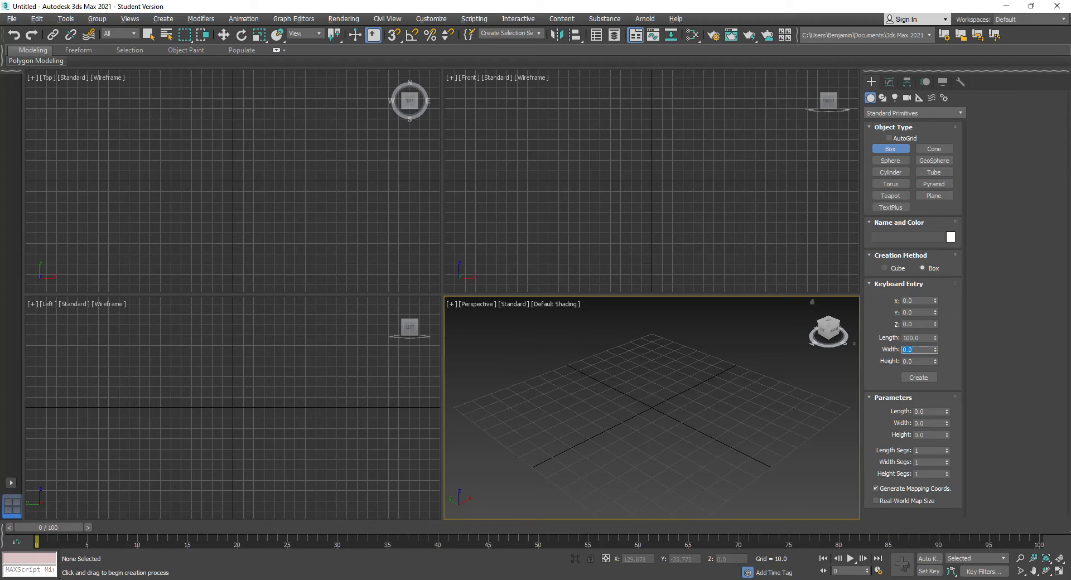
{"action": "type", "text": "200"}
{"action": "key", "text": "Tab"}
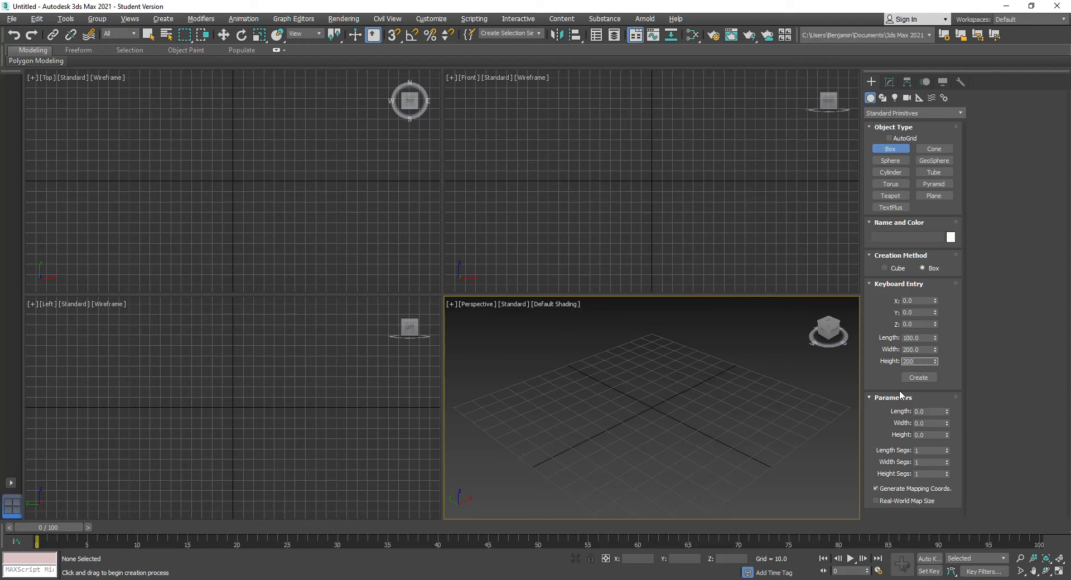
{"action": "left_click", "coordinate": [924, 376]}
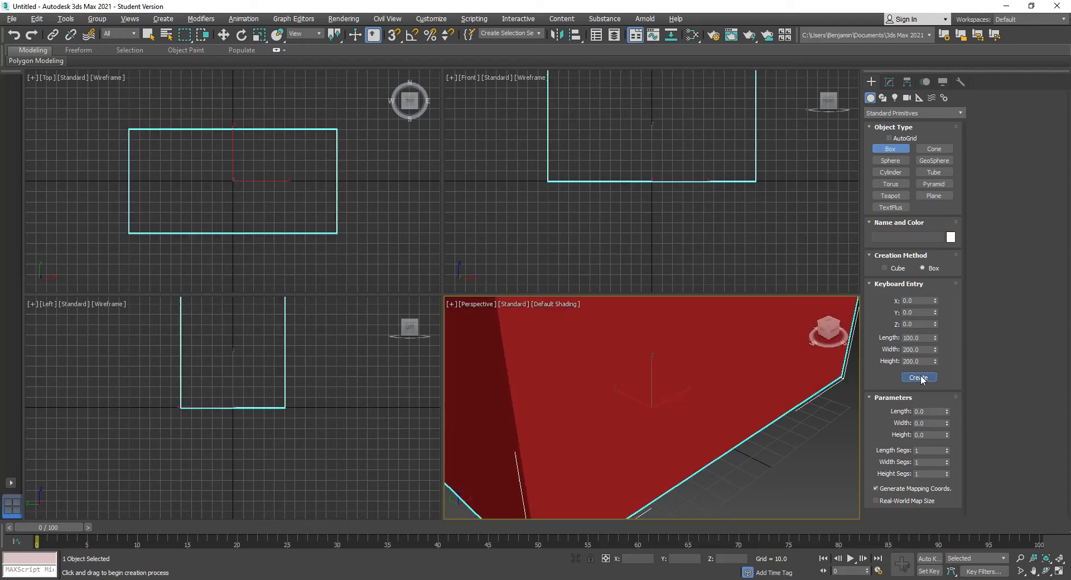
{"action": "right_click", "coordinate": [675, 438]}
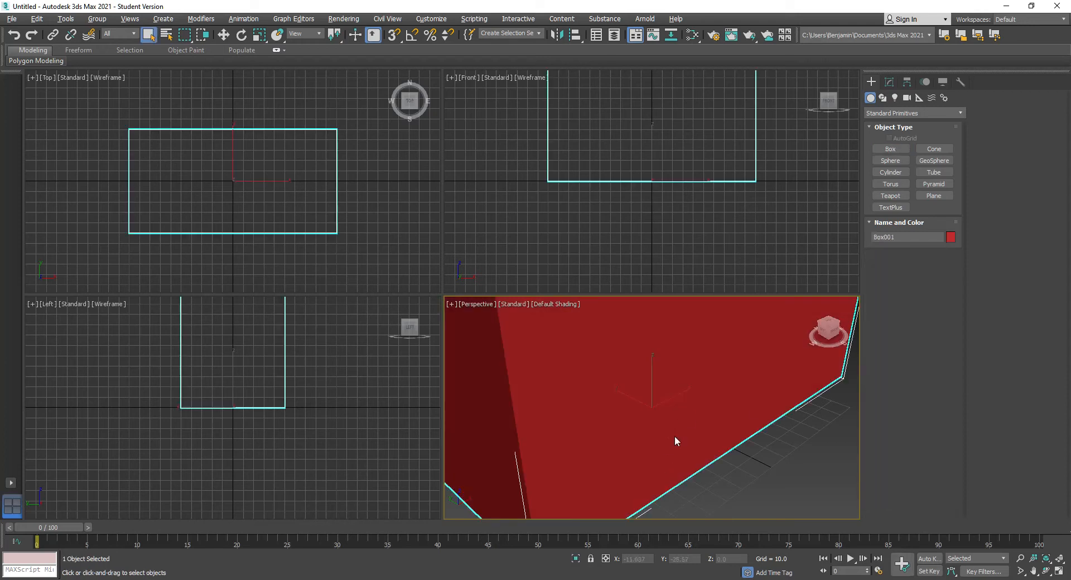
{"action": "key", "text": "z"}
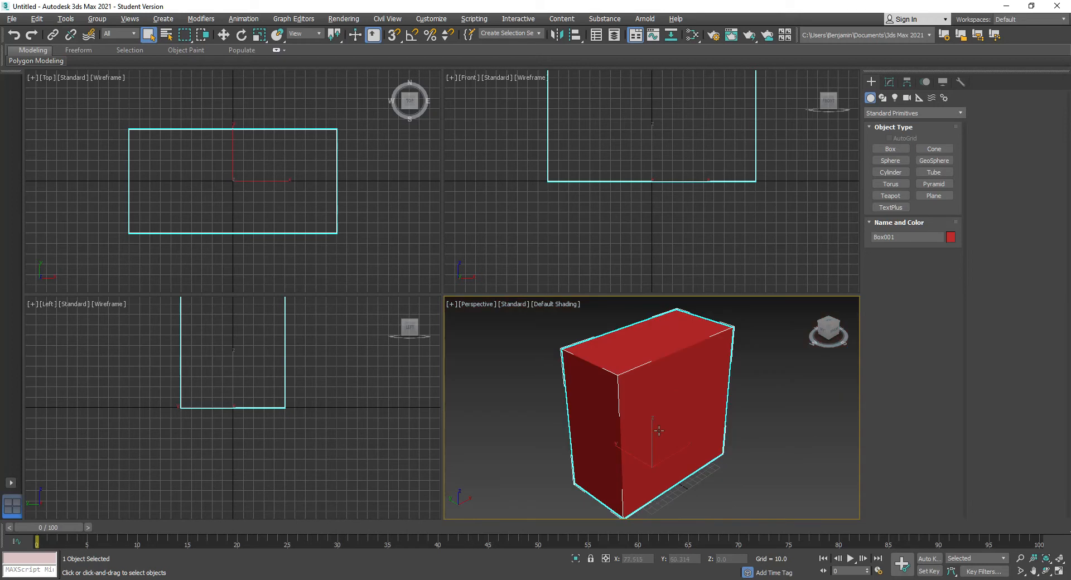
Step: Set the box's length to 25 and its width to 100
{"action": "left_click", "coordinate": [890, 83]}
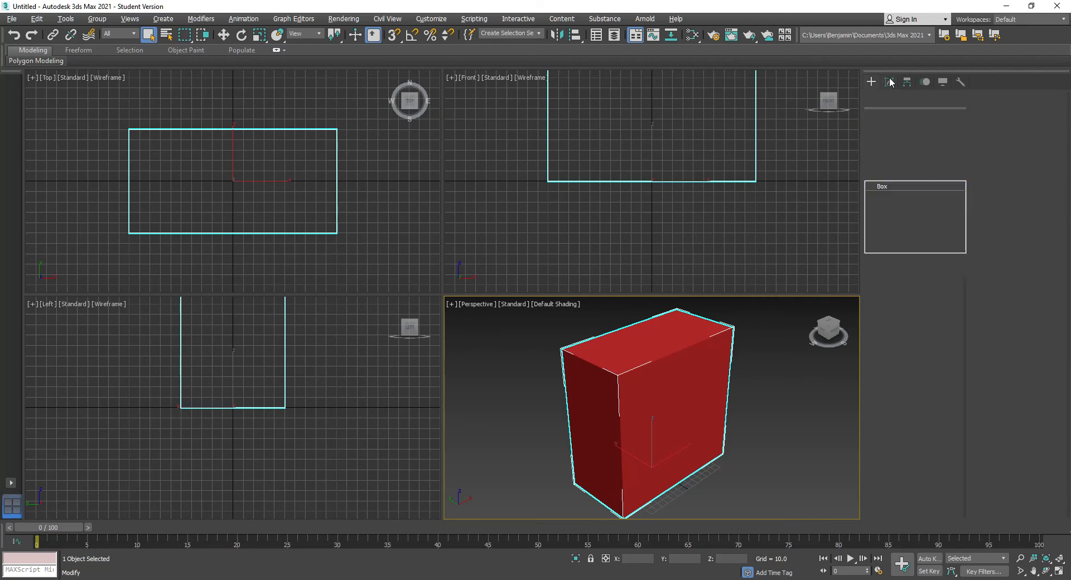
{"action": "mouse_move", "coordinate": [946, 304]}
{"action": "left_mouse_down"}
{"action": "mouse_move", "coordinate": [946, 332]}
{"action": "mouse_move", "coordinate": [946, 322]}
{"action": "left_mouse_up"}
{"action": "double_click", "coordinate": [933, 304]}
{"action": "type", "text": "25"}
{"action": "key", "text": "Return"}
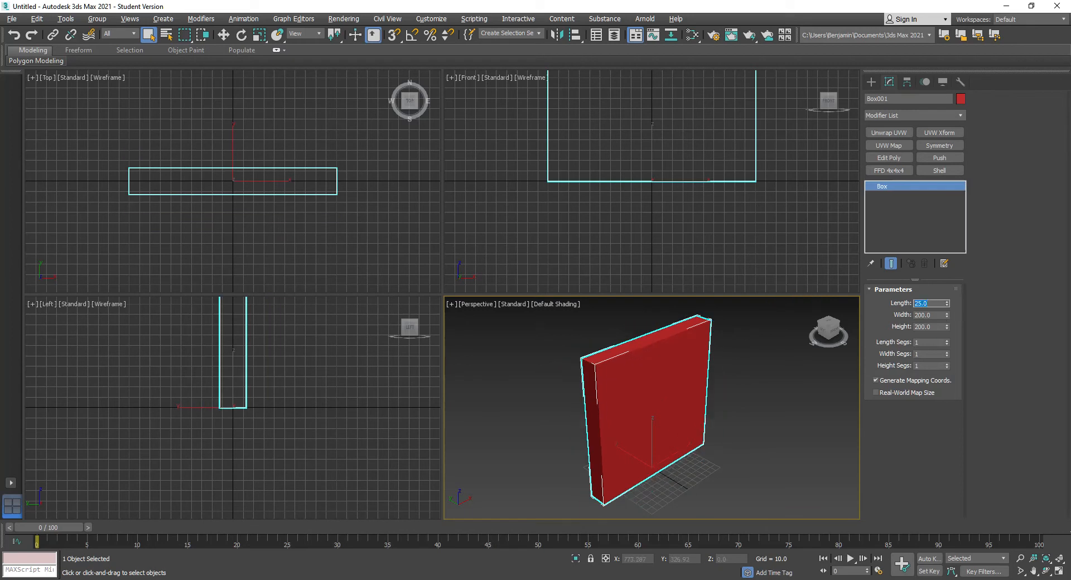
{"action": "double_click", "coordinate": [931, 316]}
{"action": "type", "text": "100"}
{"action": "key", "text": "Return"}
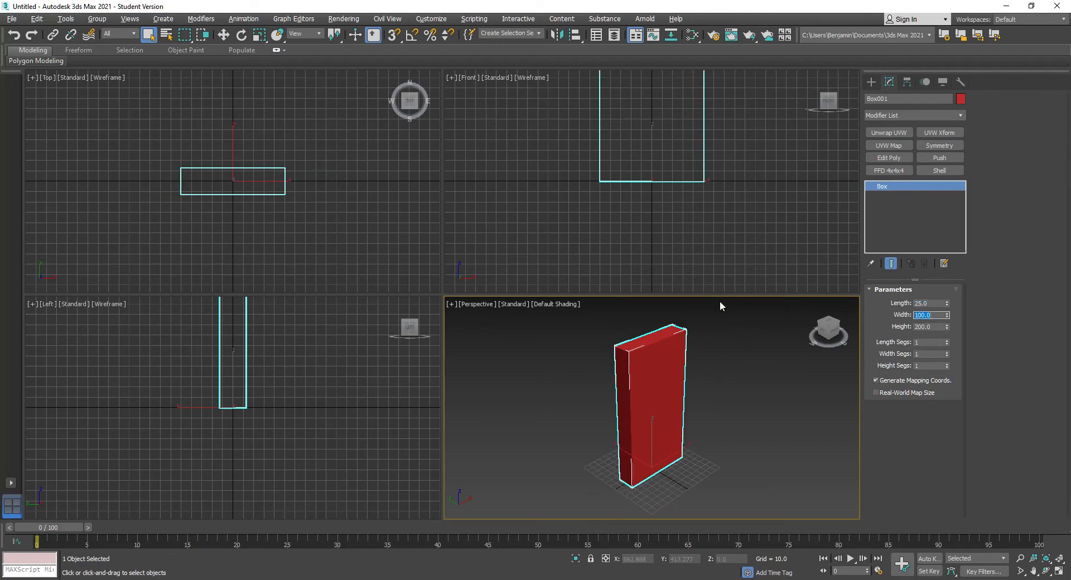
Step: Deselect the box and fit it to the Front, Top and Left viewports
{"action": "left_click", "coordinate": [731, 370]}
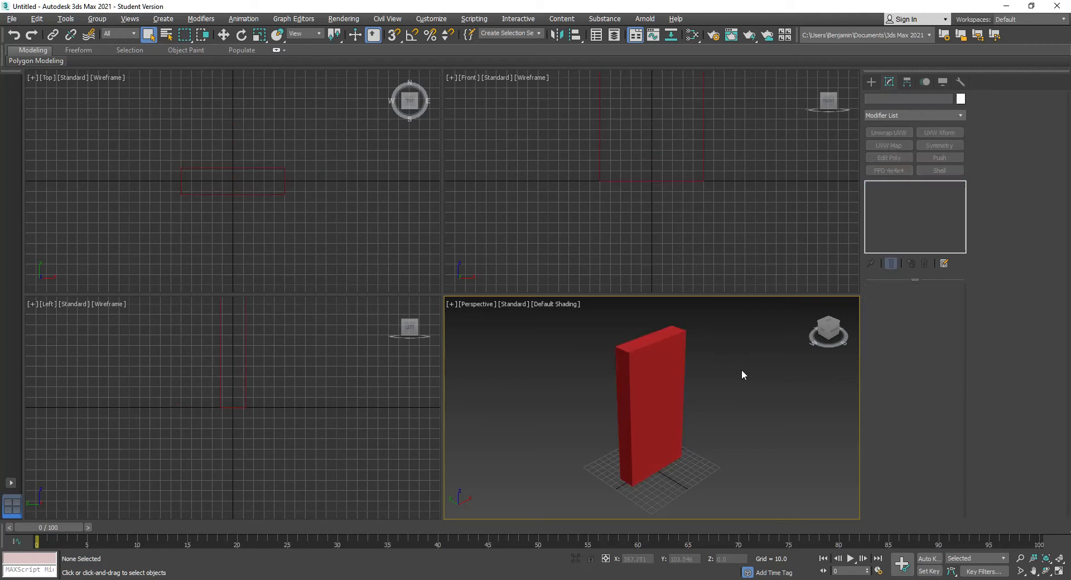
{"action": "scroll", "coordinate": [742, 369], "scroll_direction": "up", "scroll_amount": 2}
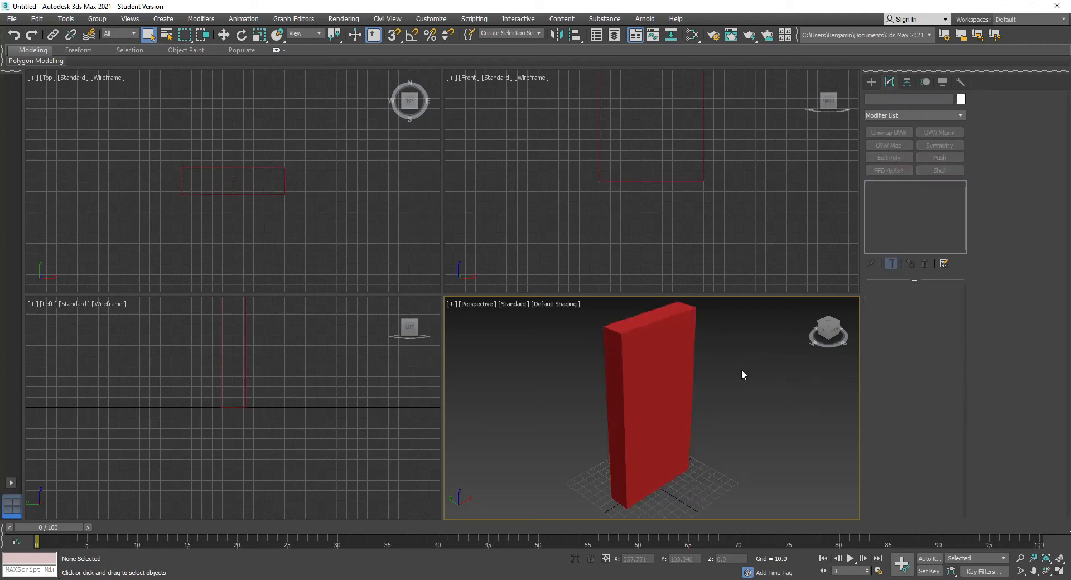
{"action": "left_click", "coordinate": [735, 192]}
{"action": "key", "text": "z"}
{"action": "left_click", "coordinate": [337, 175]}
{"action": "key", "text": "z"}
{"action": "left_click", "coordinate": [305, 363]}
{"action": "key", "text": "z"}
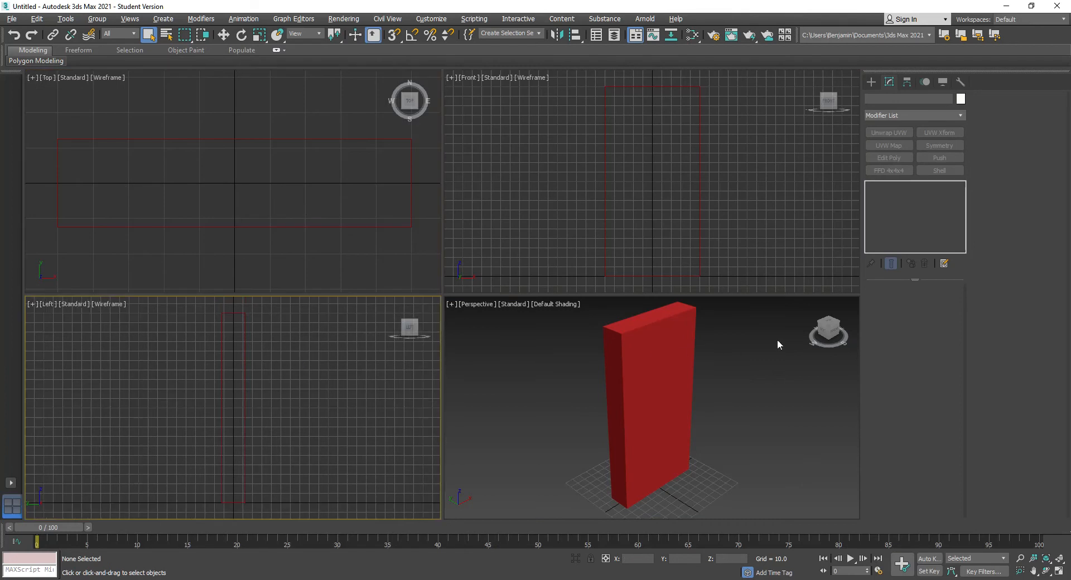
Step: Change the box's object color to light orange and turn on Edged Faces in the Perspective viewport
{"action": "left_click_drag", "start_coordinate": [778, 339], "coordinate": [543, 414]}
{"action": "left_click", "coordinate": [774, 195]}
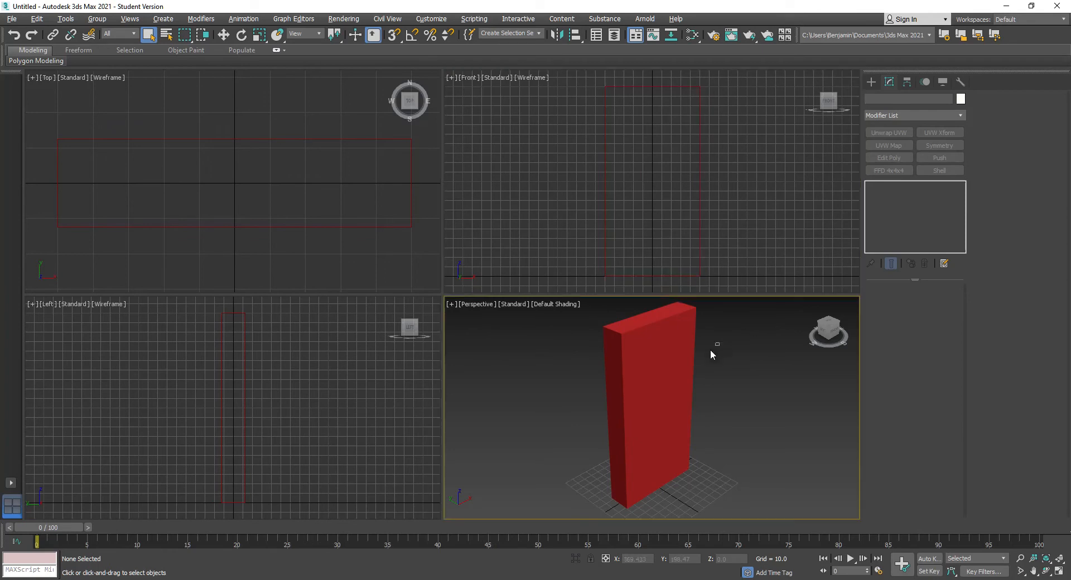
{"action": "left_click_drag", "start_coordinate": [721, 345], "coordinate": [641, 381]}
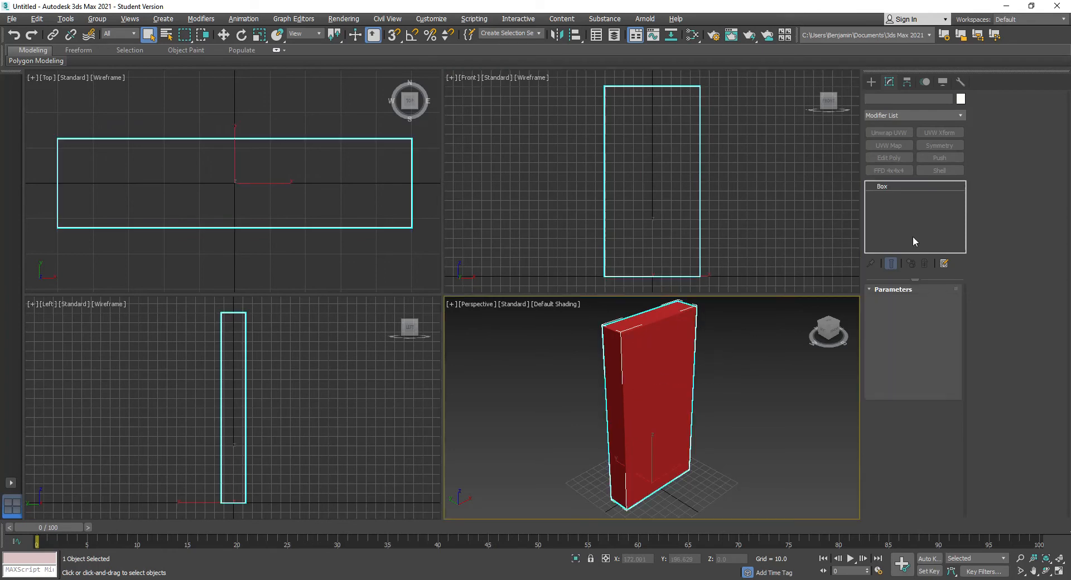
{"action": "left_click", "coordinate": [960, 99]}
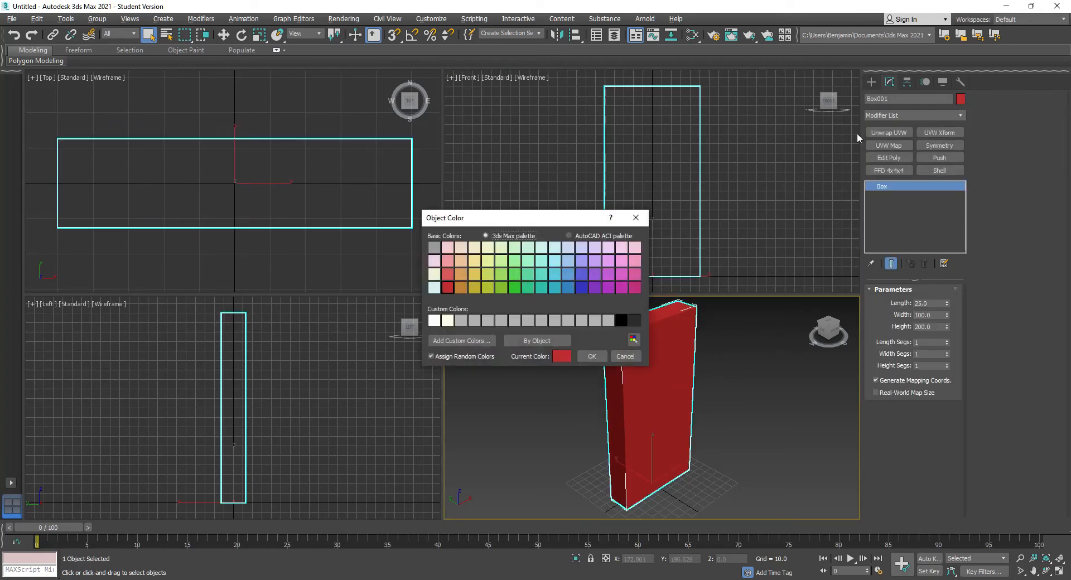
{"action": "left_click", "coordinate": [461, 261]}
{"action": "left_click", "coordinate": [592, 356]}
{"action": "left_click", "coordinate": [577, 371]}
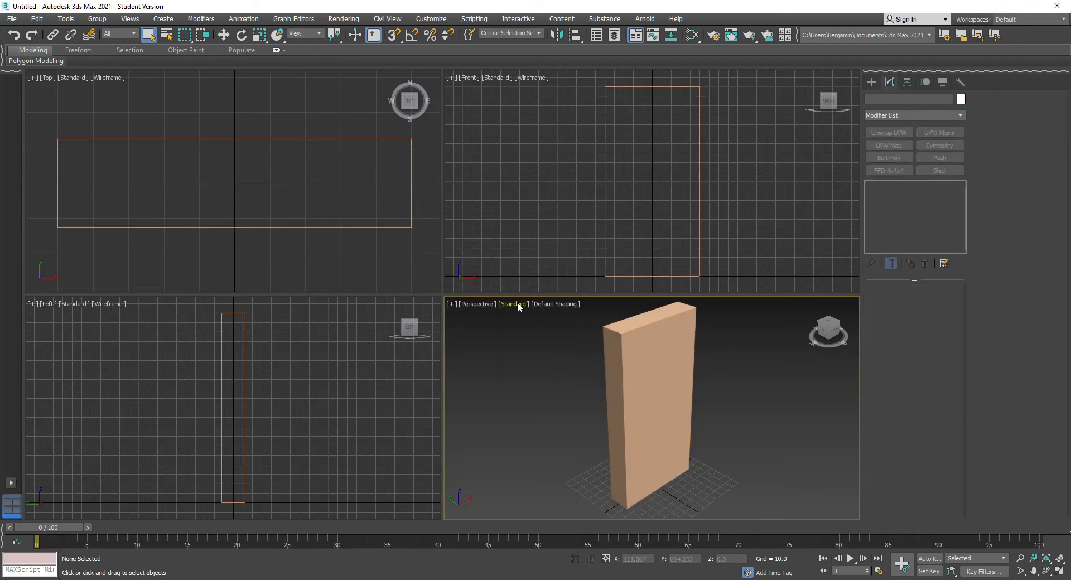
{"action": "left_click", "coordinate": [547, 304]}
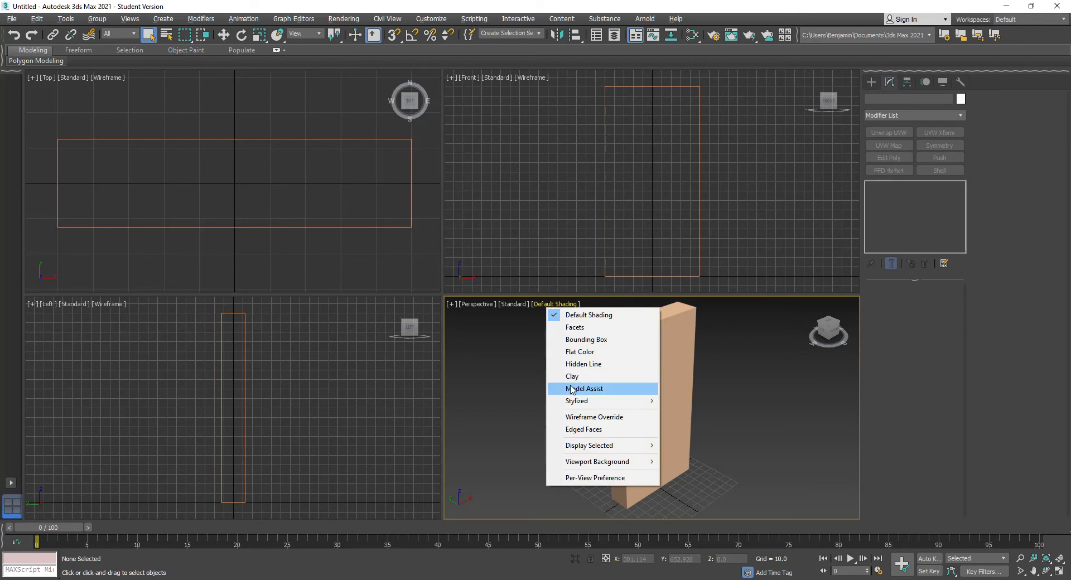
{"action": "left_click", "coordinate": [568, 430]}
Step: Convert the box to an Editable Poly
{"action": "left_click", "coordinate": [653, 362]}
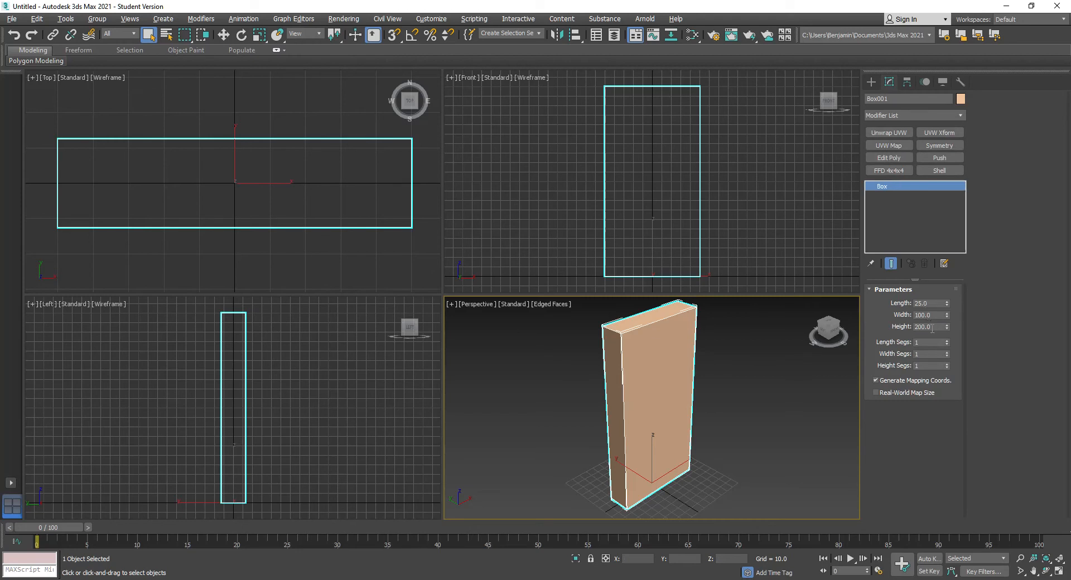
{"action": "right_click", "coordinate": [652, 333]}
{"action": "mouse_move", "coordinate": [720, 445]}
{"action": "left_click", "coordinate": [788, 457]}
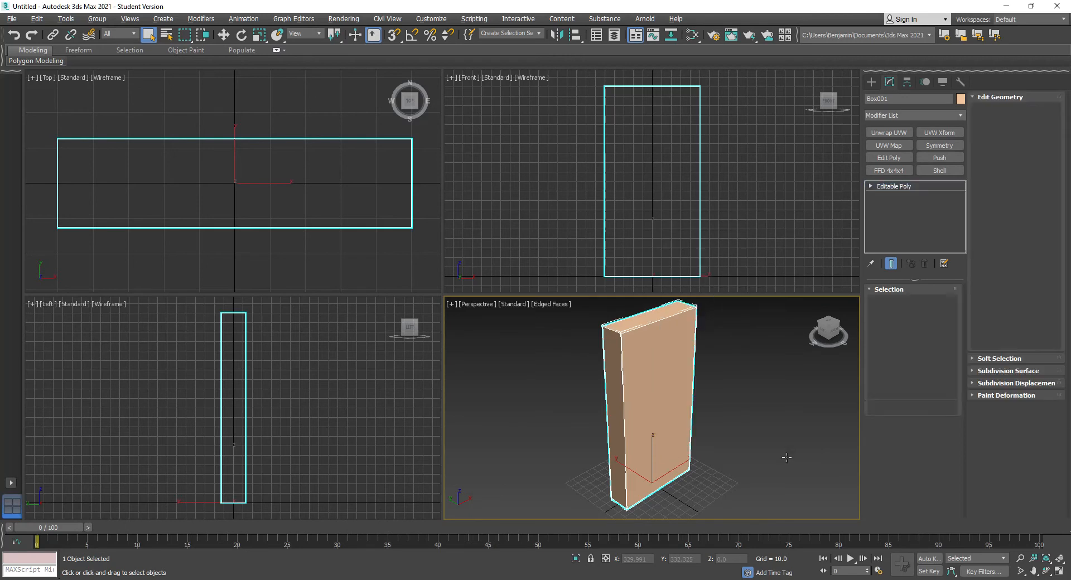
Step: Delete every polygon of the box except the large front face by inverting the selection
{"action": "left_click", "coordinate": [925, 303]}
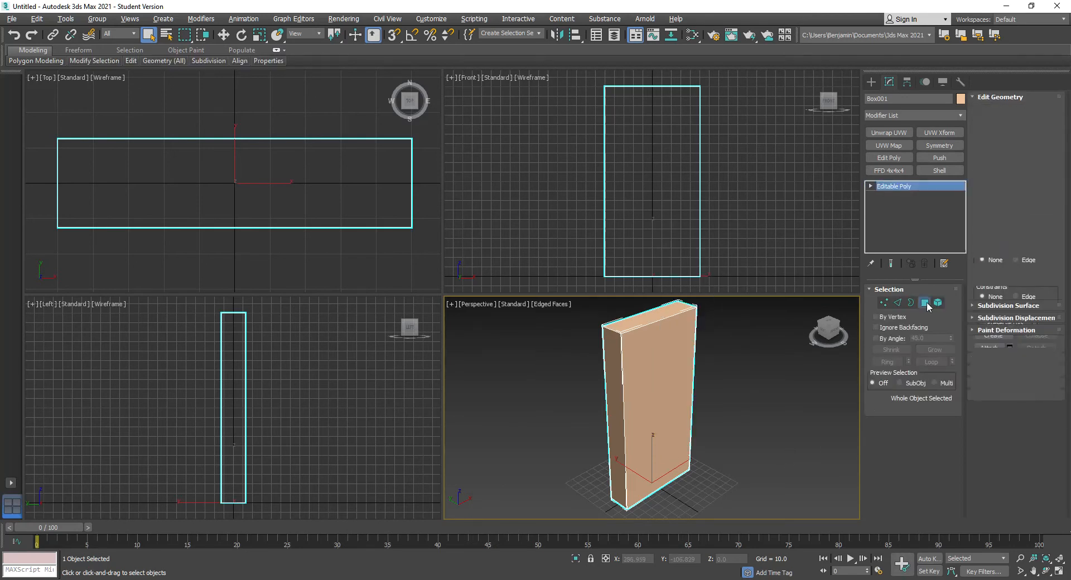
{"action": "left_click", "coordinate": [663, 364]}
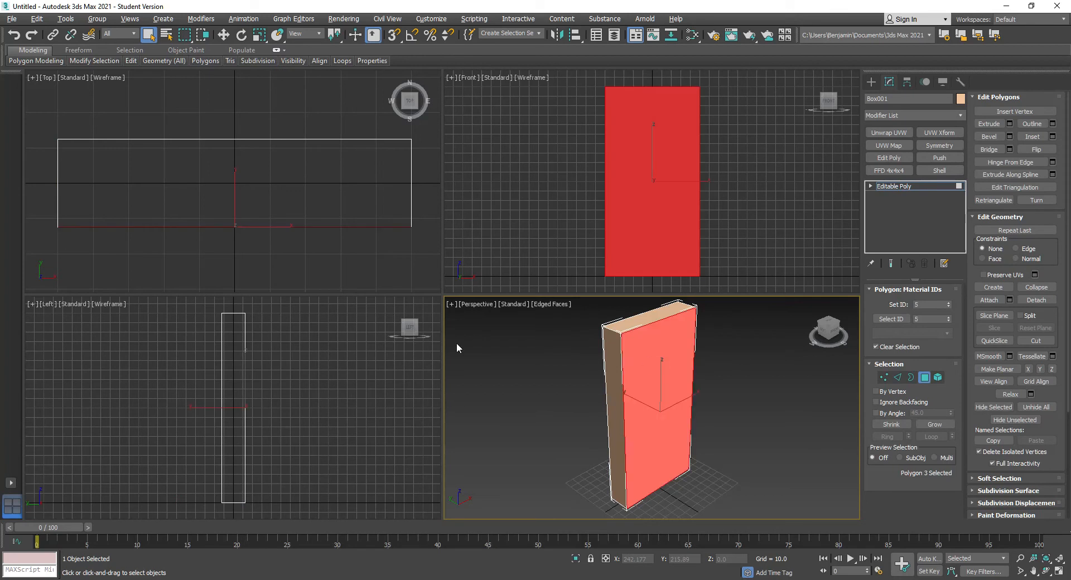
{"action": "left_click", "coordinate": [37, 19]}
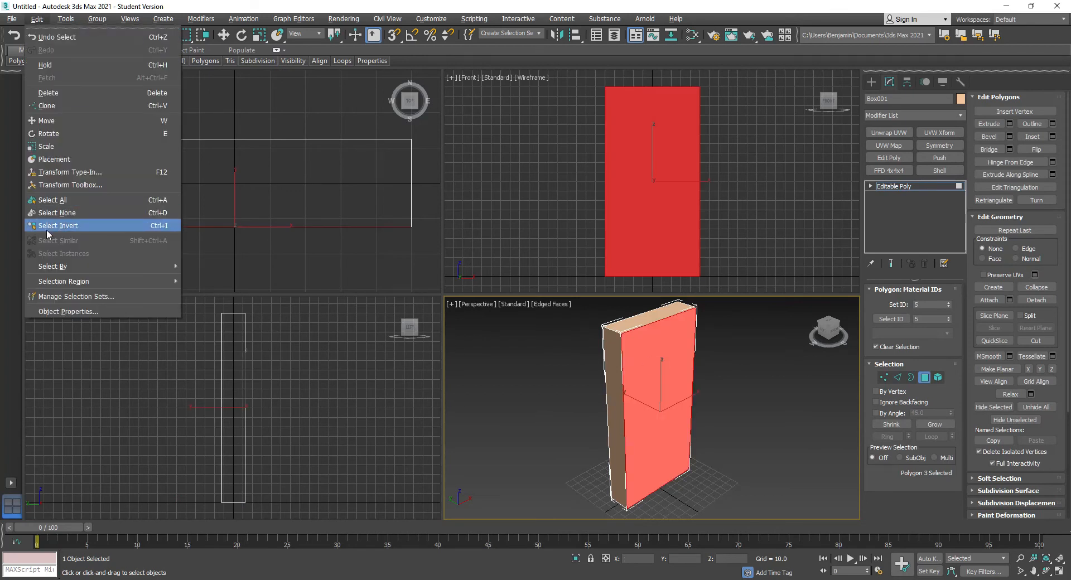
{"action": "left_click", "coordinate": [47, 227]}
{"action": "key", "text": "Delete"}
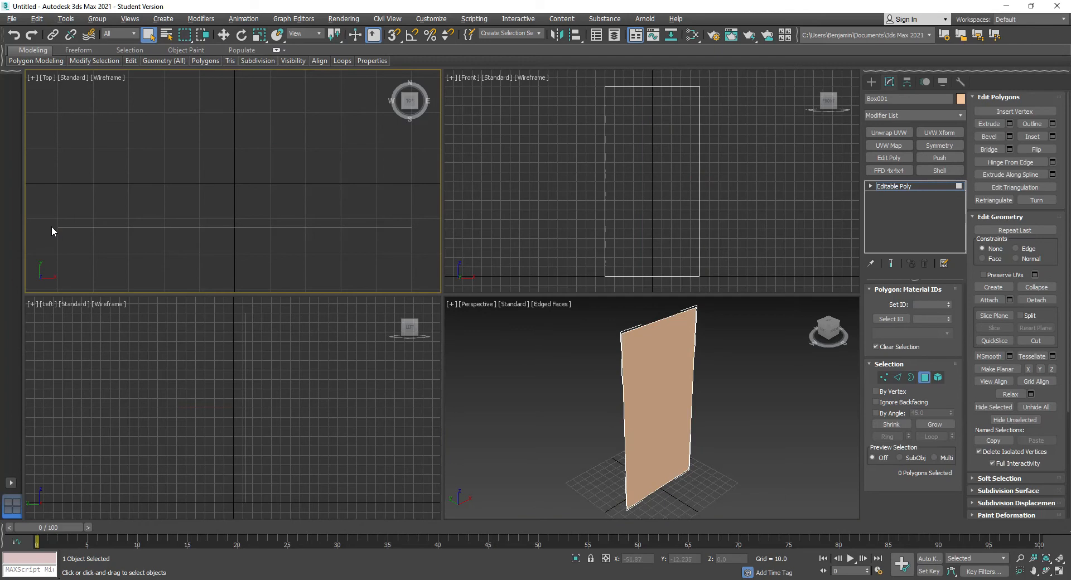
Step: Select the window's front face in the Perspective view and inset it by 5.0
{"action": "left_click", "coordinate": [840, 334]}
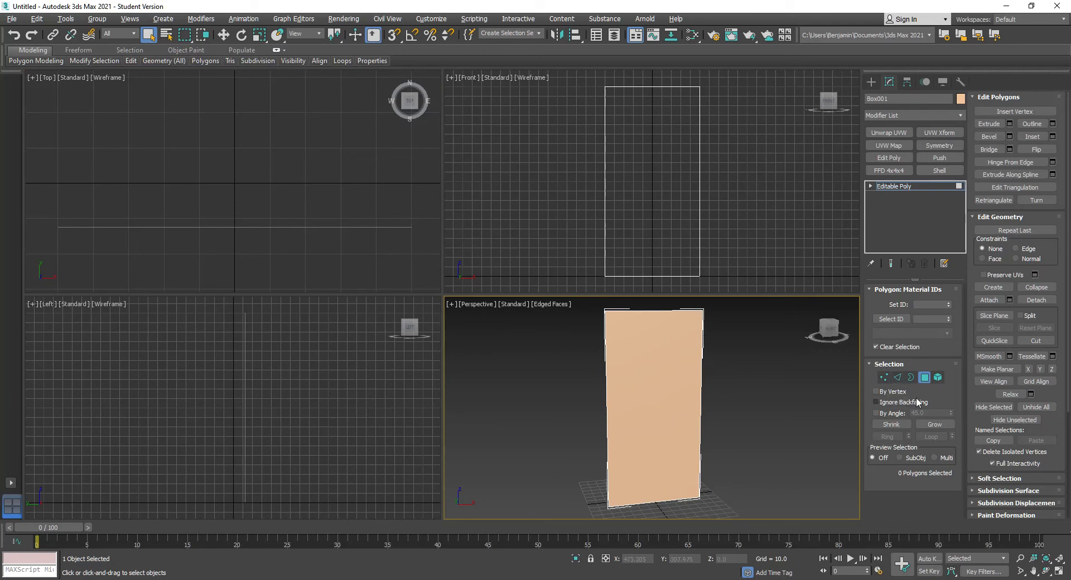
{"action": "left_click", "coordinate": [638, 346]}
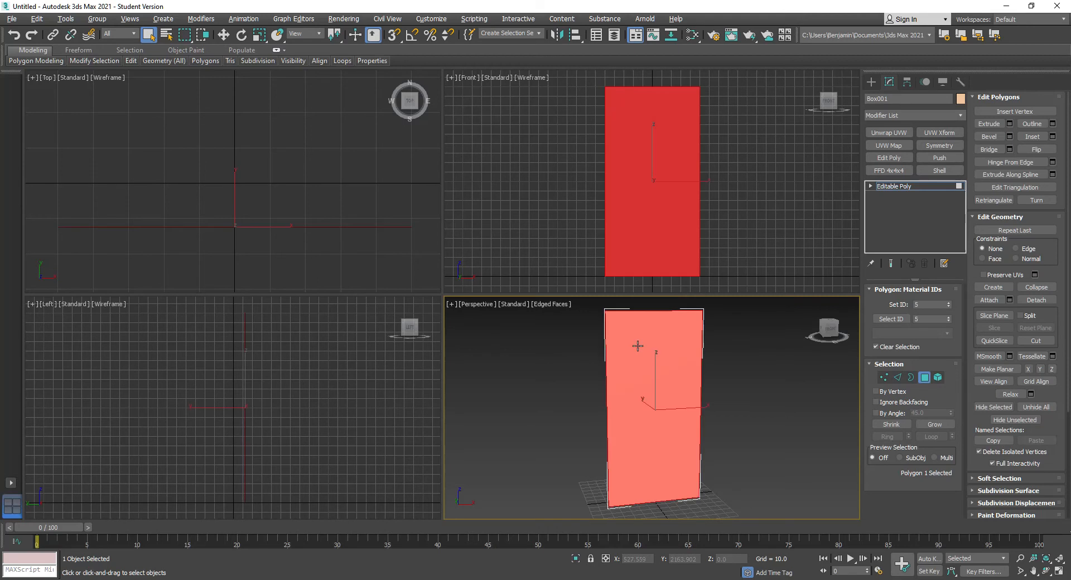
{"action": "left_click", "coordinate": [1053, 137]}
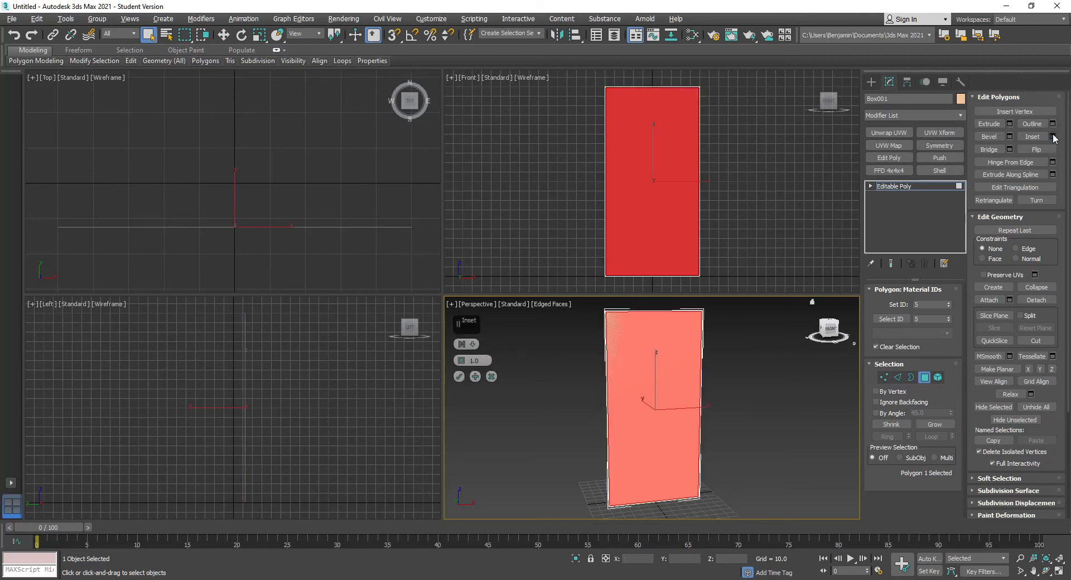
{"action": "mouse_move", "coordinate": [462, 363]}
{"action": "left_mouse_down"}
{"action": "mouse_move", "coordinate": [462, 344]}
{"action": "mouse_move", "coordinate": [475, 358]}
{"action": "left_mouse_up"}
{"action": "left_click", "coordinate": [478, 360]}
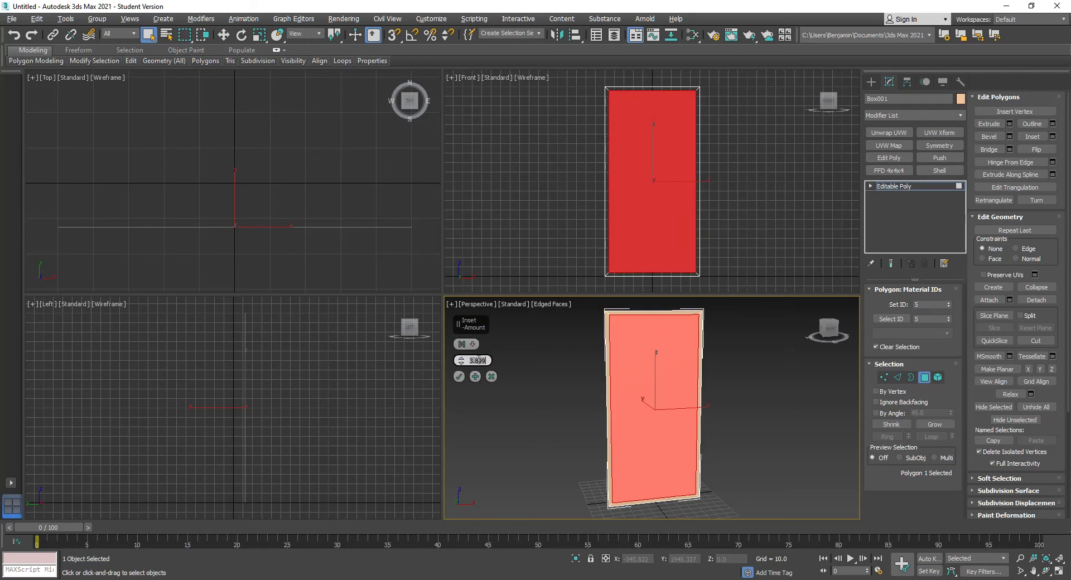
{"action": "type", "text": "3.0"}
{"action": "type", "text": "5"}
{"action": "key", "text": "Return"}
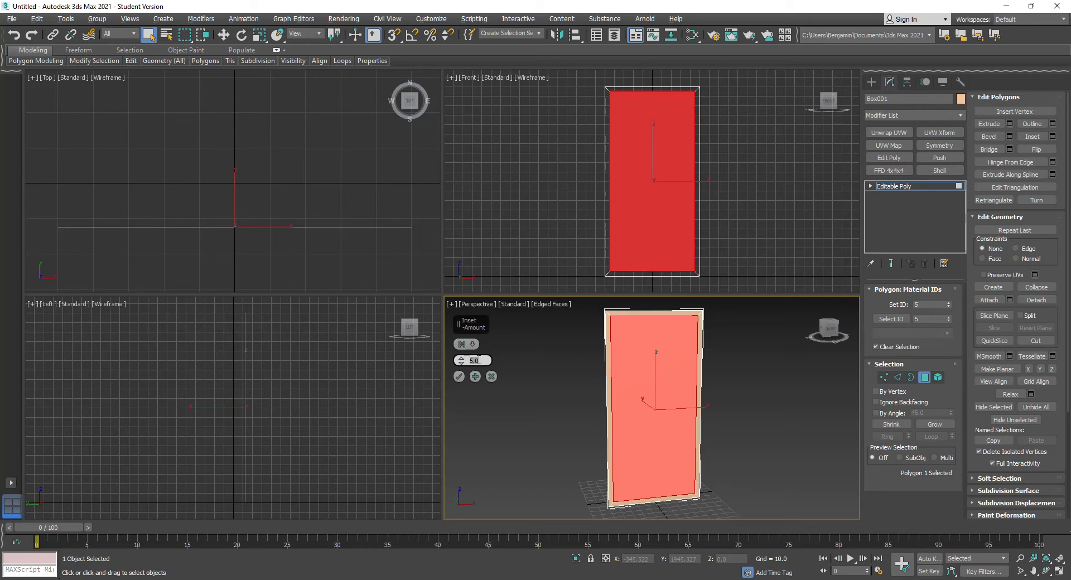
{"action": "left_click", "coordinate": [460, 378]}
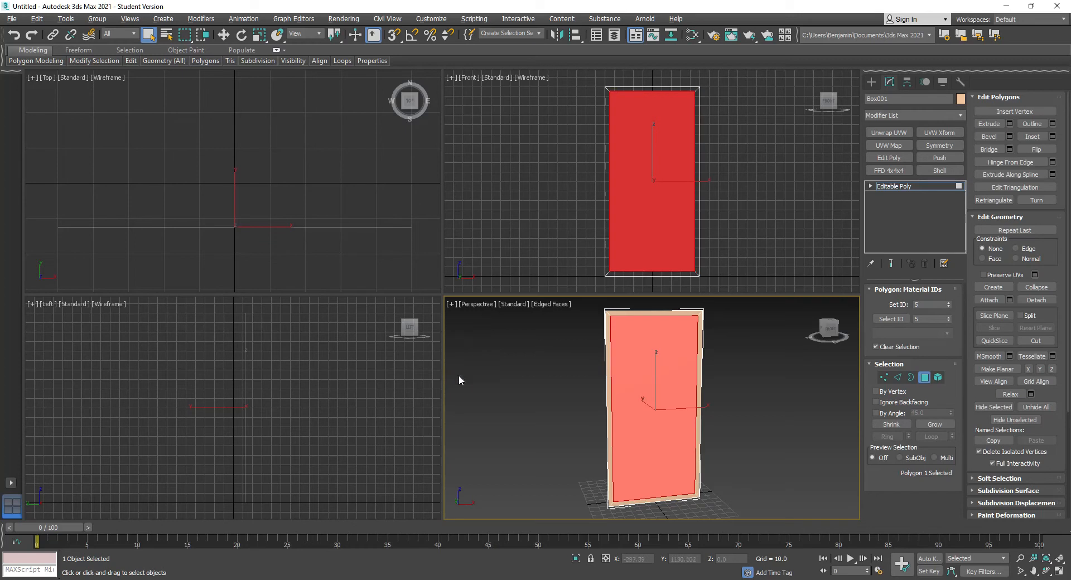
Step: Extrude the inset polygon by -5.0 to recess the panel inside the frame, and deselect it
{"action": "left_click", "coordinate": [1010, 124]}
{"action": "left_click_drag", "start_coordinate": [461, 363], "coordinate": [458, 405]}
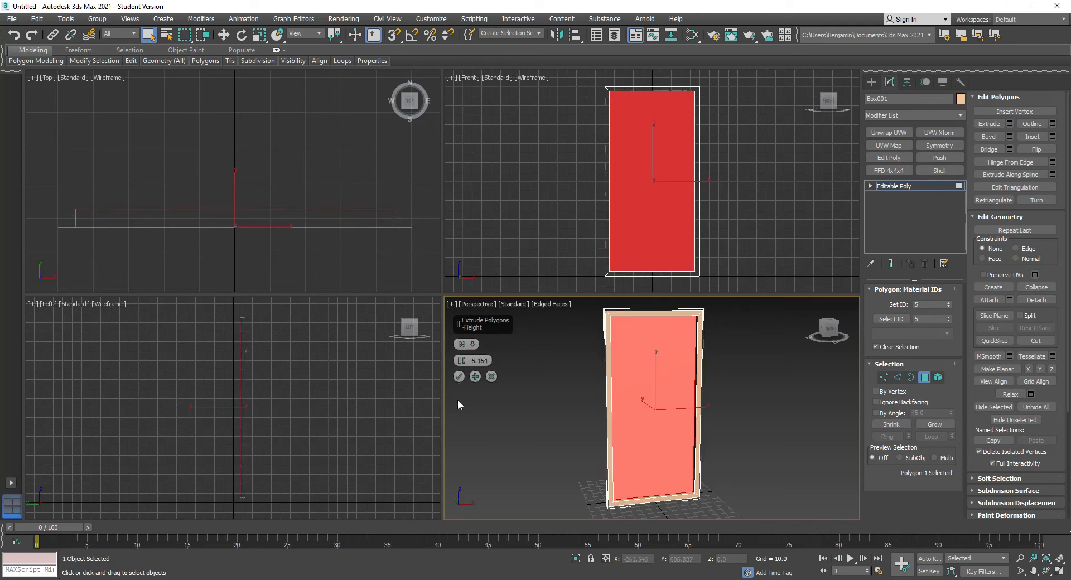
{"action": "left_click_drag", "start_coordinate": [488, 361], "coordinate": [427, 351]}
{"action": "type", "text": "-5.0"}
{"action": "left_click", "coordinate": [460, 375]}
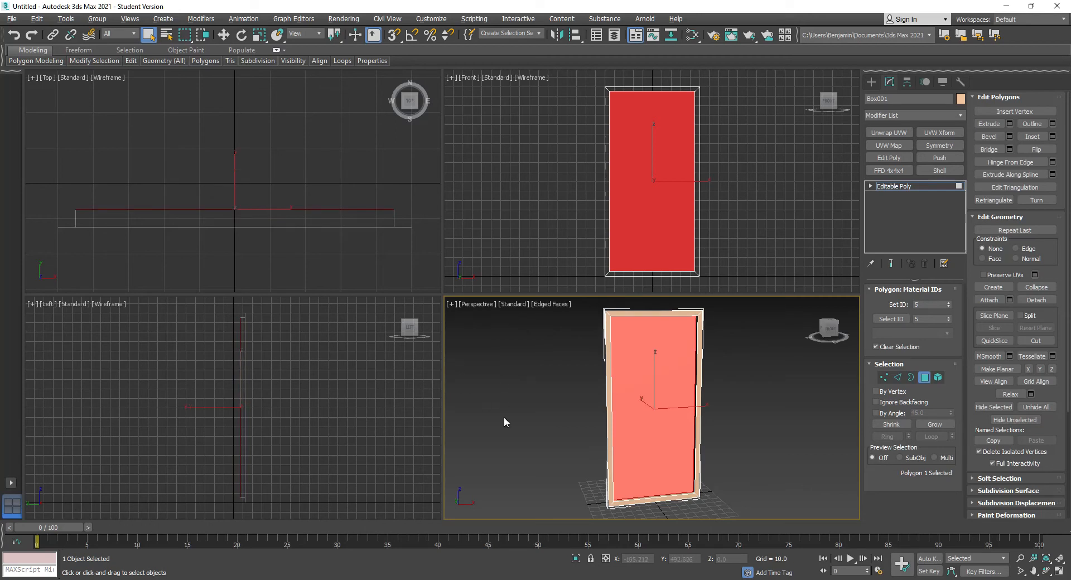
{"action": "left_click", "coordinate": [504, 417]}
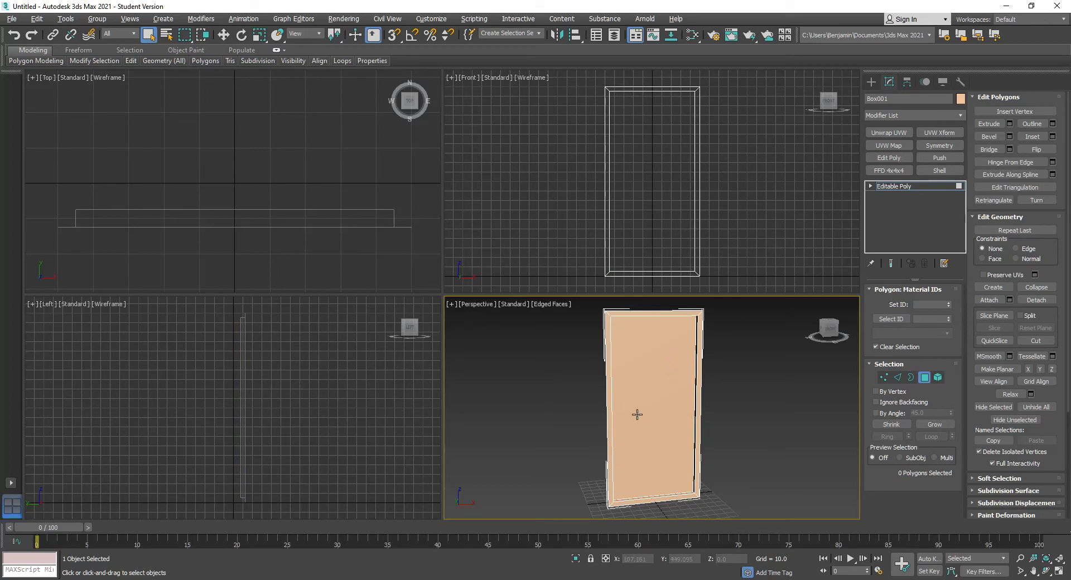
{"action": "left_click", "coordinate": [897, 379]}
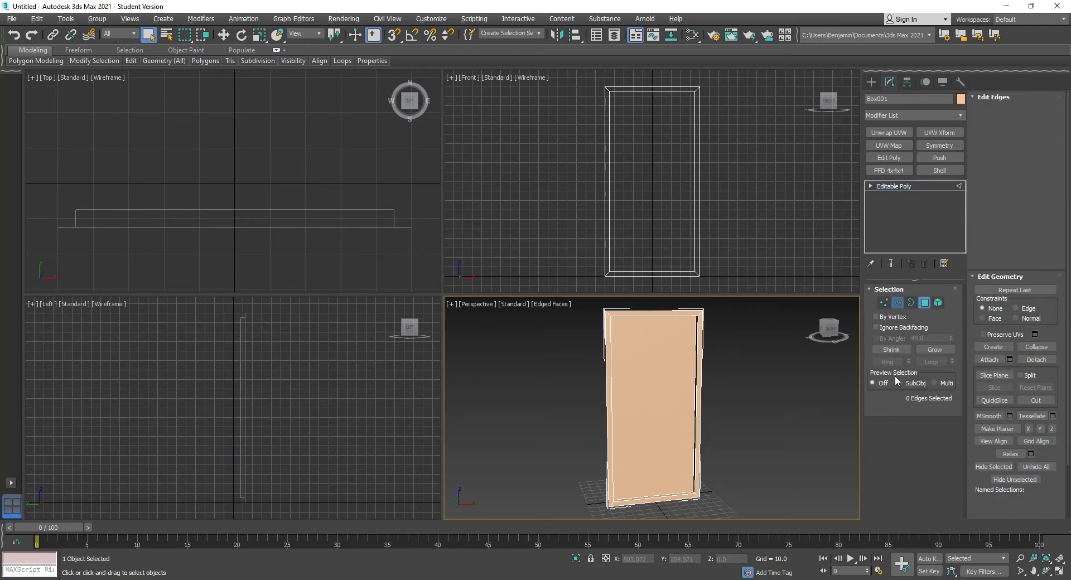
{"action": "left_click", "coordinate": [701, 387]}
{"action": "left_click", "coordinate": [695, 385]}
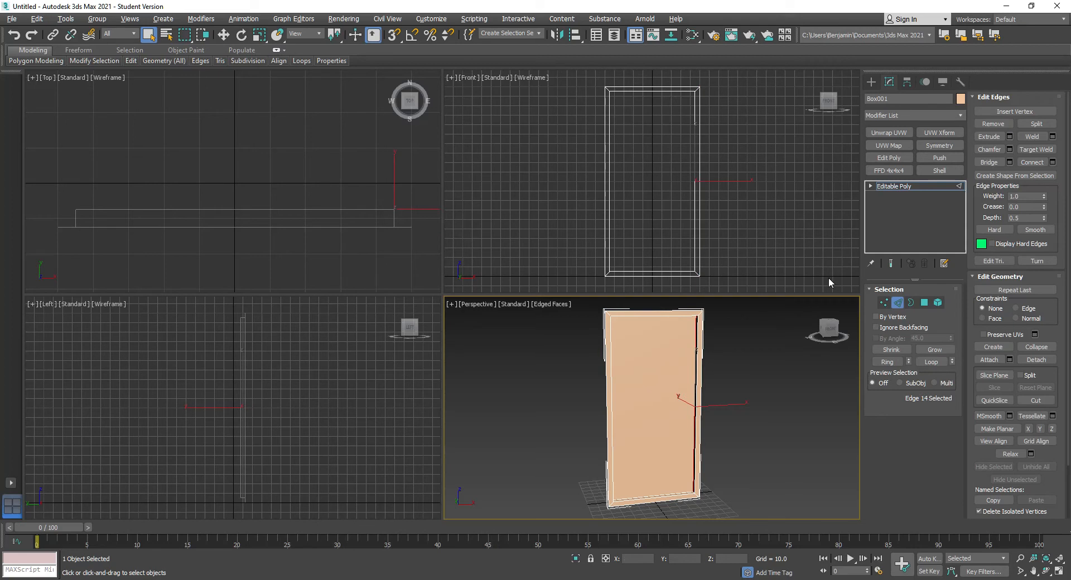
{"action": "left_click", "coordinate": [739, 237]}
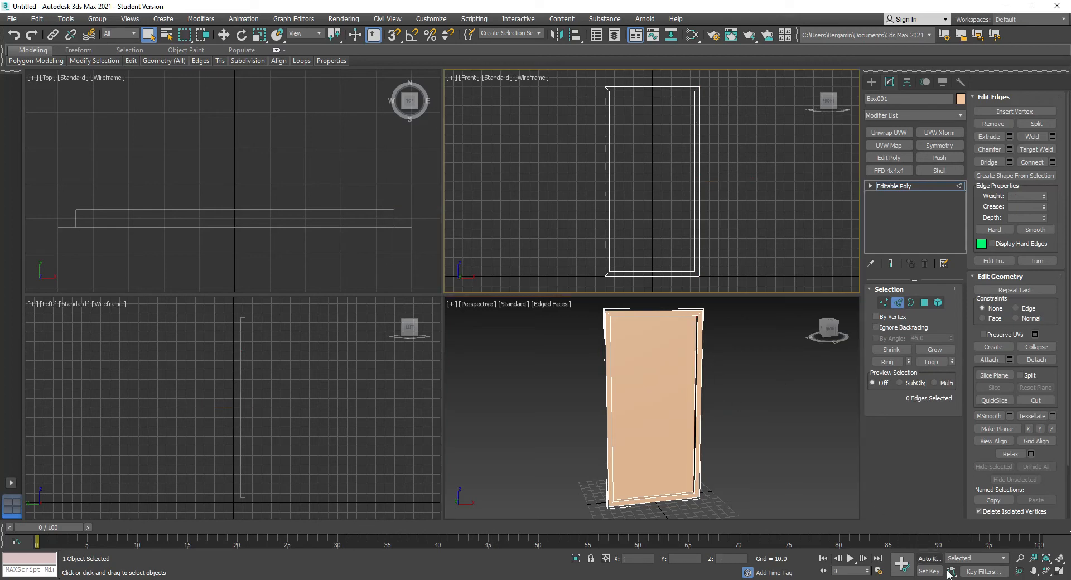
Step: Turn on Backface Cull for the window object and return to editing its edges from the front
{"action": "left_click", "coordinate": [831, 330]}
{"action": "left_click_drag", "start_coordinate": [832, 329], "coordinate": [717, 347]}
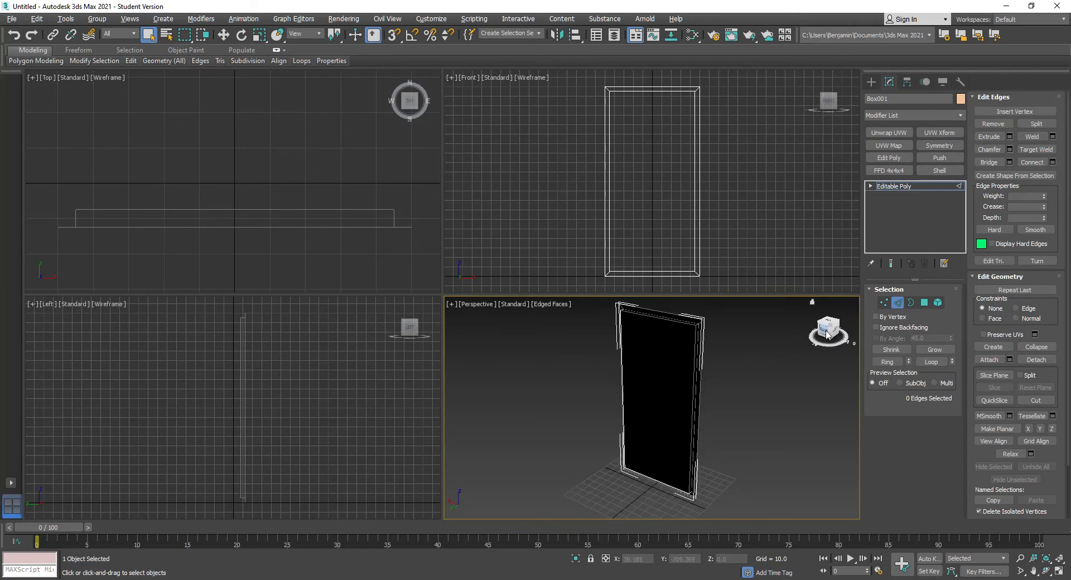
{"action": "left_click", "coordinate": [943, 82]}
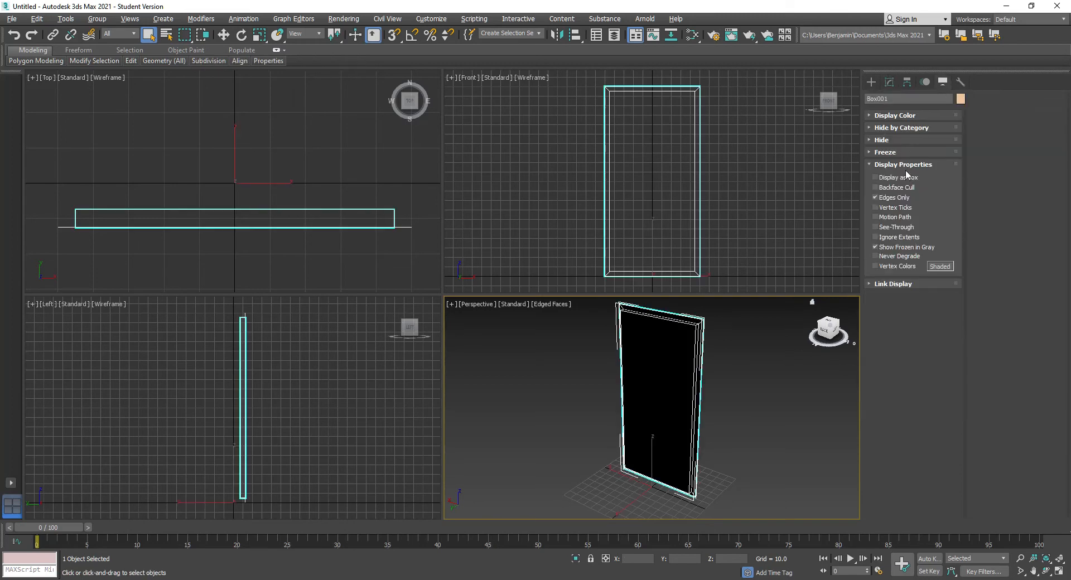
{"action": "left_click", "coordinate": [876, 188]}
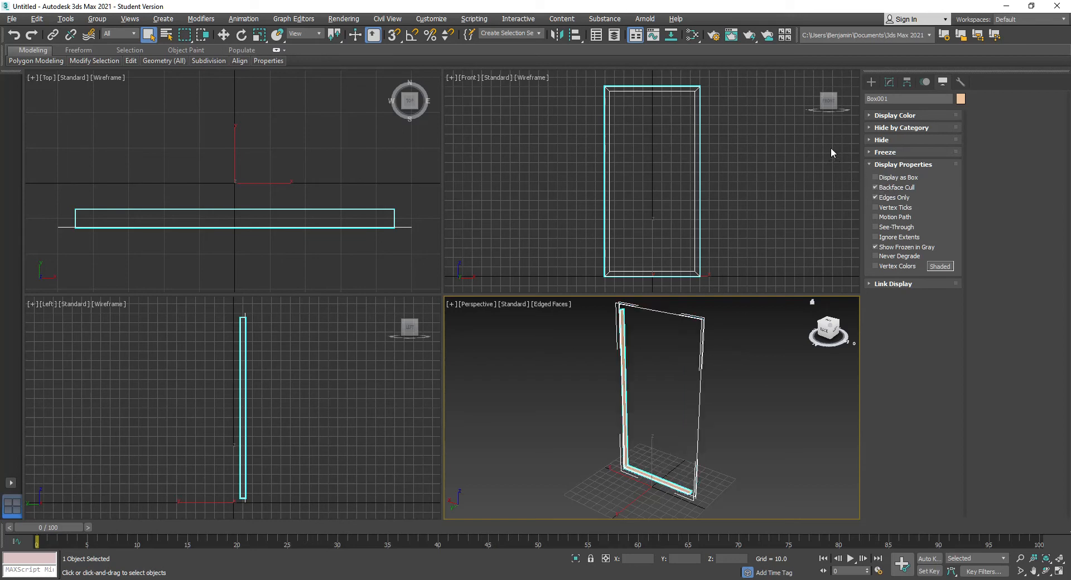
{"action": "left_click", "coordinate": [889, 83]}
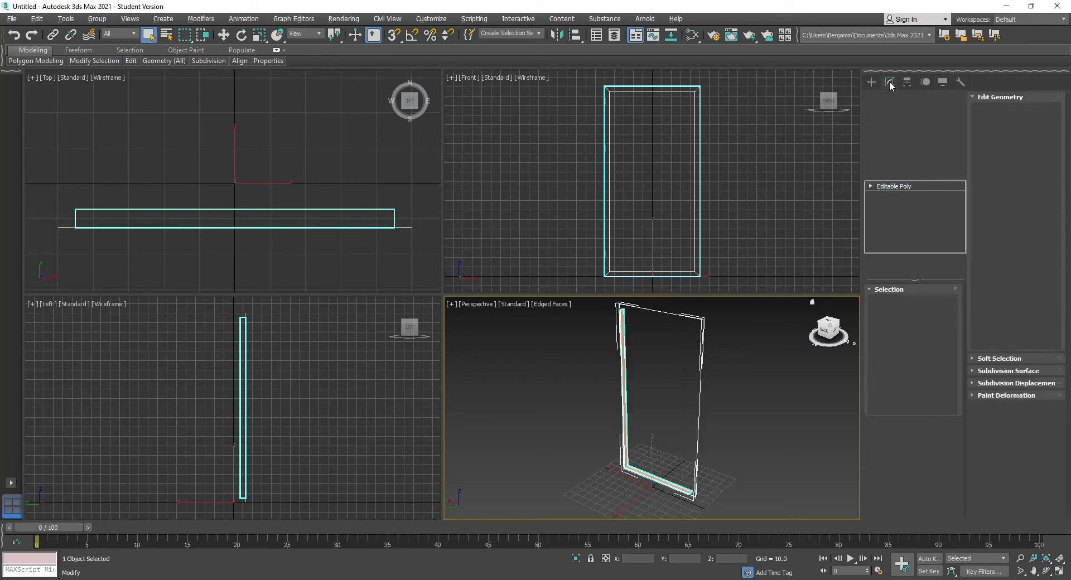
{"action": "left_click_drag", "start_coordinate": [835, 334], "coordinate": [578, 329]}
{"action": "left_click", "coordinate": [898, 302]}
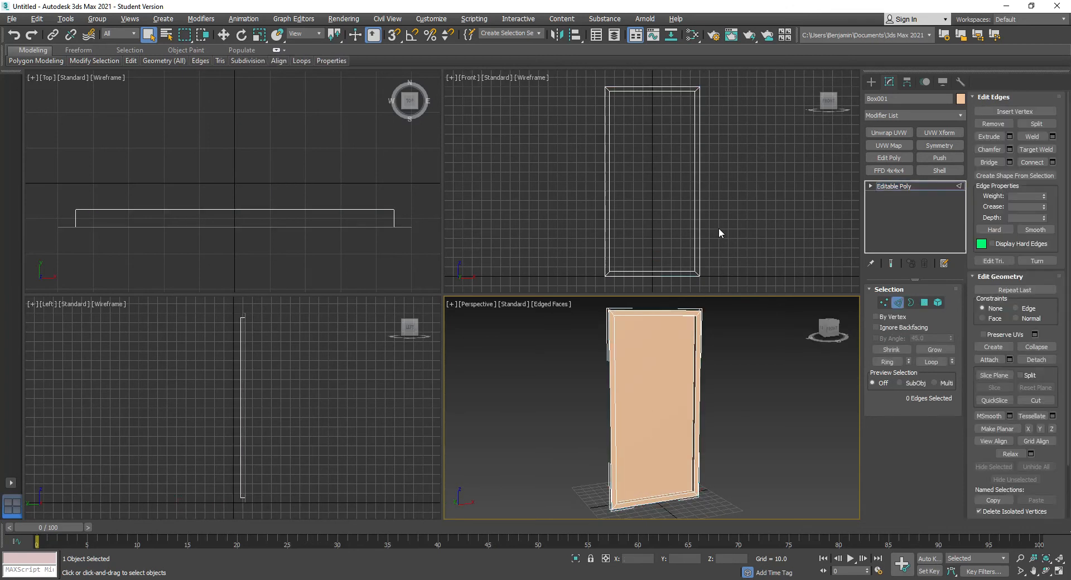
{"action": "left_click", "coordinate": [699, 378]}
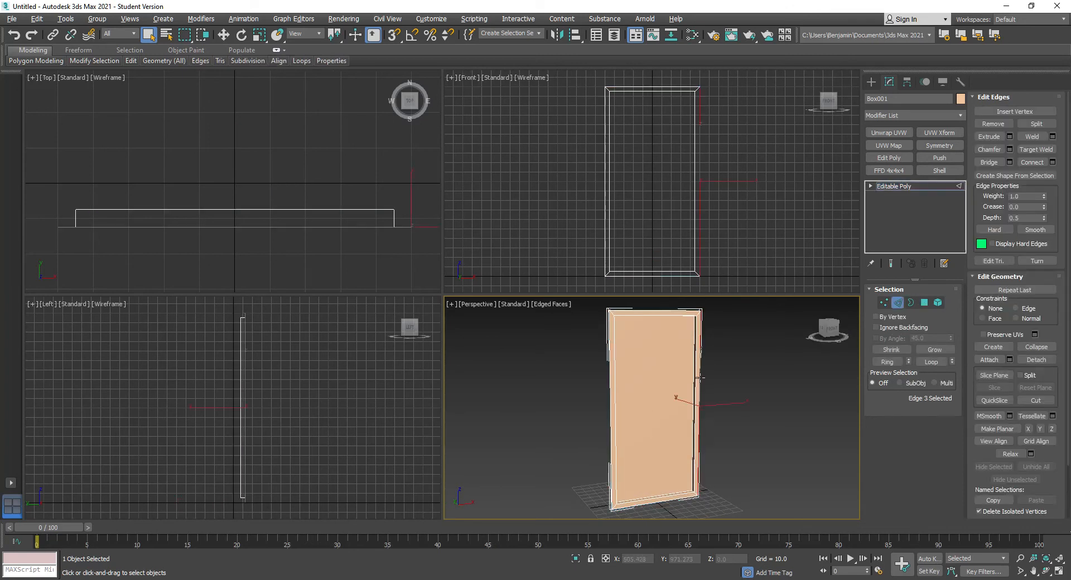
{"action": "left_click", "coordinate": [893, 361]}
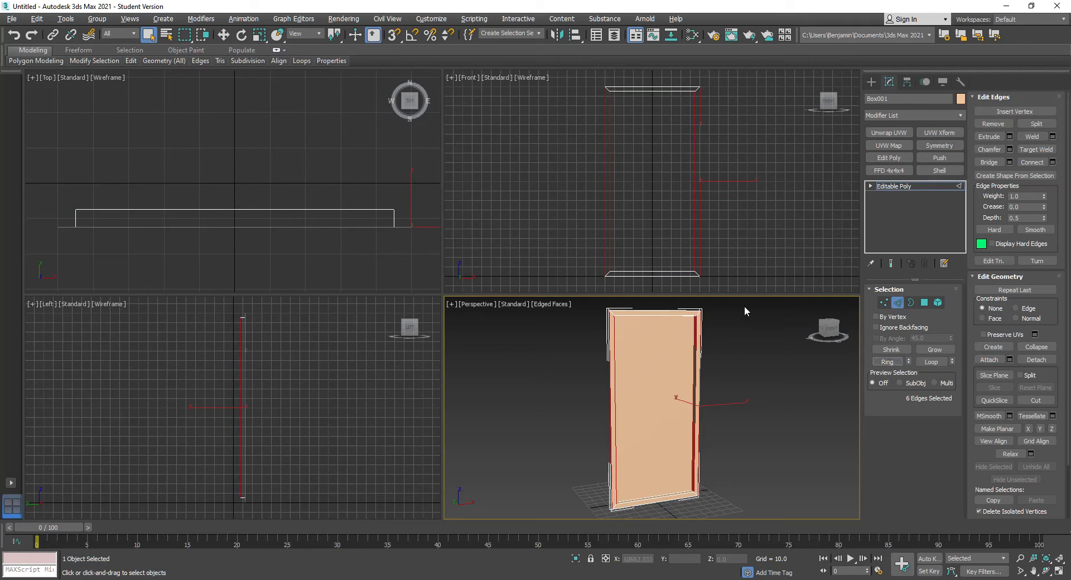
{"action": "left_click", "coordinate": [756, 139]}
{"action": "left_click_drag", "start_coordinate": [455, 204], "coordinate": [470, 193]}
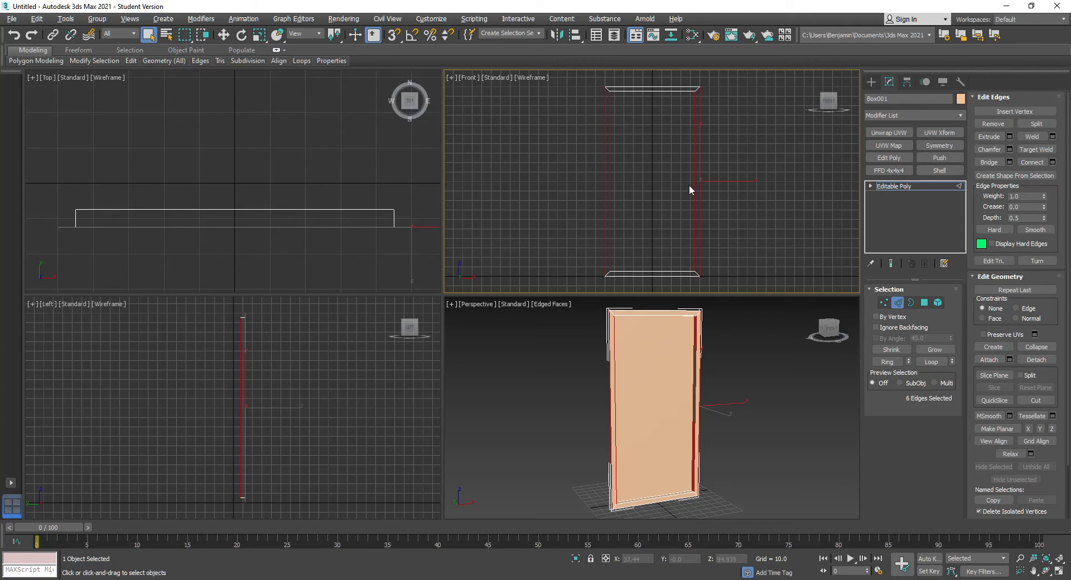
{"action": "left_click", "coordinate": [693, 405]}
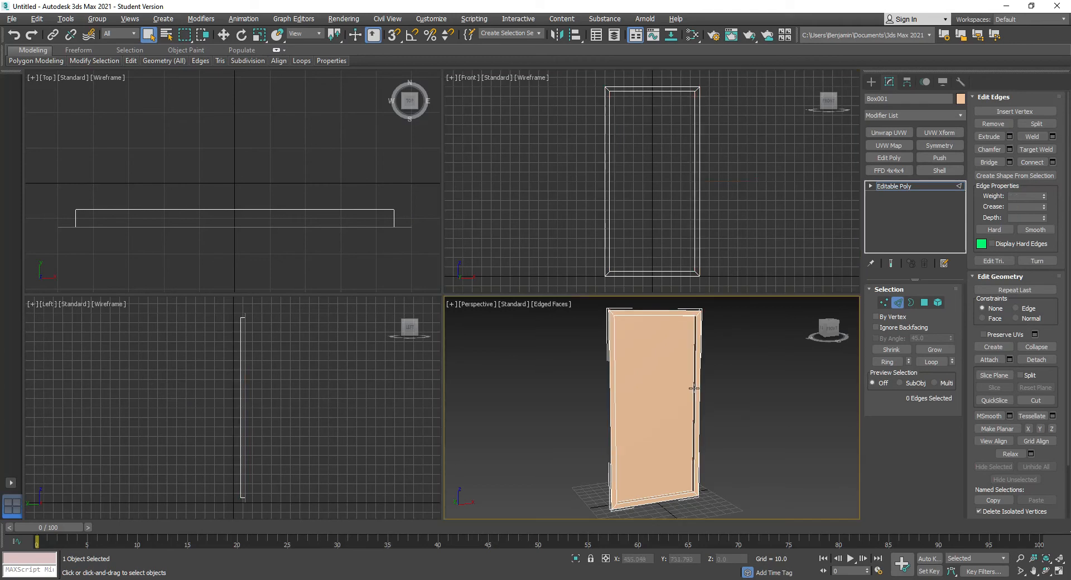
{"action": "left_click", "coordinate": [694, 389]}
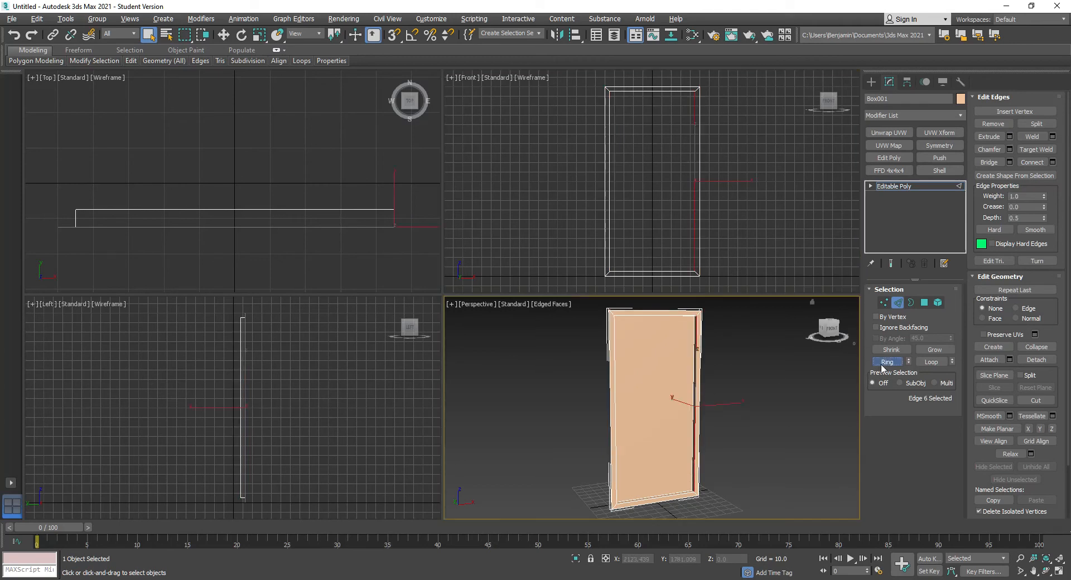
{"action": "left_click", "coordinate": [878, 361]}
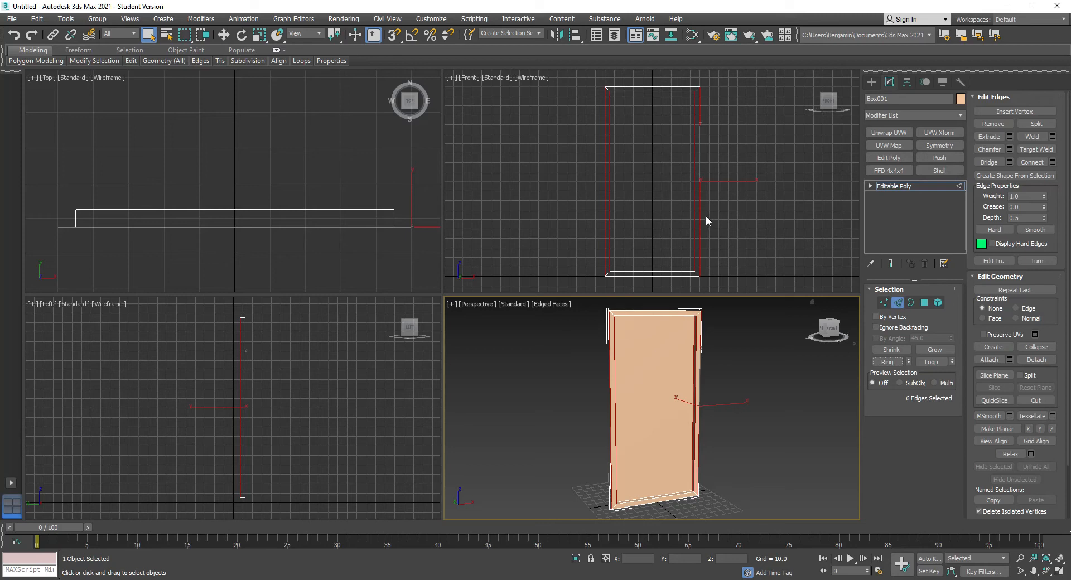
{"action": "left_click", "coordinate": [703, 390]}
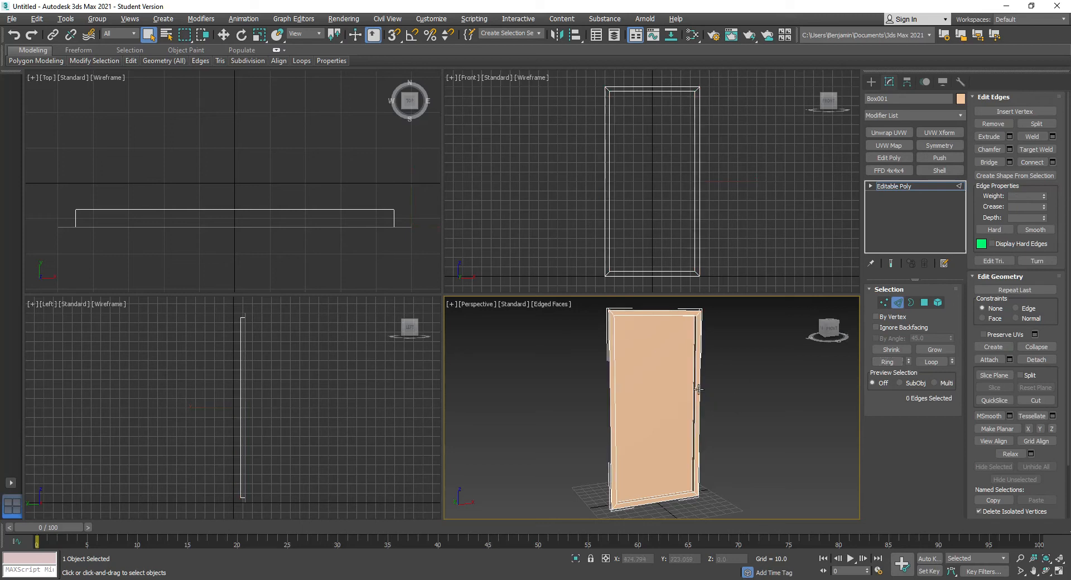
Step: Select the ring of vertical edges across the frame and panel and connect them with 1 segment, pinch 0 and slide 0
{"action": "left_click", "coordinate": [694, 389]}
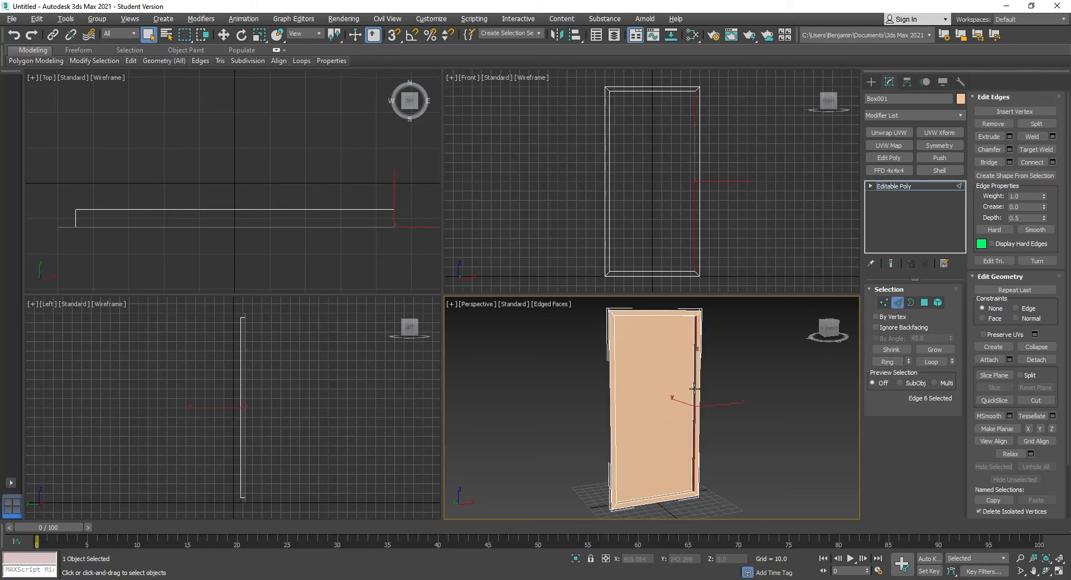
{"action": "left_click", "coordinate": [884, 364]}
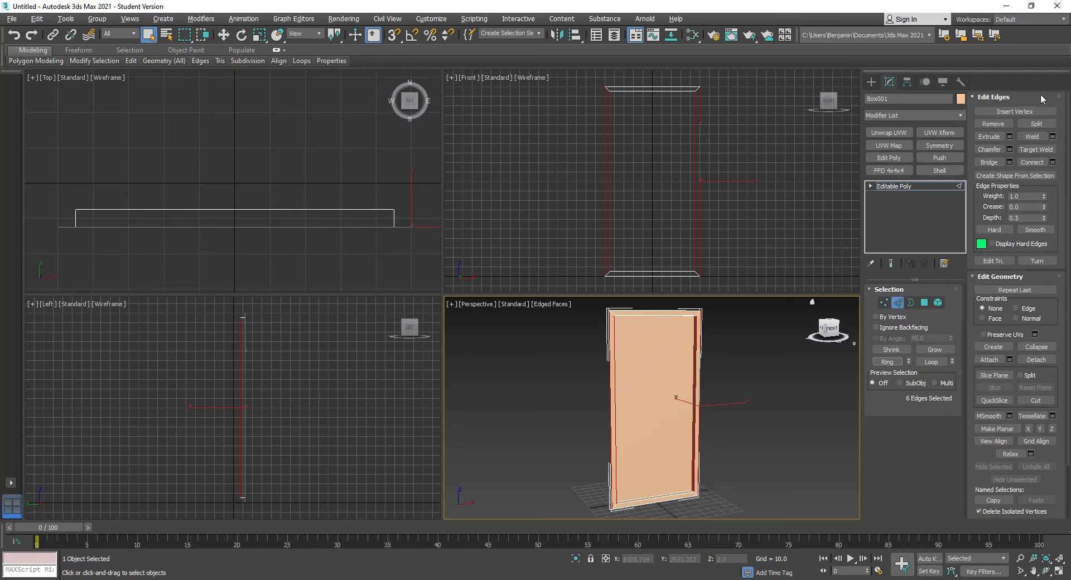
{"action": "left_click", "coordinate": [1053, 162]}
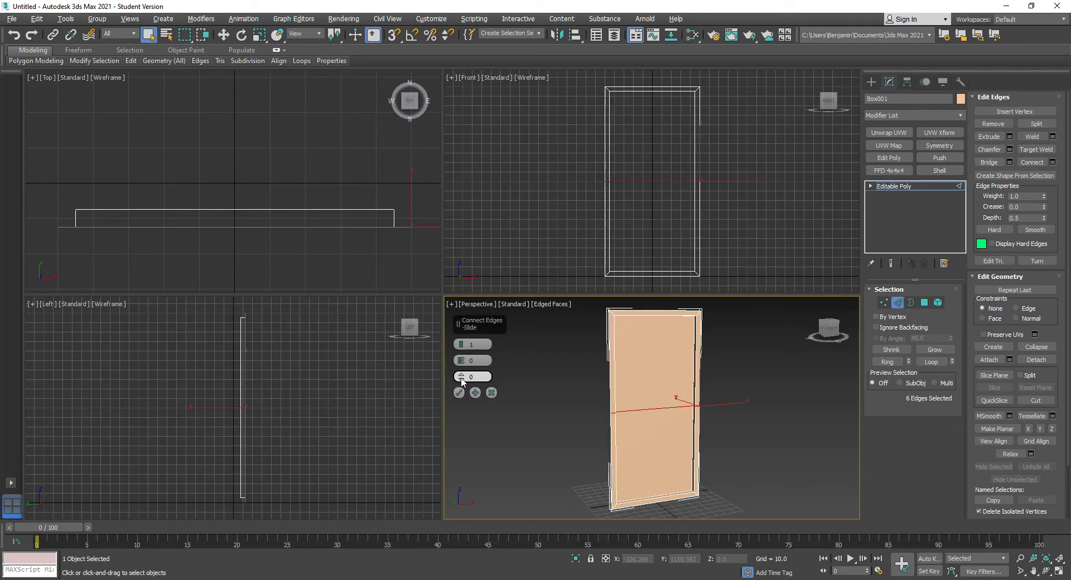
{"action": "left_click", "coordinate": [459, 393]}
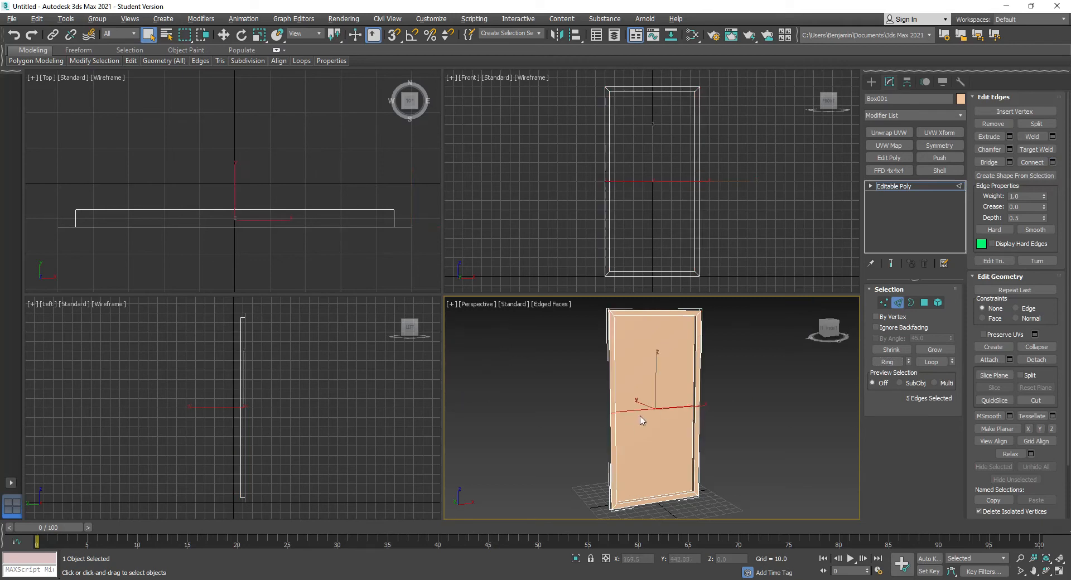
Step: Extrude the lower half of the recessed panel by -5.0
{"action": "left_click", "coordinate": [923, 303]}
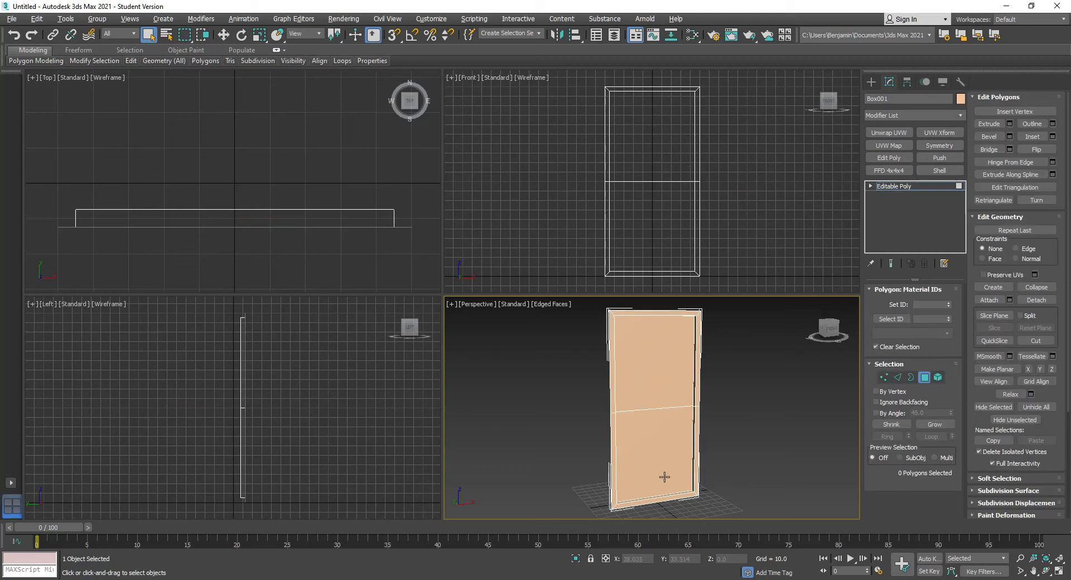
{"action": "left_click", "coordinate": [652, 434]}
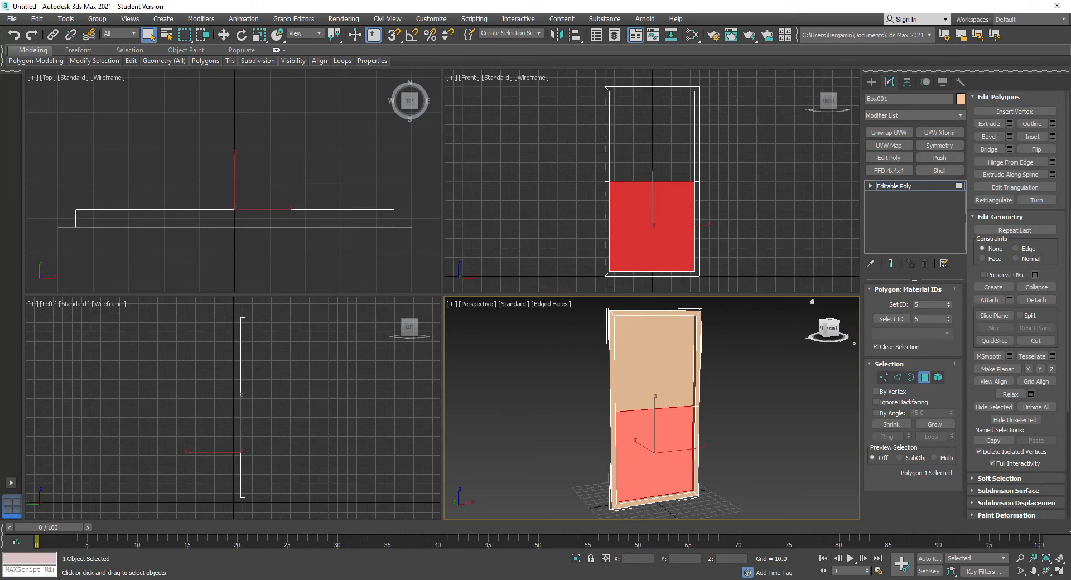
{"action": "left_click", "coordinate": [1010, 124]}
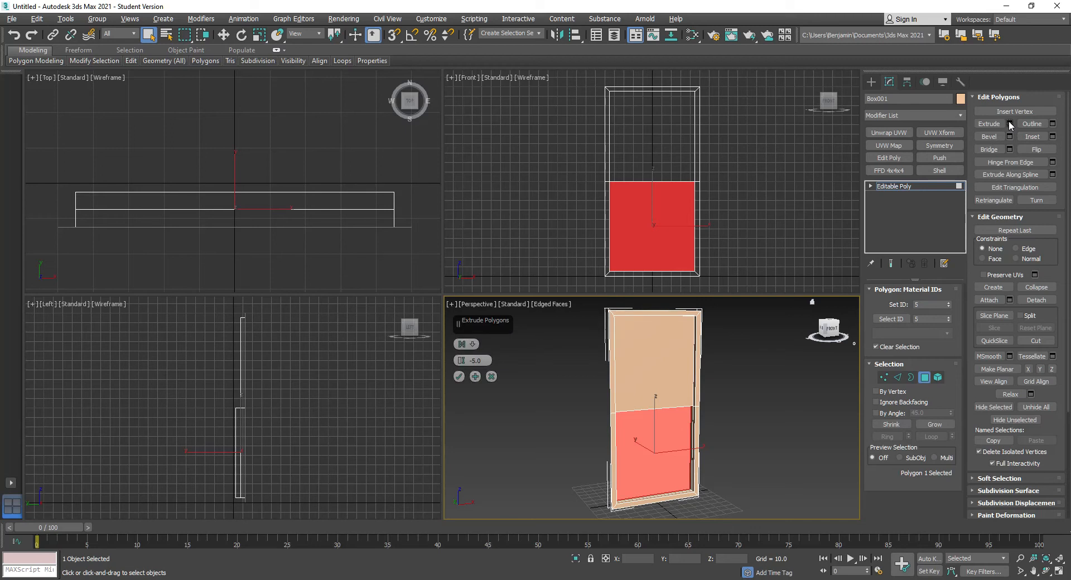
{"action": "left_click", "coordinate": [483, 361]}
{"action": "left_click", "coordinate": [460, 379]}
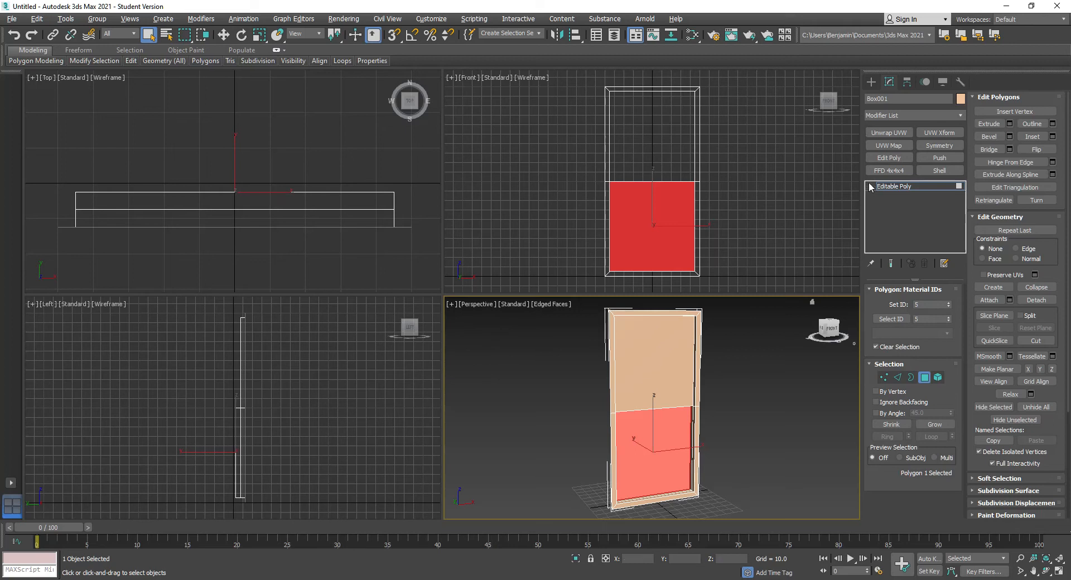
Step: Add the upper panel to the selection and inset both sash panels by 3.0
{"action": "left_click", "coordinate": [871, 186]}
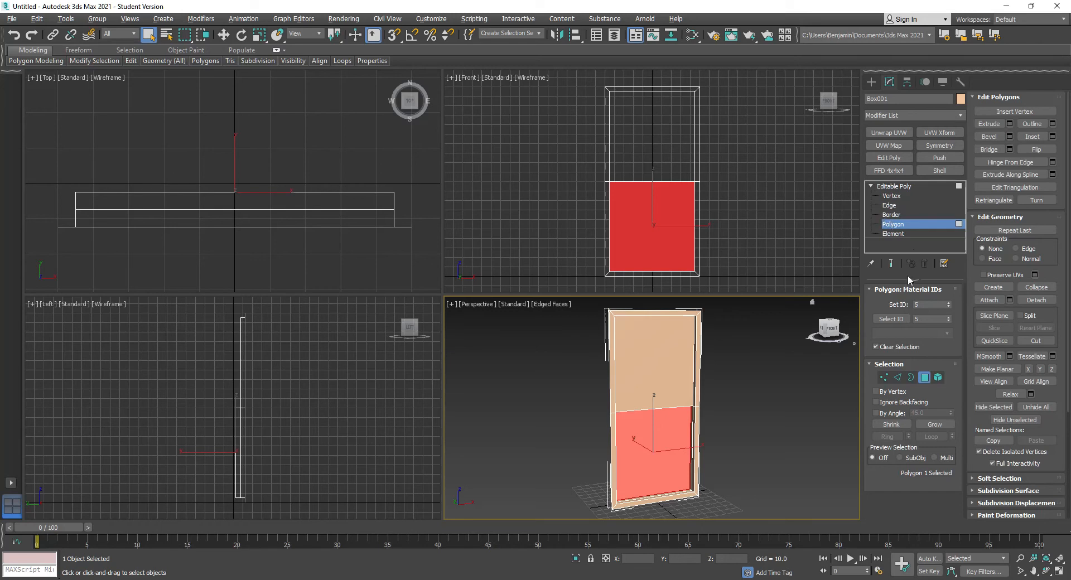
{"action": "left_click", "coordinate": [639, 364], "text": "ctrl"}
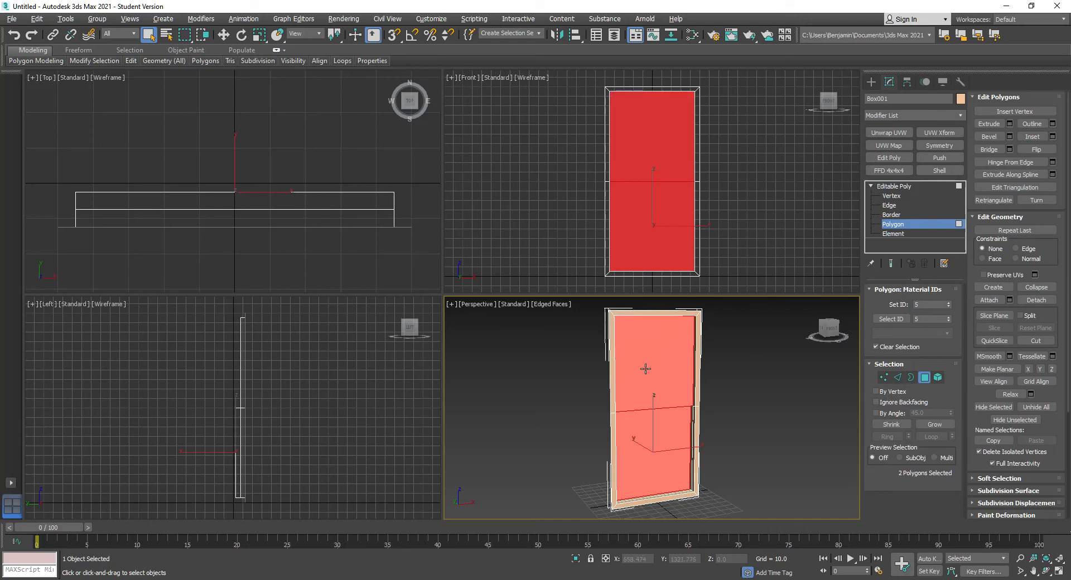
{"action": "middle_click_drag", "start_coordinate": [646, 371], "coordinate": [657, 427], "text": "alt"}
{"action": "key", "text": "Escape"}
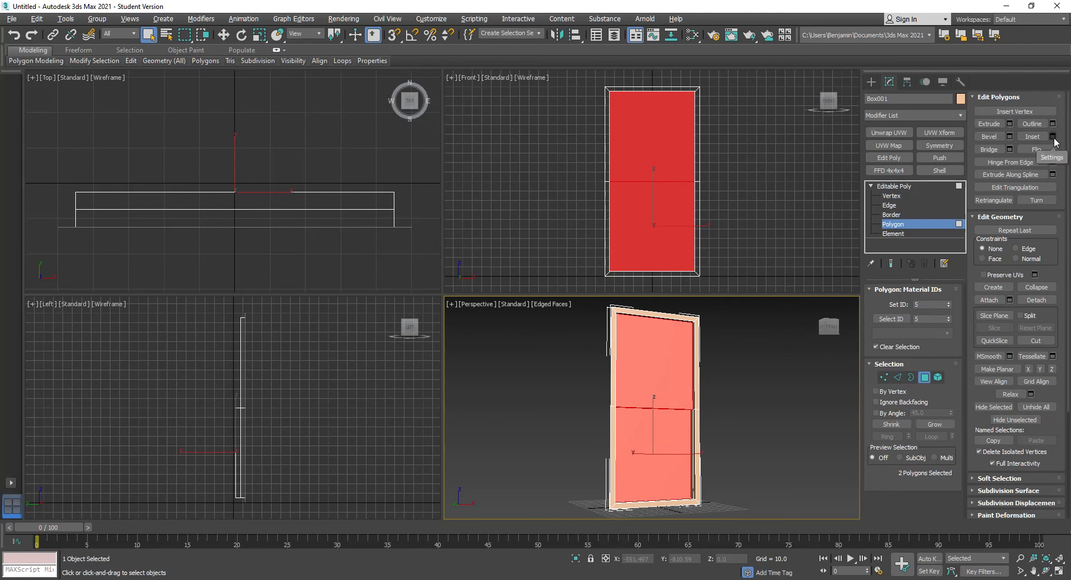
{"action": "left_click", "coordinate": [1053, 139]}
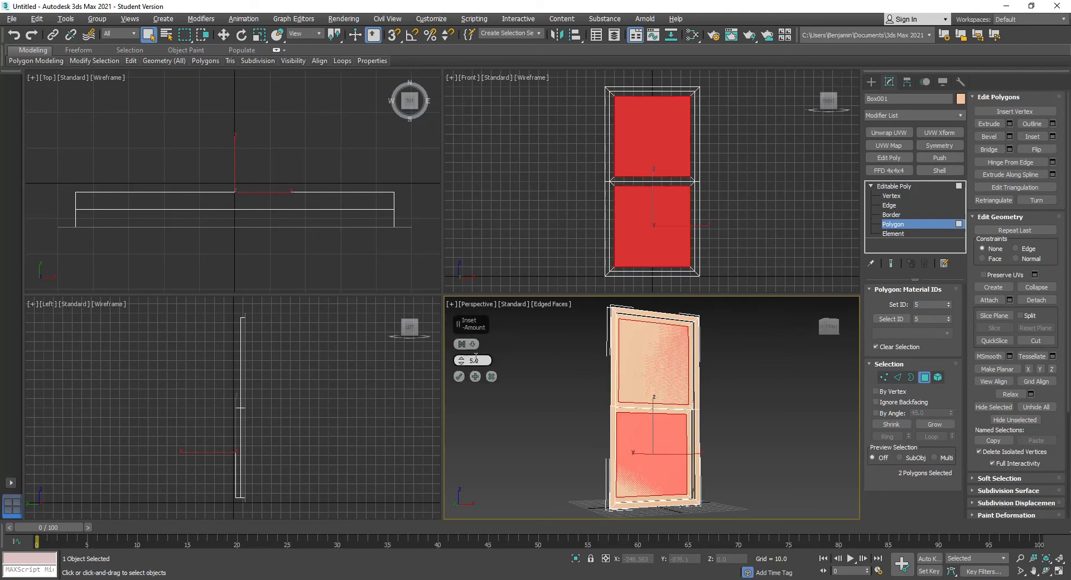
{"action": "left_click_drag", "start_coordinate": [484, 361], "coordinate": [328, 336]}
{"action": "key", "text": "BackSpace"}
{"action": "key", "text": "BackSpace"}
{"action": "key", "text": "BackSpace"}
{"action": "type", "text": "3.0"}
{"action": "key", "text": "Return"}
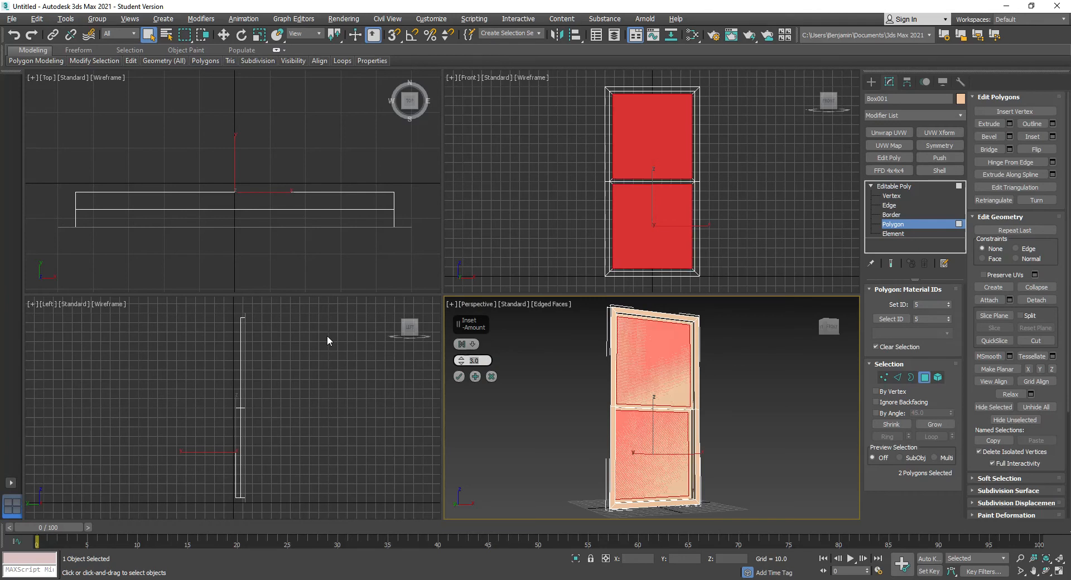
{"action": "left_click", "coordinate": [458, 377]}
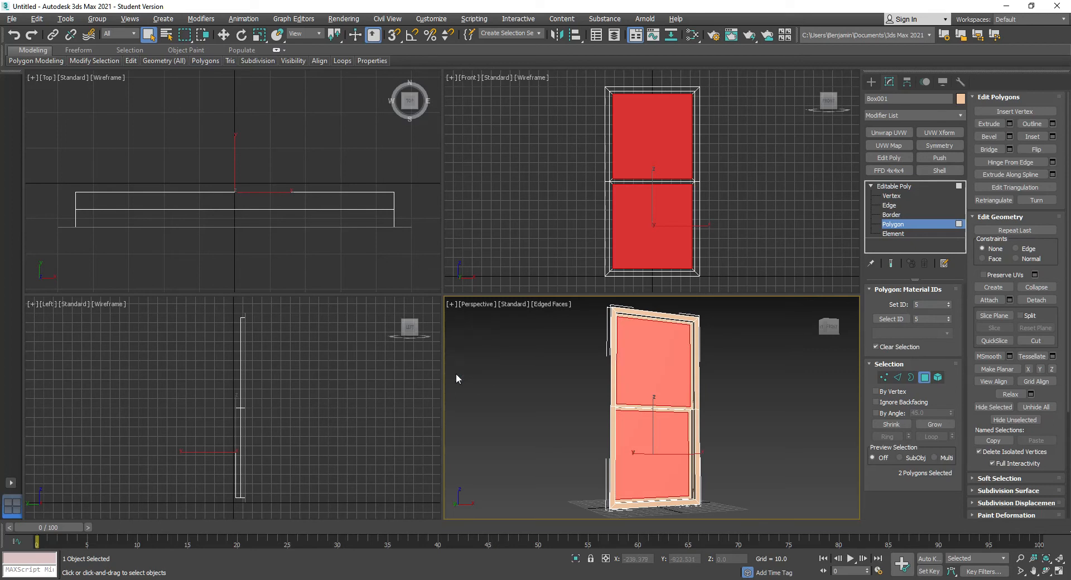
Step: Extrude the two inset sash polygons by -3.0 to recess them within their sash frames
{"action": "left_click", "coordinate": [1010, 123]}
{"action": "left_click_drag", "start_coordinate": [485, 361], "coordinate": [363, 392]}
{"action": "type", "text": "-3"}
{"action": "key", "text": "Return"}
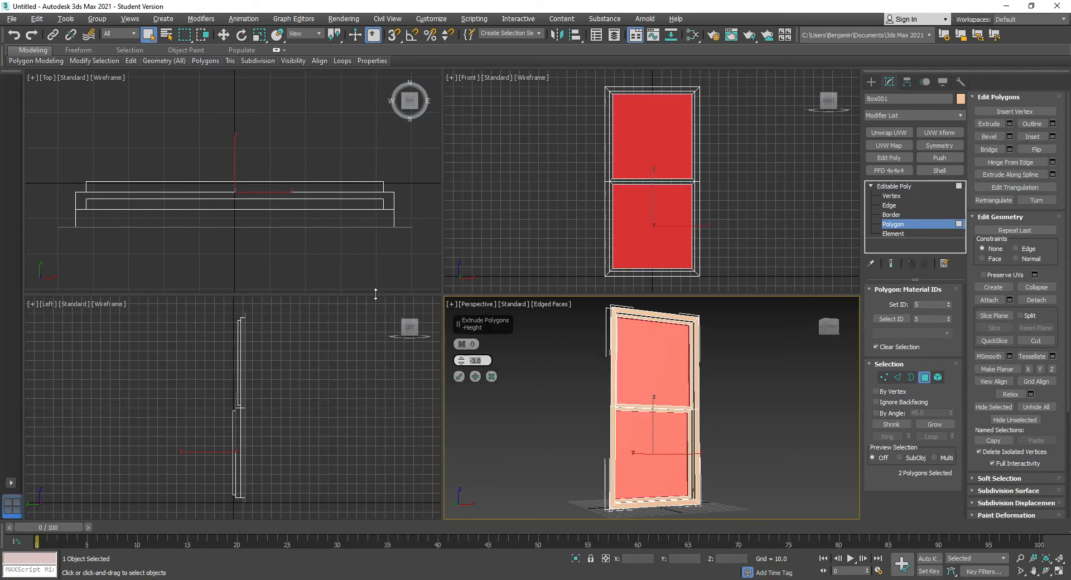
{"action": "left_click", "coordinate": [460, 377]}
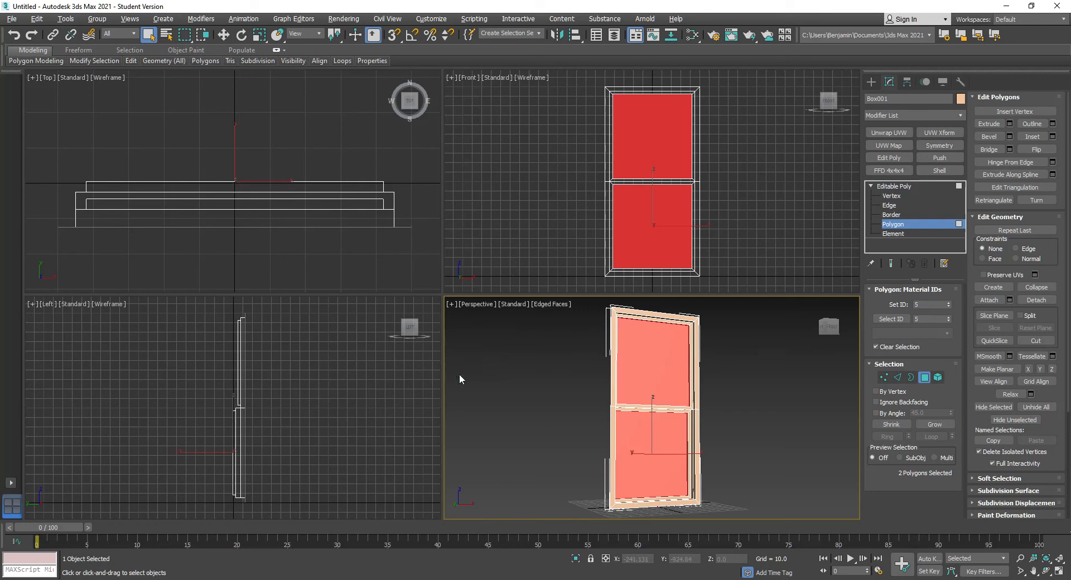
Step: Outline the two recessed sash polygons by -1.0 to slope their inner sides, and deselect them
{"action": "scroll", "coordinate": [688, 190], "scroll_direction": "up", "scroll_amount": 5}
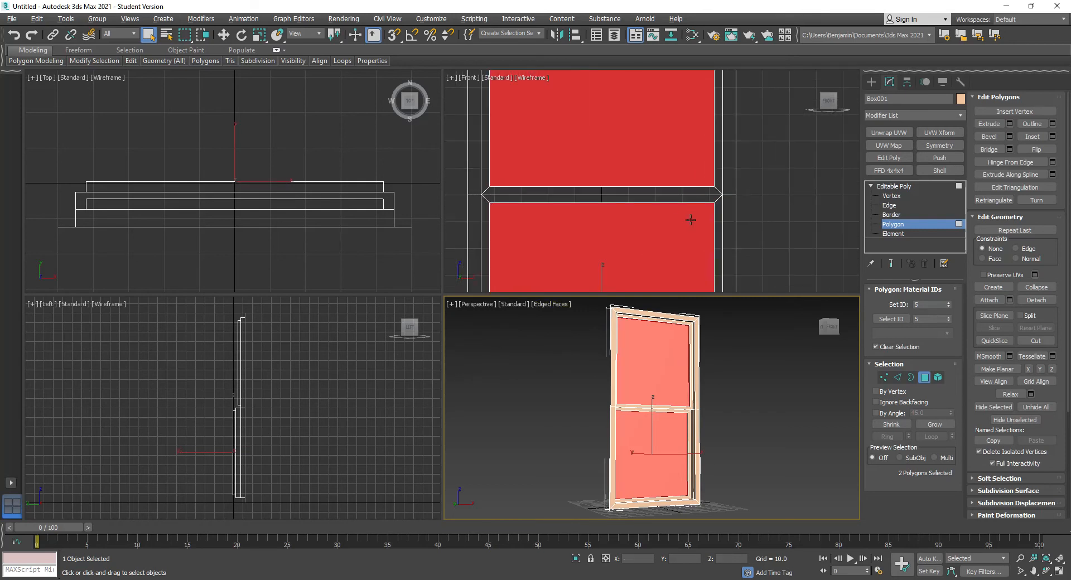
{"action": "left_click", "coordinate": [1053, 124]}
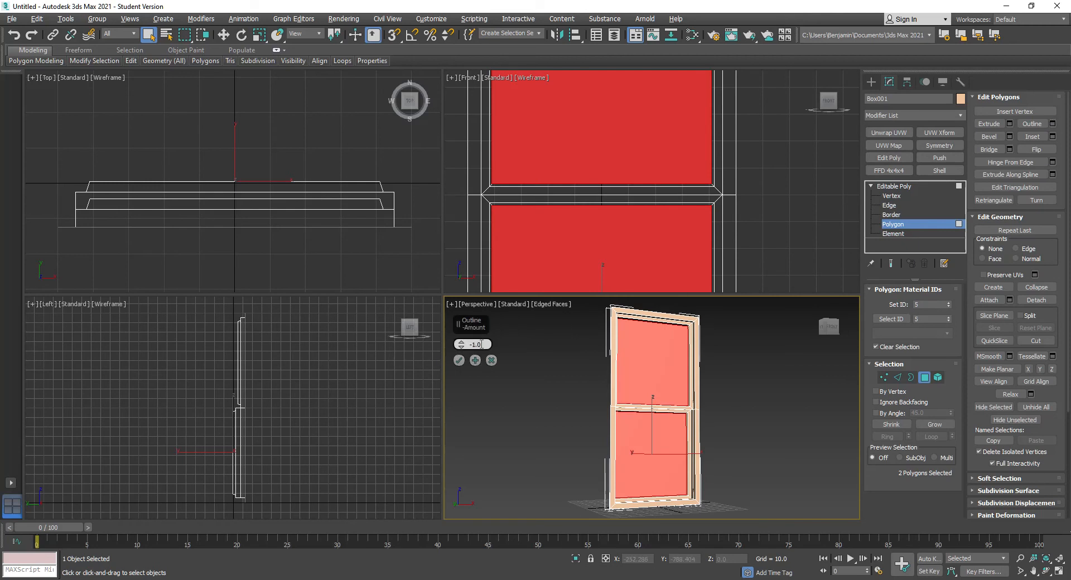
{"action": "left_click", "coordinate": [459, 360]}
{"action": "left_click", "coordinate": [734, 366]}
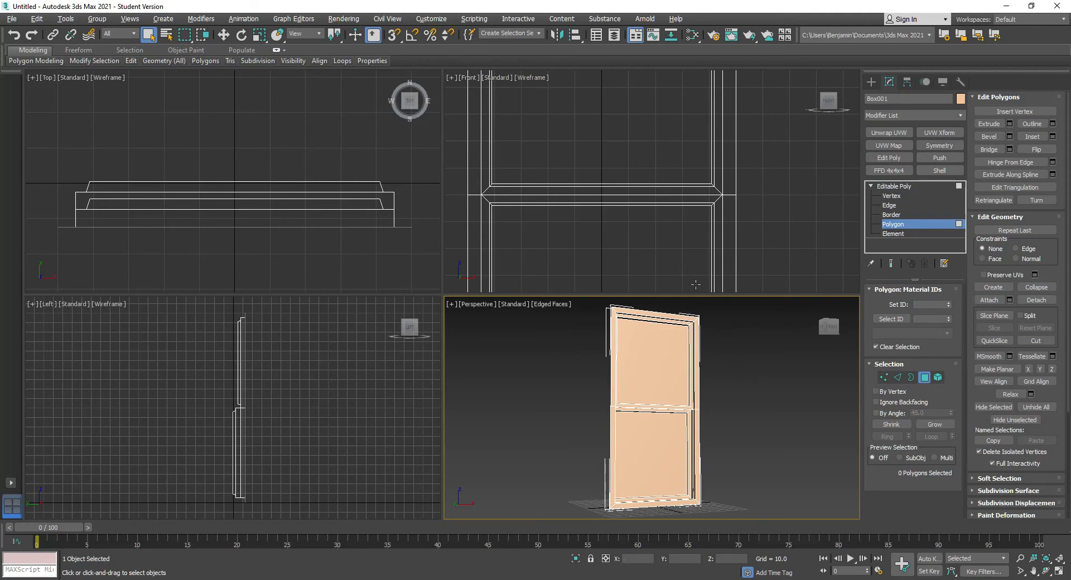
Step: Select the ring of horizontal edges from the rail between the sashes and connect them with a vertical centre line
{"action": "scroll", "coordinate": [674, 345], "scroll_direction": "up", "scroll_amount": 5}
{"action": "scroll", "coordinate": [681, 357], "scroll_direction": "down", "scroll_amount": 3}
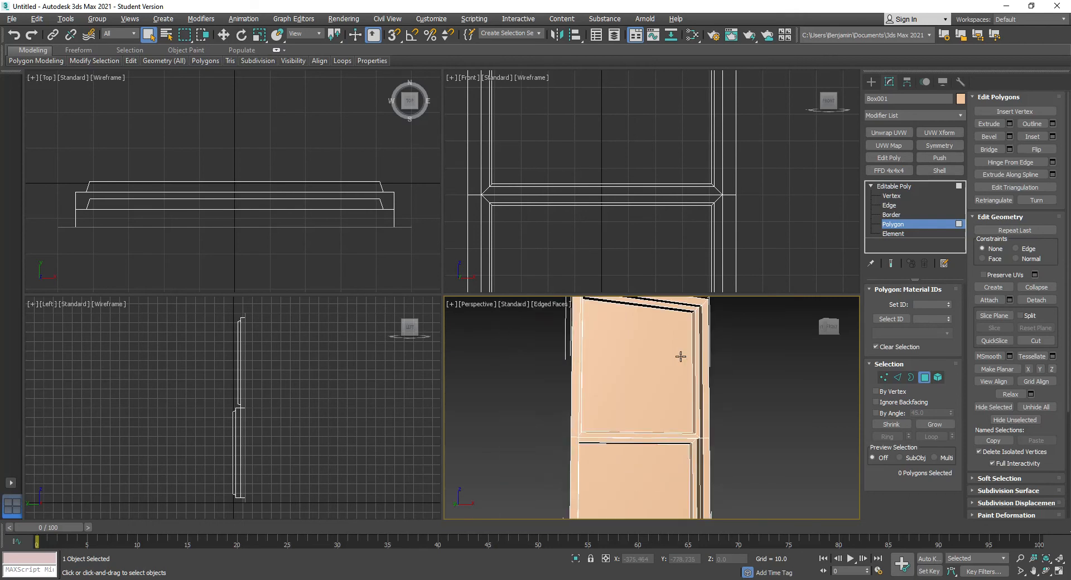
{"action": "left_click", "coordinate": [898, 379]}
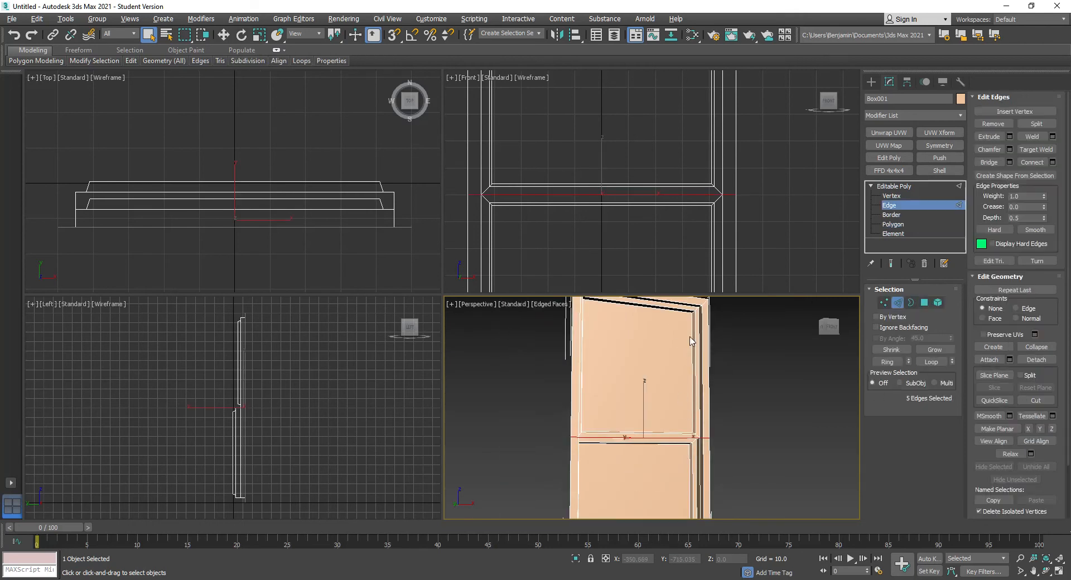
{"action": "left_click", "coordinate": [619, 195]}
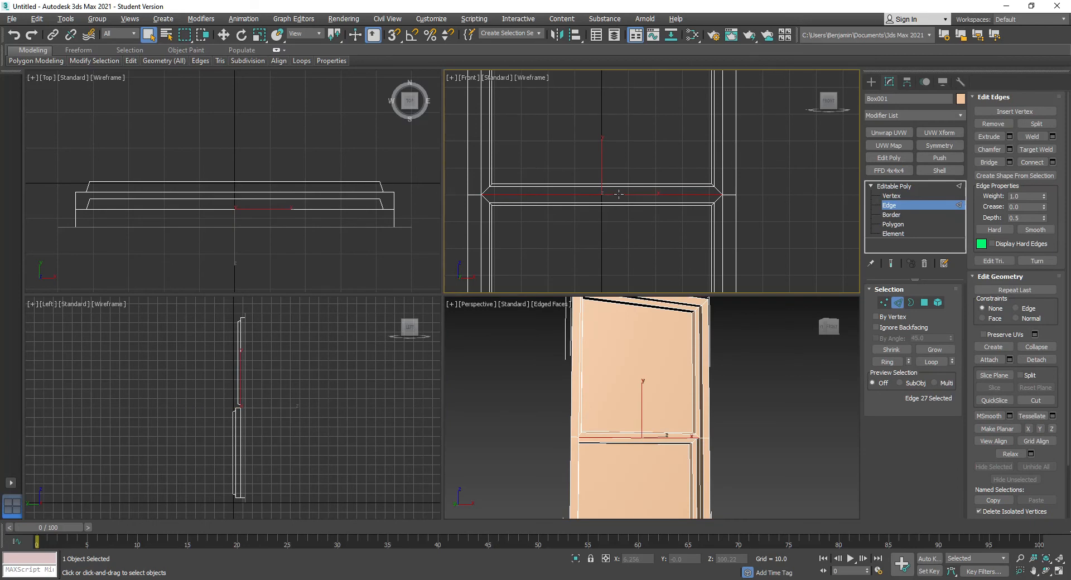
{"action": "left_click", "coordinate": [890, 362]}
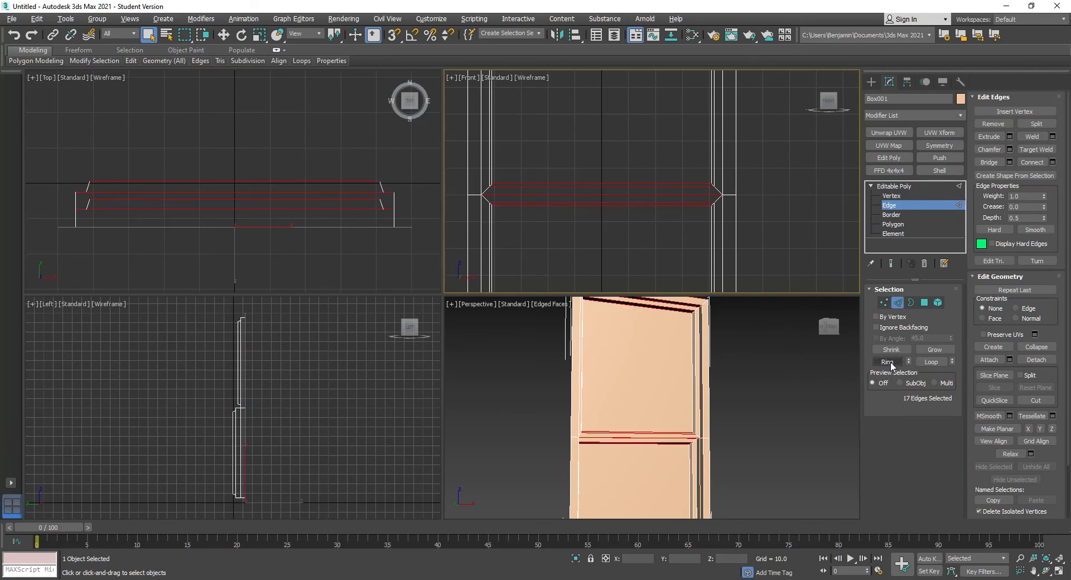
{"action": "left_click", "coordinate": [1029, 162]}
{"action": "left_click", "coordinate": [741, 447]}
Step: Select the ring of vertical edges across the lower sash and connect them with a horizontal line
{"action": "scroll", "coordinate": [741, 446], "scroll_direction": "down", "scroll_amount": 4}
{"action": "scroll", "coordinate": [736, 441], "scroll_direction": "up", "scroll_amount": 2}
{"action": "scroll", "coordinate": [703, 426], "scroll_direction": "up", "scroll_amount": 2}
{"action": "left_click", "coordinate": [674, 431]}
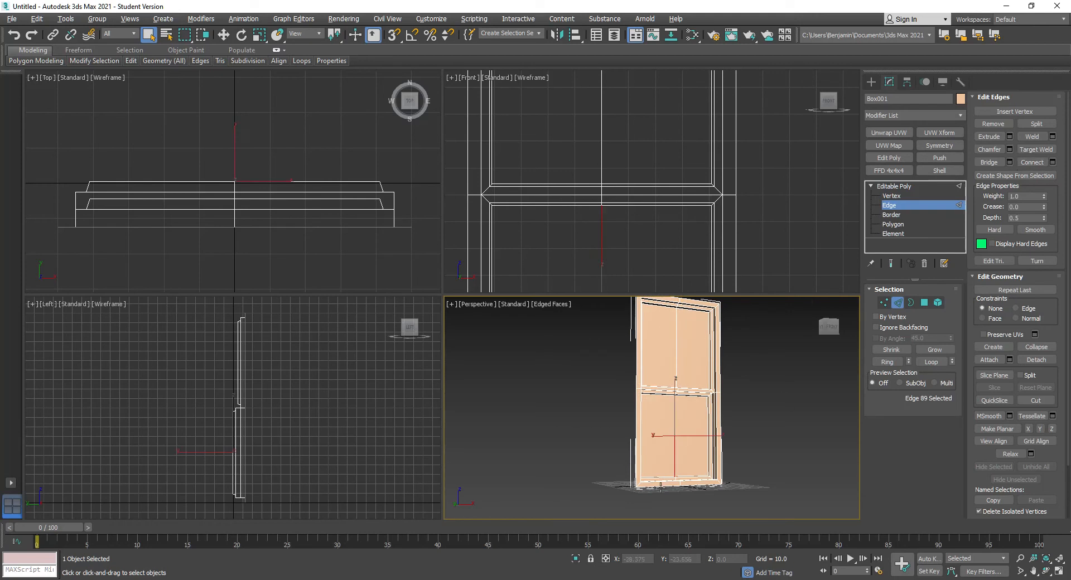
{"action": "left_click", "coordinate": [887, 361]}
{"action": "left_click", "coordinate": [1032, 162]}
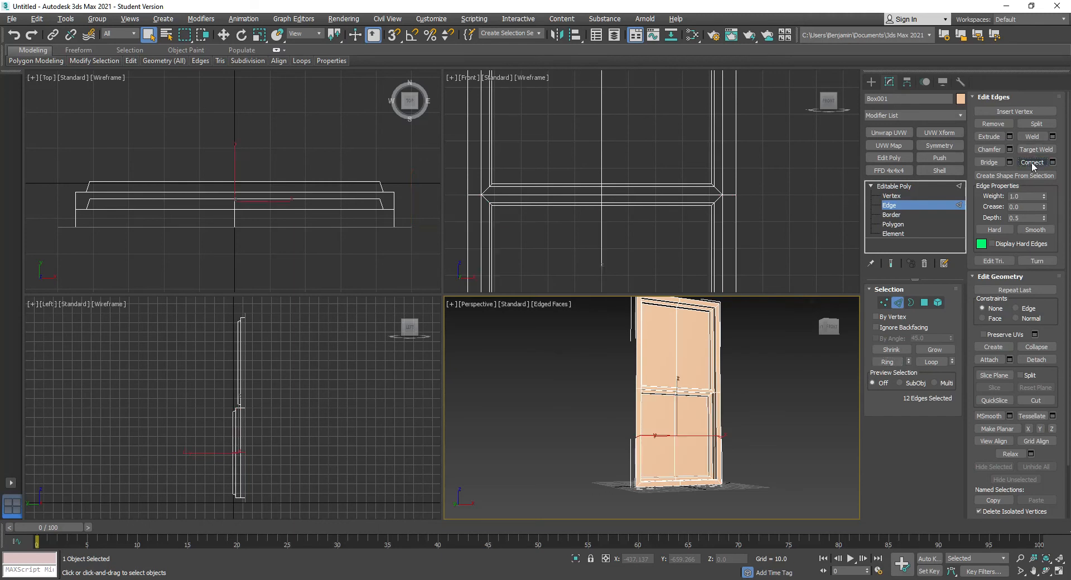
{"action": "left_click", "coordinate": [774, 419]}
Step: Connect the ring of vertical edges across the upper sash with a horizontal line
{"action": "left_click", "coordinate": [676, 342]}
{"action": "left_click", "coordinate": [887, 362]}
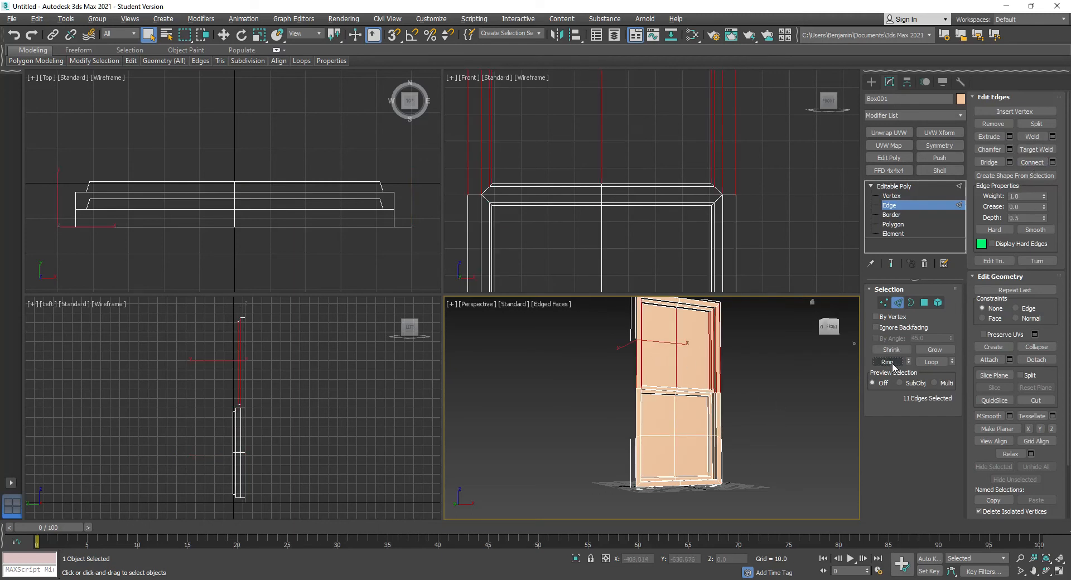
{"action": "left_click", "coordinate": [1033, 163]}
{"action": "left_click", "coordinate": [776, 432]}
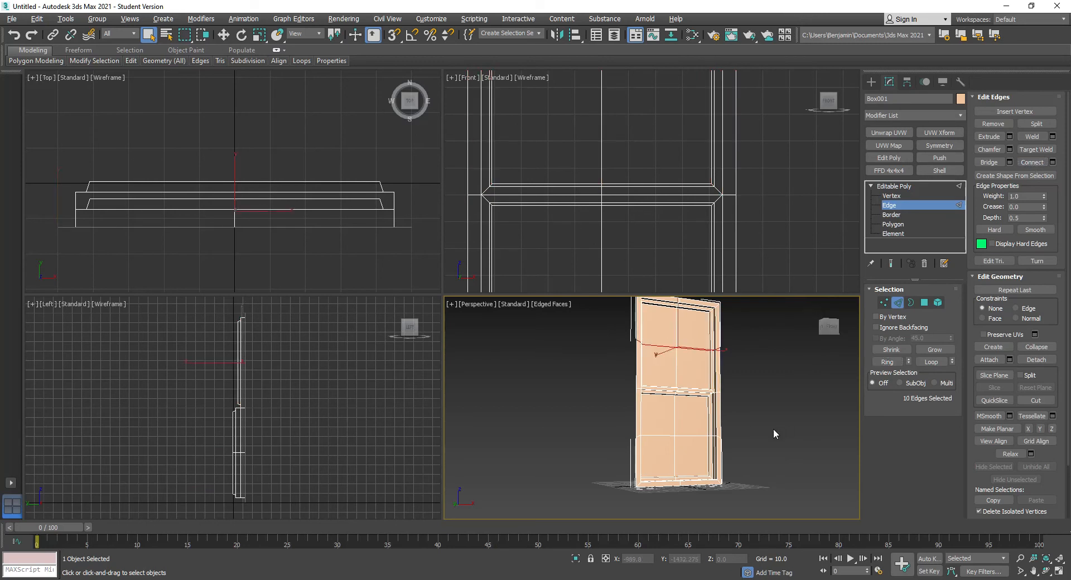
{"action": "left_click", "coordinate": [924, 303]}
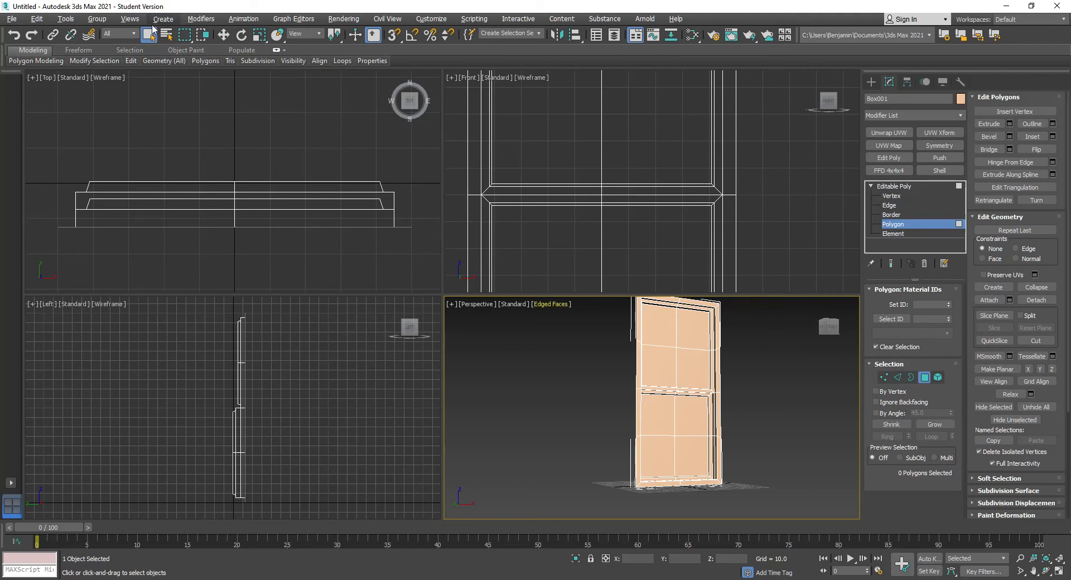
{"action": "left_click", "coordinate": [659, 335]}
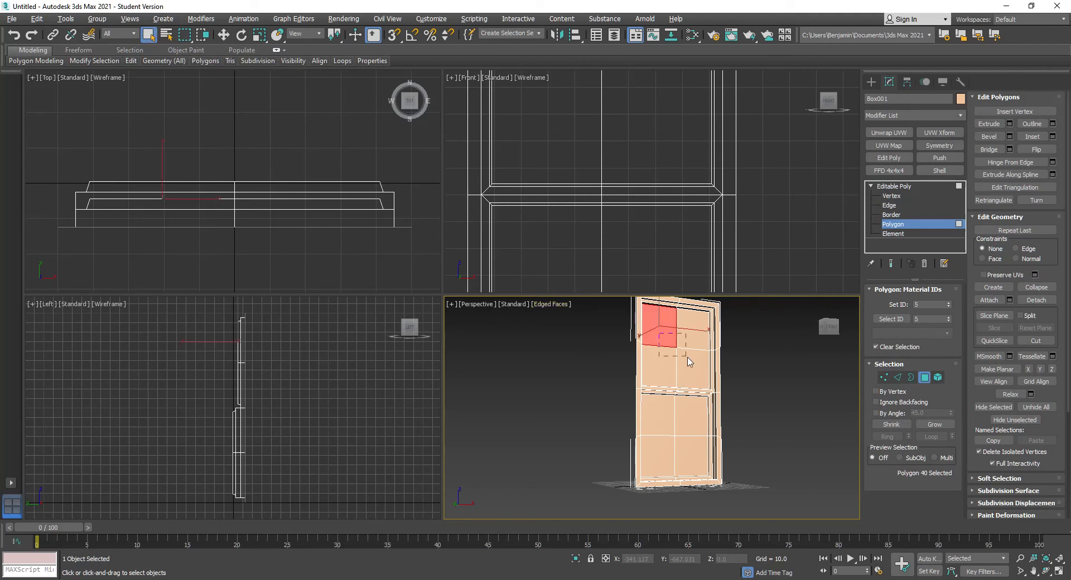
{"action": "left_click", "coordinate": [689, 362], "text": "ctrl"}
{"action": "left_click", "coordinate": [662, 436], "text": "ctrl"}
{"action": "left_click", "coordinate": [687, 454], "text": "ctrl"}
{"action": "left_click", "coordinate": [772, 429]}
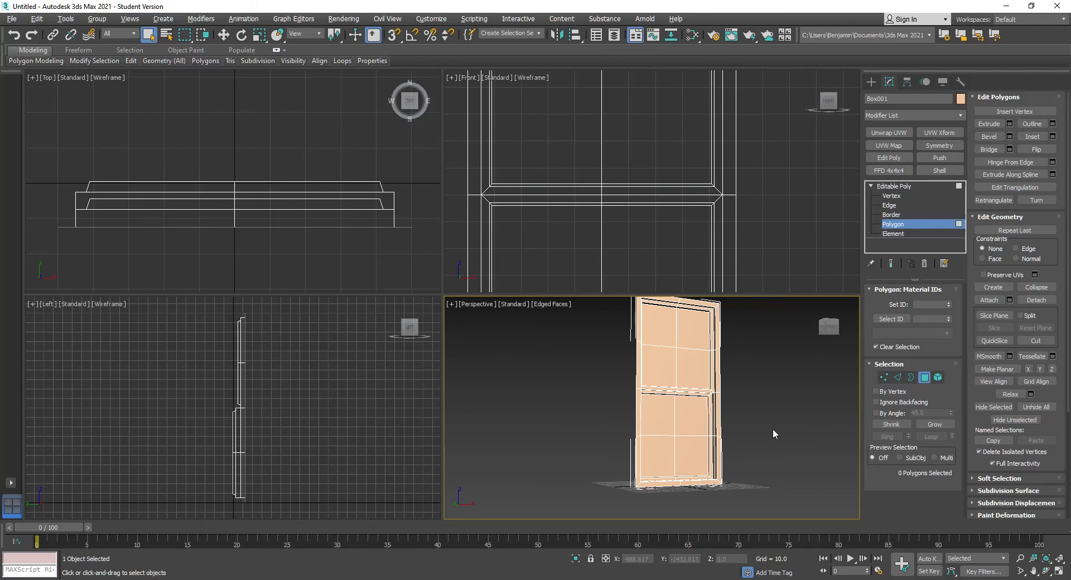
Step: Select the centre vertices of both sashes and convert the selection to the eight surrounding pane polygons
{"action": "left_click", "coordinate": [891, 196]}
{"action": "left_click", "coordinate": [677, 347]}
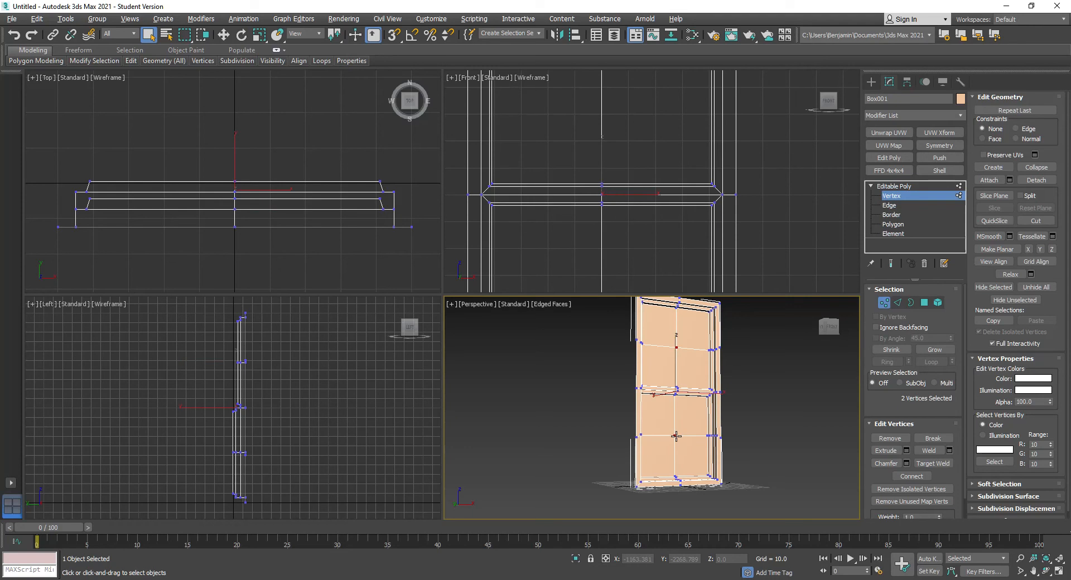
{"action": "left_click", "coordinate": [924, 302], "text": "ctrl"}
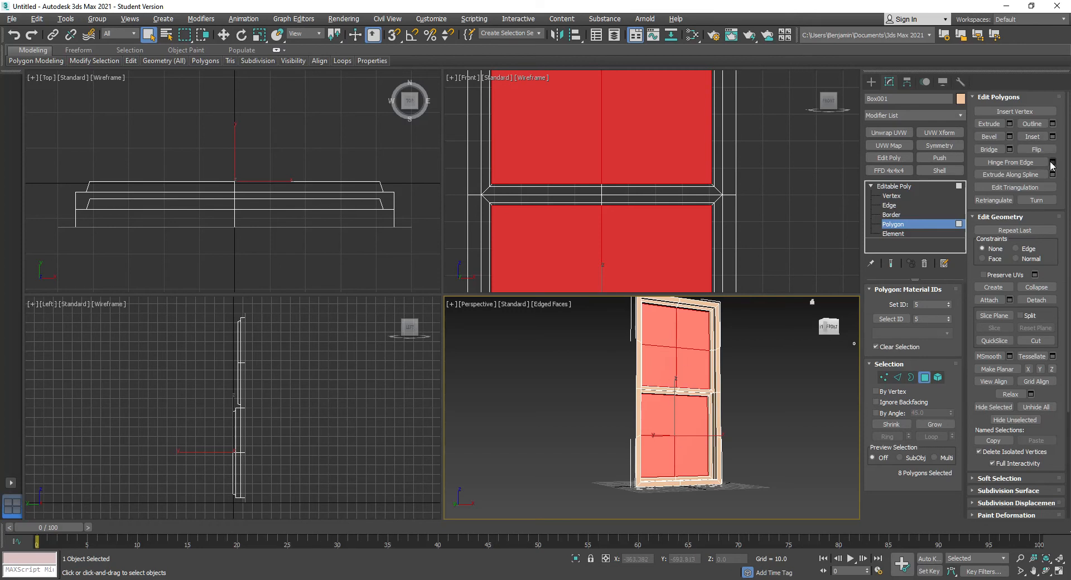
Step: Inset the eight pane polygons individually with the By Polygon option and an amount of 1.5
{"action": "left_click", "coordinate": [1053, 137]}
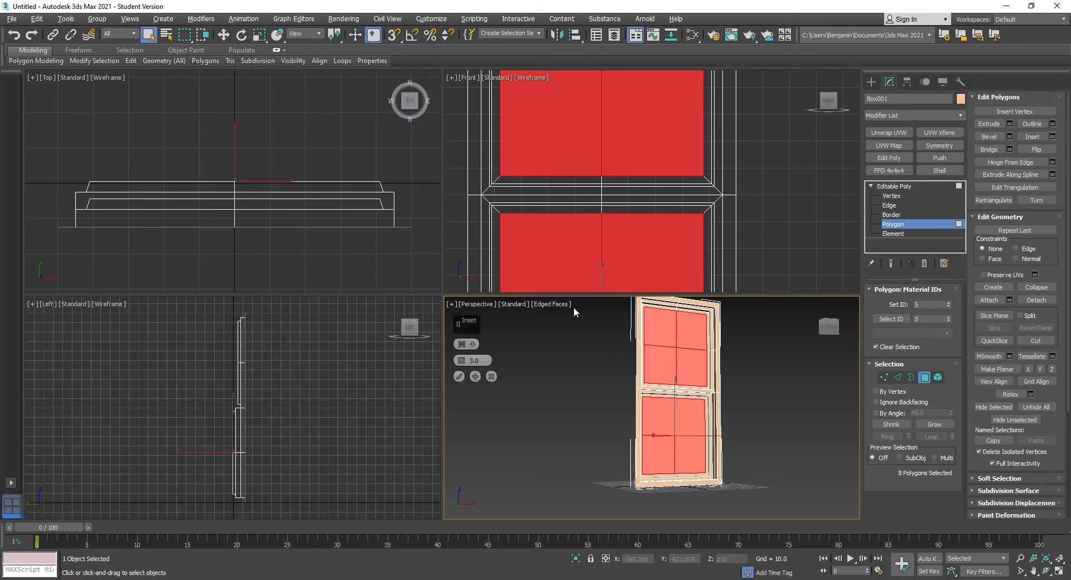
{"action": "left_click", "coordinate": [474, 345]}
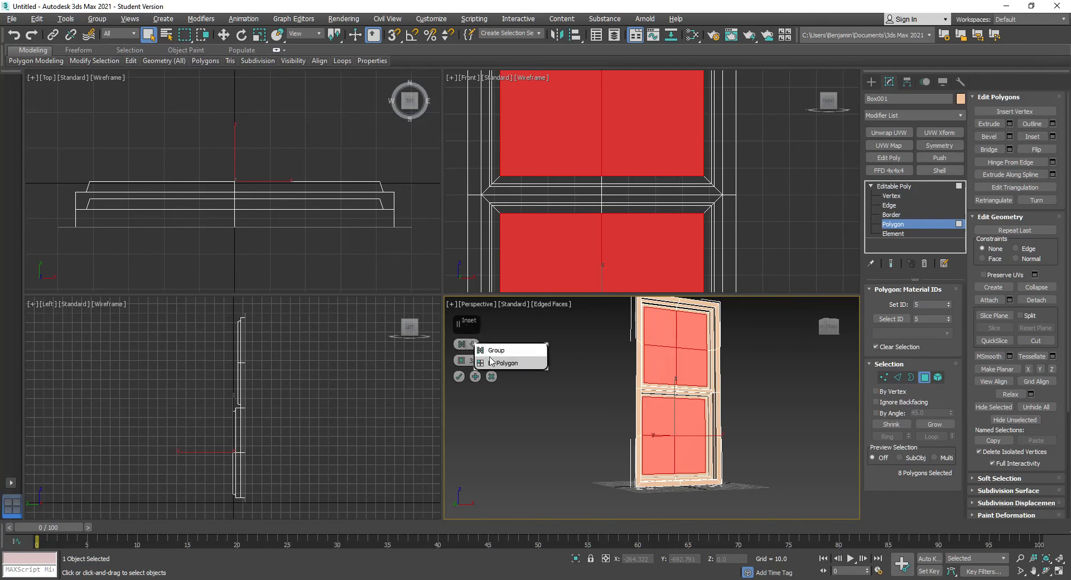
{"action": "left_click", "coordinate": [489, 364]}
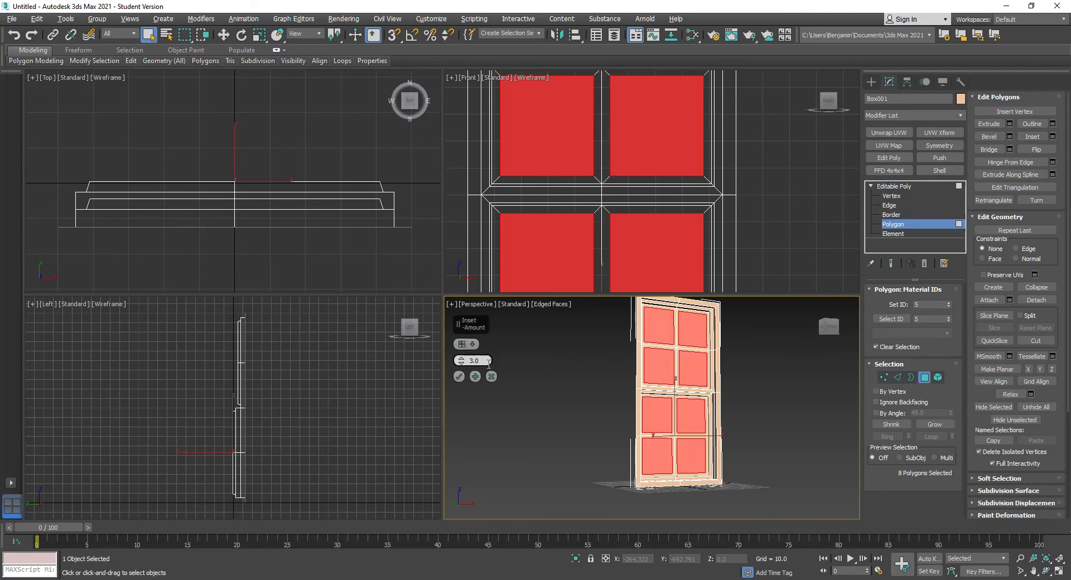
{"action": "double_click", "coordinate": [480, 361]}
{"action": "type", "text": "1.5"}
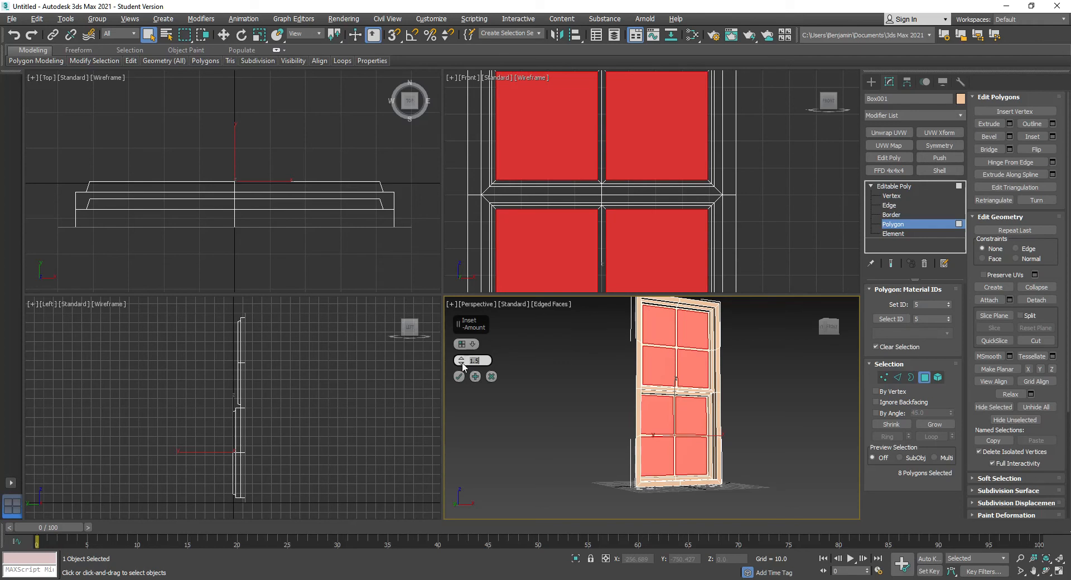
{"action": "left_click", "coordinate": [460, 376]}
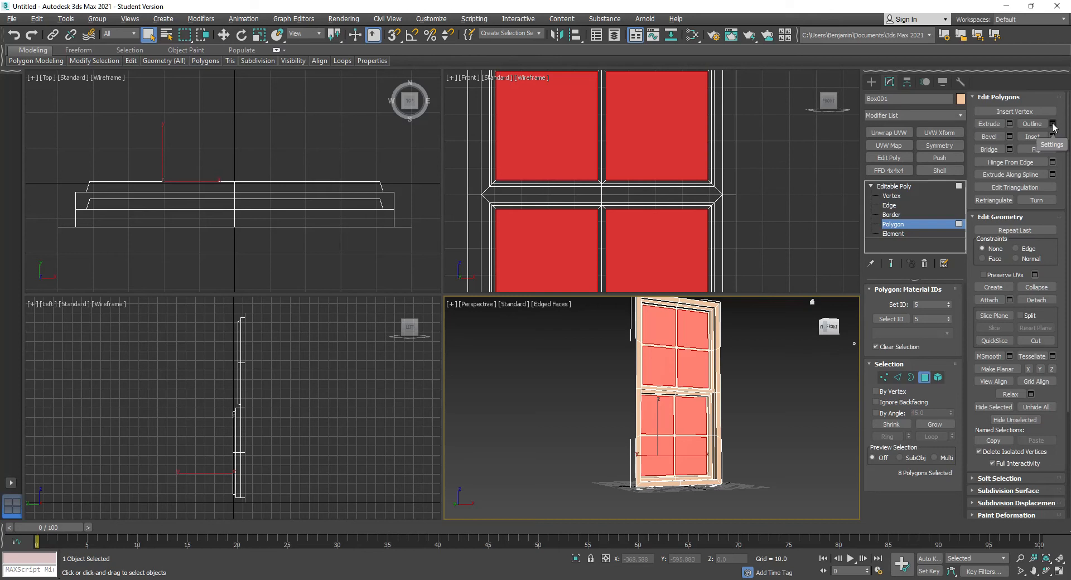
Step: Extrude the eight inset pane polygons by -1.5 to recess them between the glazing bars
{"action": "left_click", "coordinate": [1010, 123]}
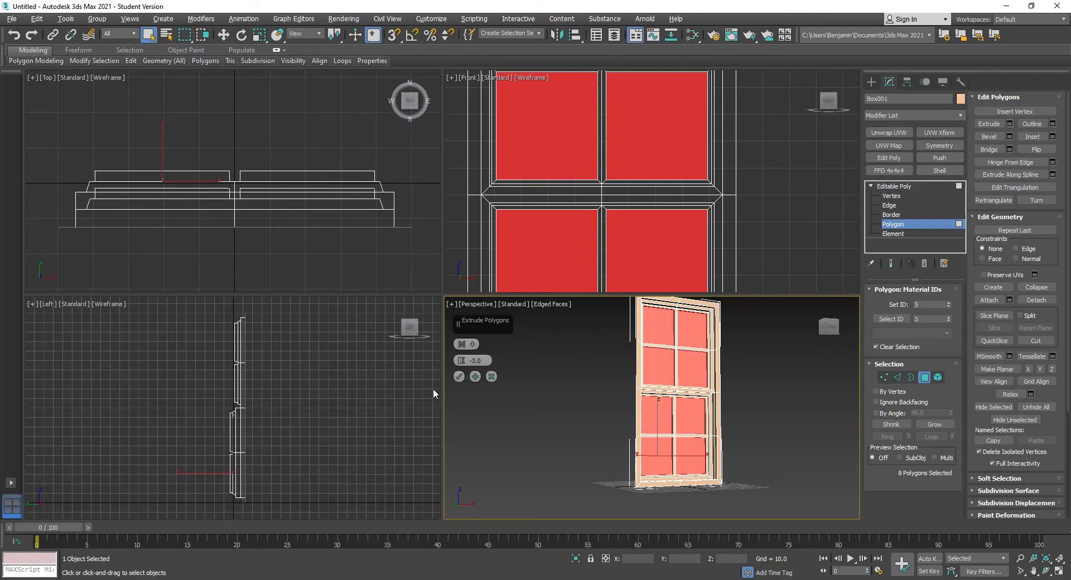
{"action": "left_click", "coordinate": [485, 360]}
{"action": "key", "text": "BackSpace"}
{"action": "key", "text": "BackSpace"}
{"action": "key", "text": "BackSpace"}
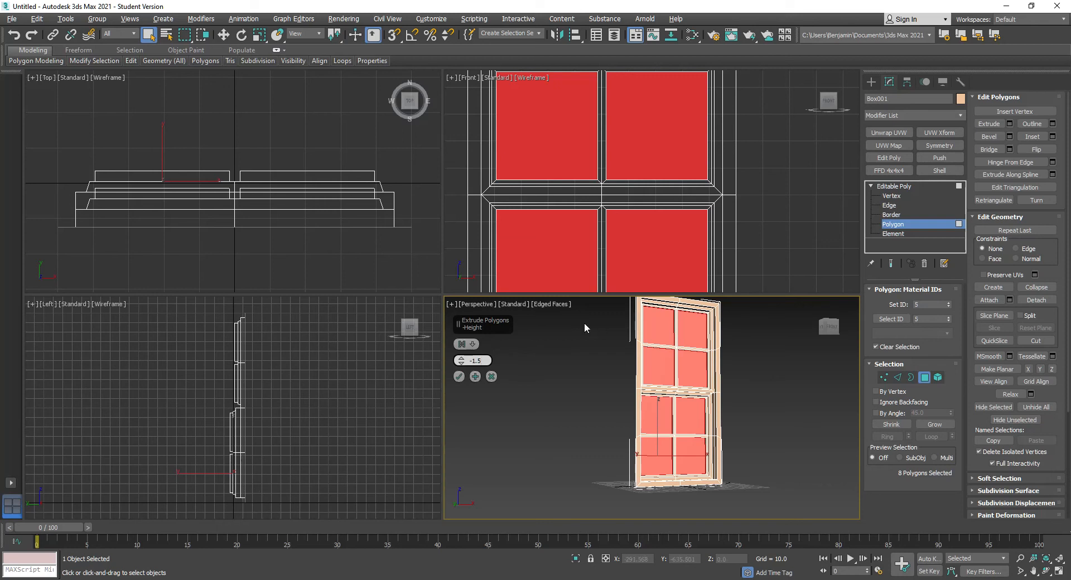
{"action": "left_click", "coordinate": [459, 376]}
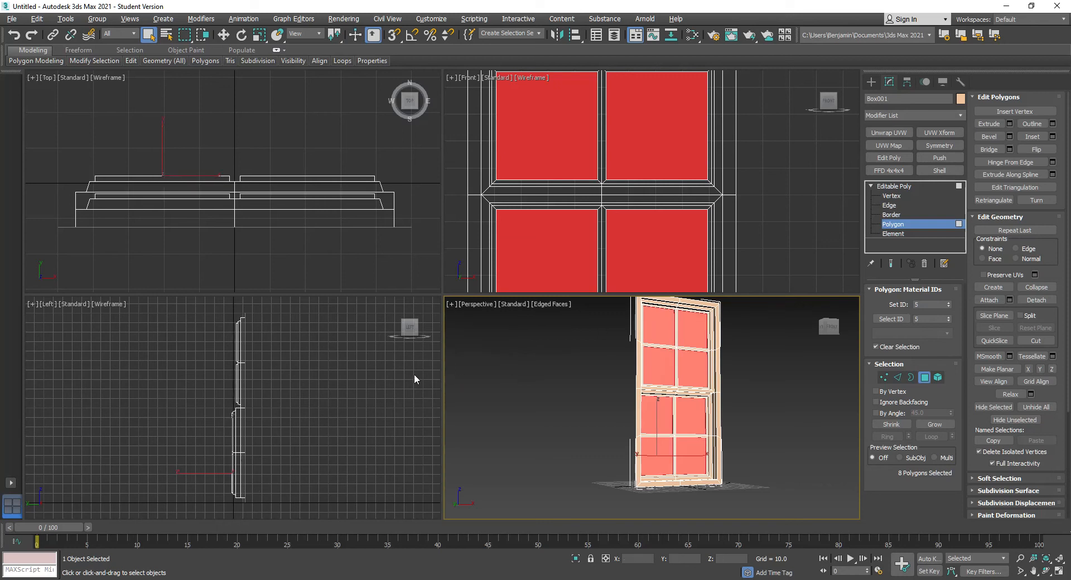
Step: Outline the eight pane polygons by -1.0 and delete them to leave open panes
{"action": "left_click", "coordinate": [1054, 123]}
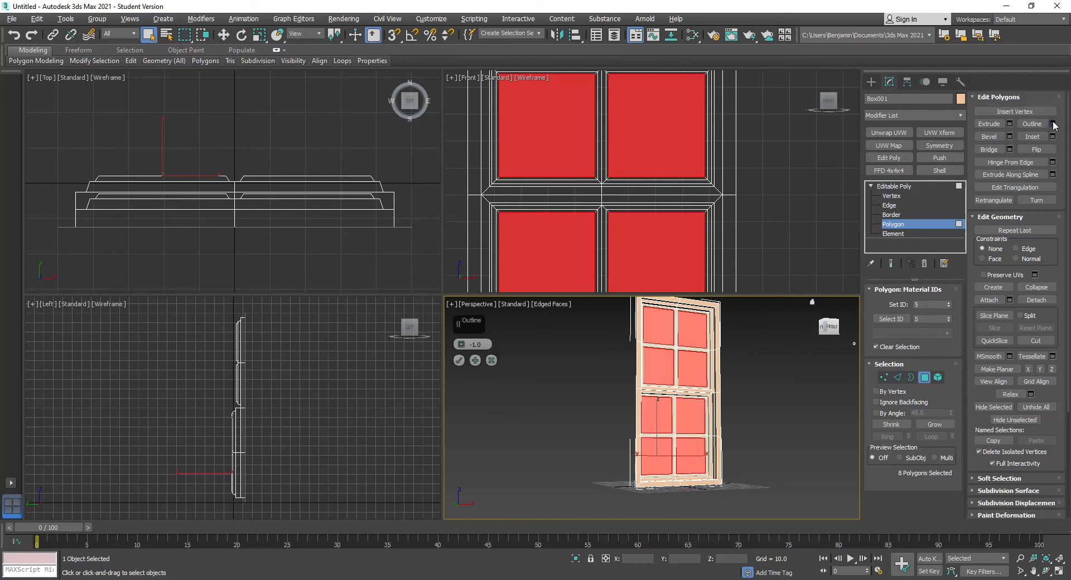
{"action": "left_click", "coordinate": [458, 361]}
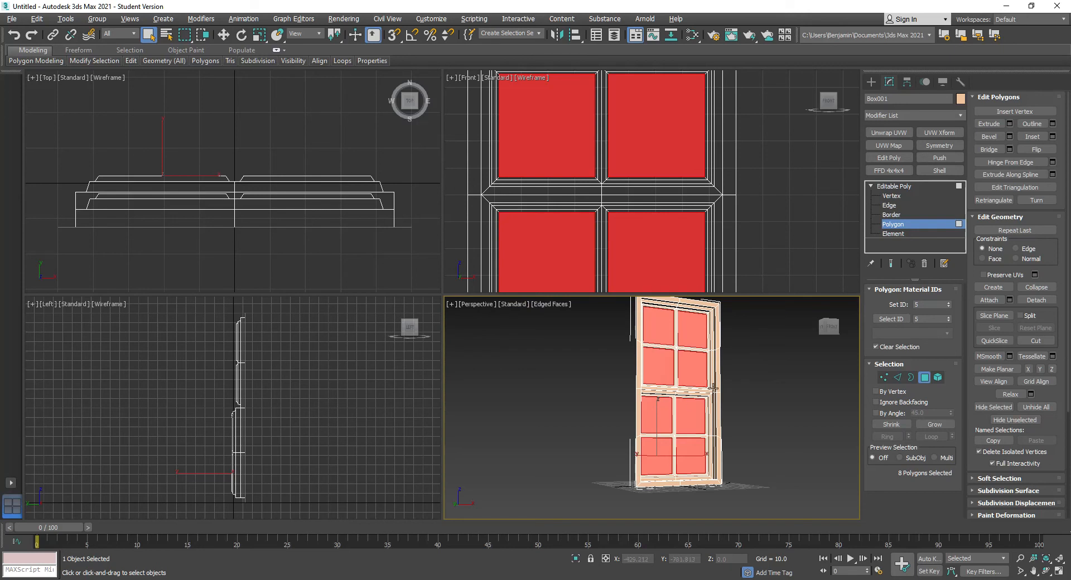
{"action": "key", "text": "Delete"}
{"action": "middle_click_drag", "start_coordinate": [722, 387], "coordinate": [729, 398]}
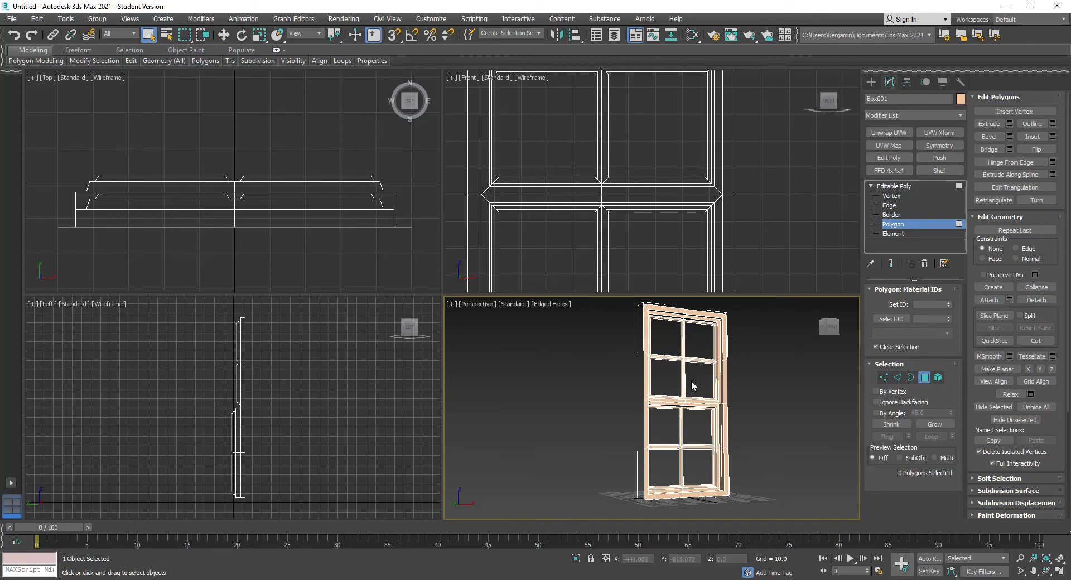
Step: Leave polygon editing and clone the whole window as an independent copy named Box002
{"action": "mouse_move", "coordinate": [829, 329]}
{"action": "left_mouse_down"}
{"action": "mouse_move", "coordinate": [820, 335]}
{"action": "mouse_move", "coordinate": [833, 339]}
{"action": "mouse_move", "coordinate": [818, 339]}
{"action": "mouse_move", "coordinate": [827, 335]}
{"action": "left_mouse_up"}
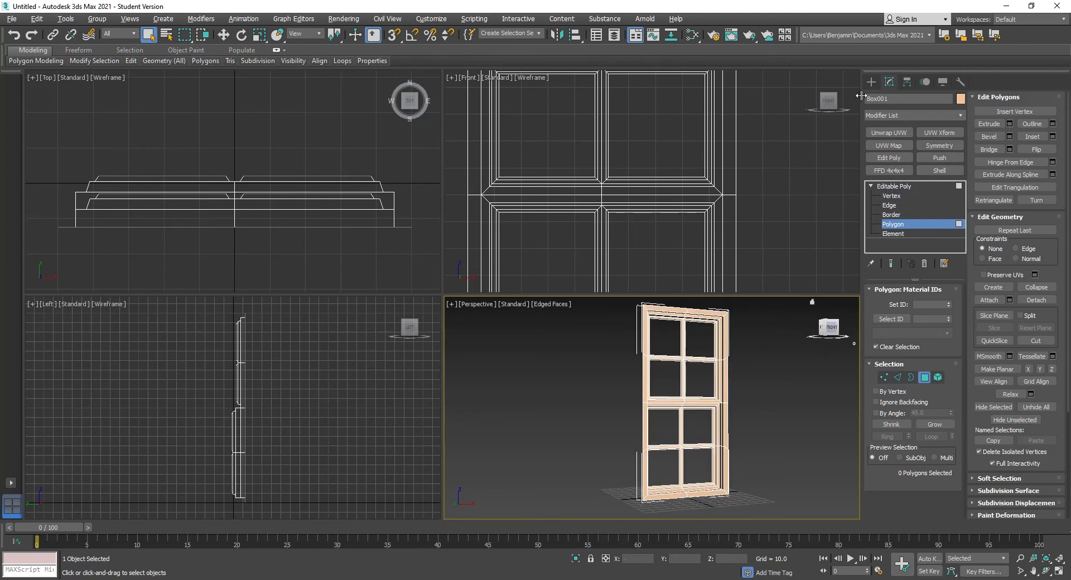
{"action": "left_click", "coordinate": [873, 83]}
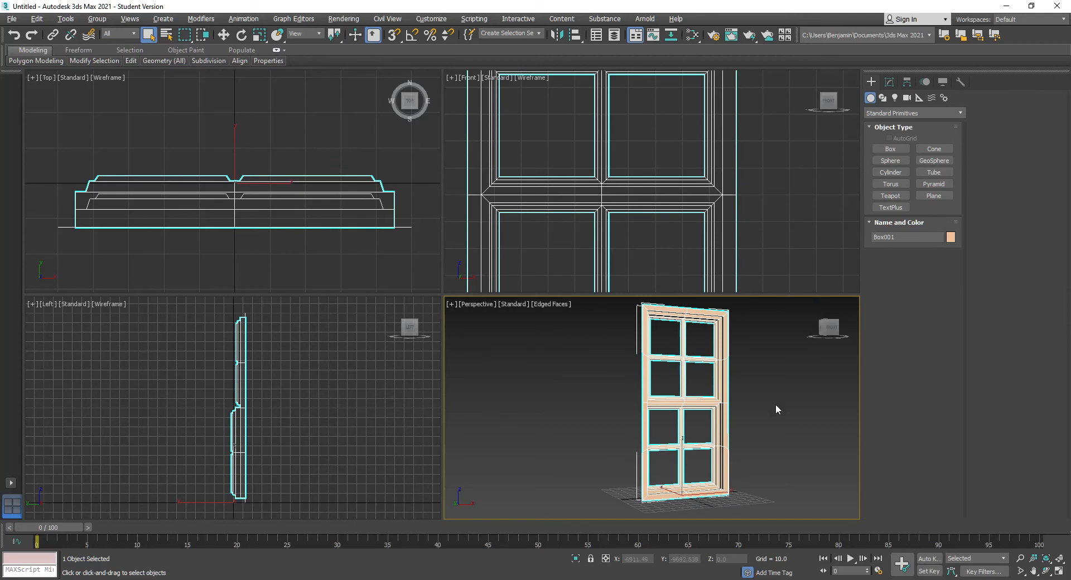
{"action": "right_click", "coordinate": [682, 313]}
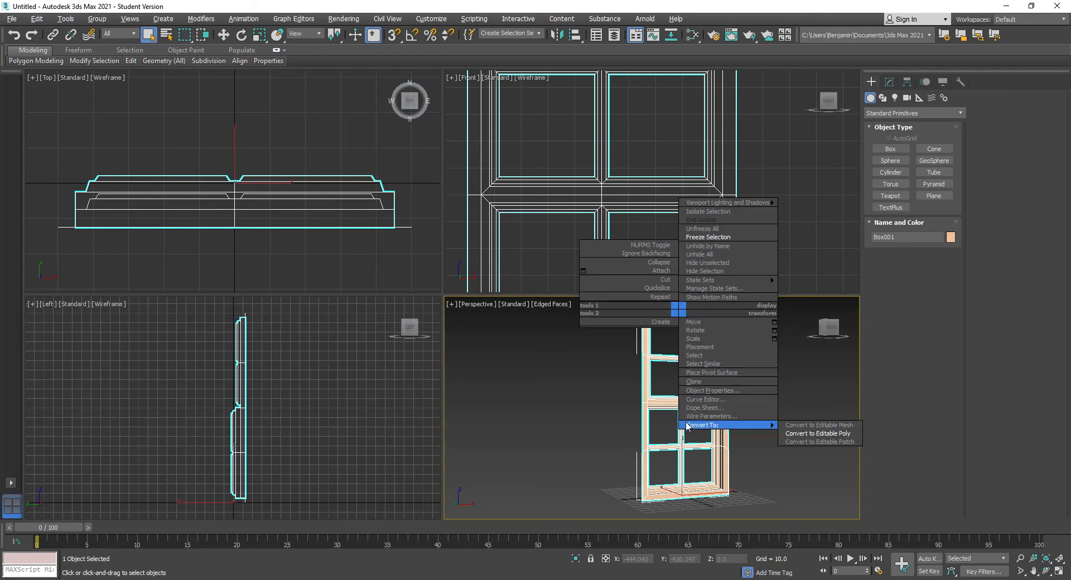
{"action": "left_click", "coordinate": [692, 382]}
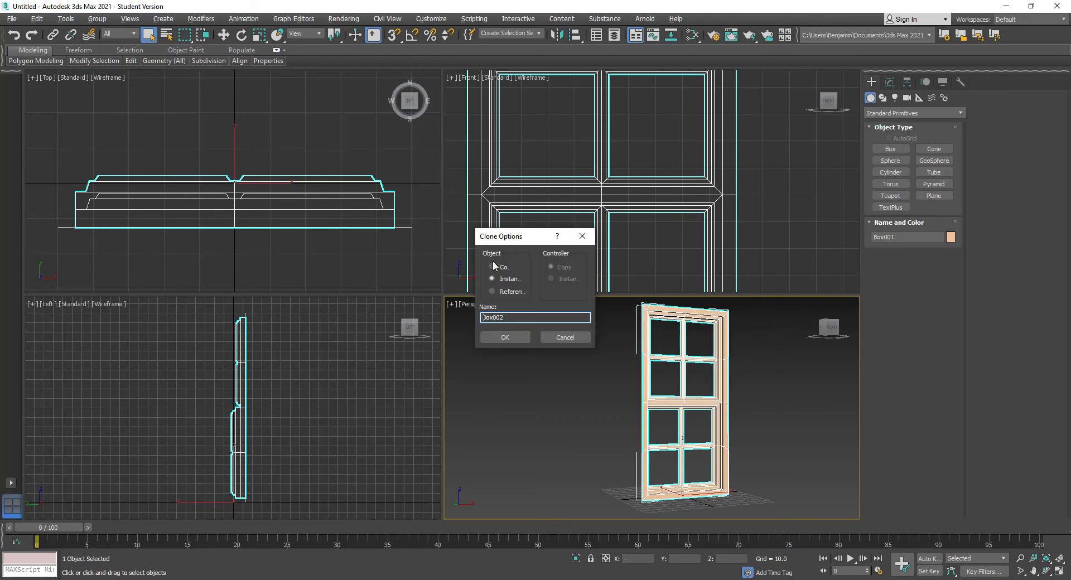
{"action": "left_click", "coordinate": [504, 336]}
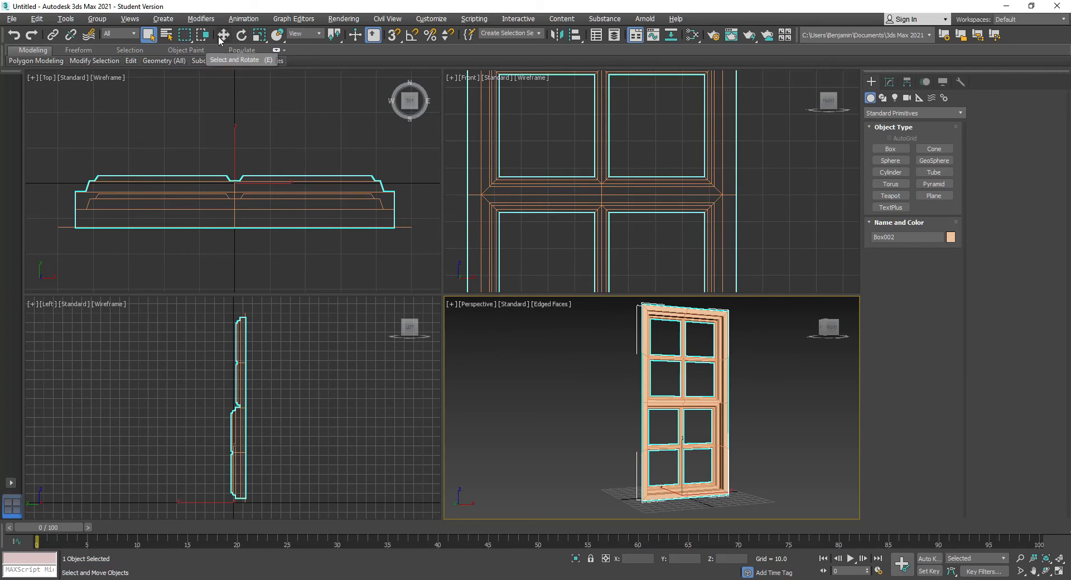
Step: Turn on angle snap and rotate the copy 180 degrees in the top view and 180 degrees in the front view
{"action": "left_click", "coordinate": [241, 35]}
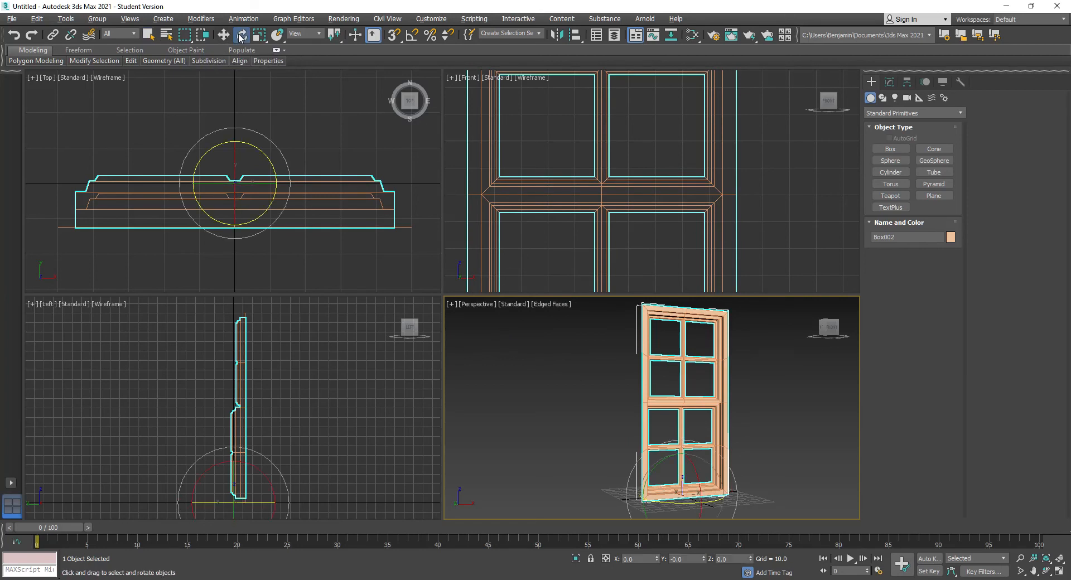
{"action": "left_click", "coordinate": [410, 35]}
{"action": "left_click_drag", "start_coordinate": [245, 139], "coordinate": [350, 159]}
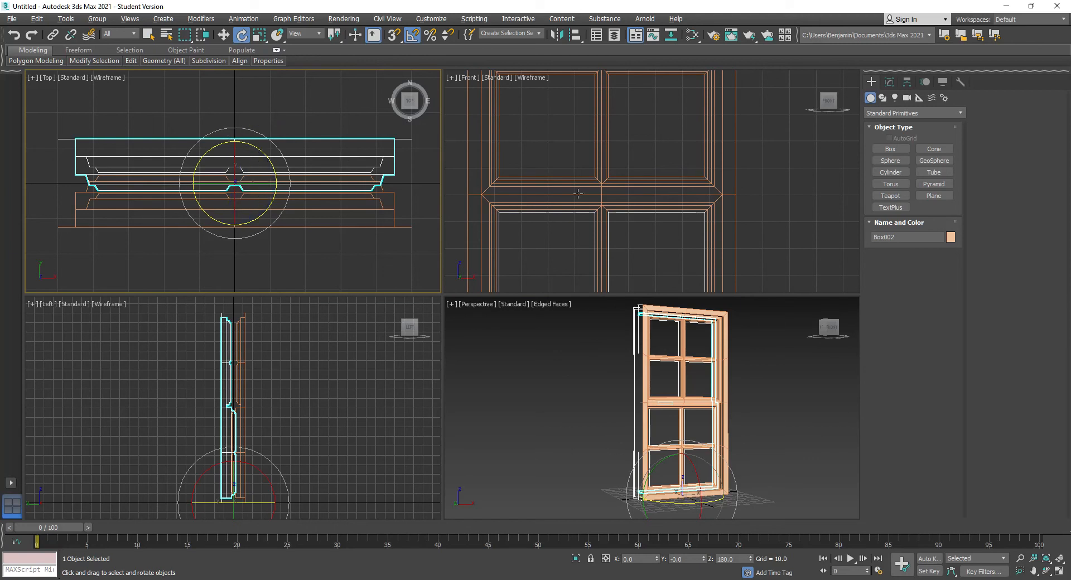
{"action": "scroll", "coordinate": [578, 194], "scroll_direction": "down", "scroll_amount": 8}
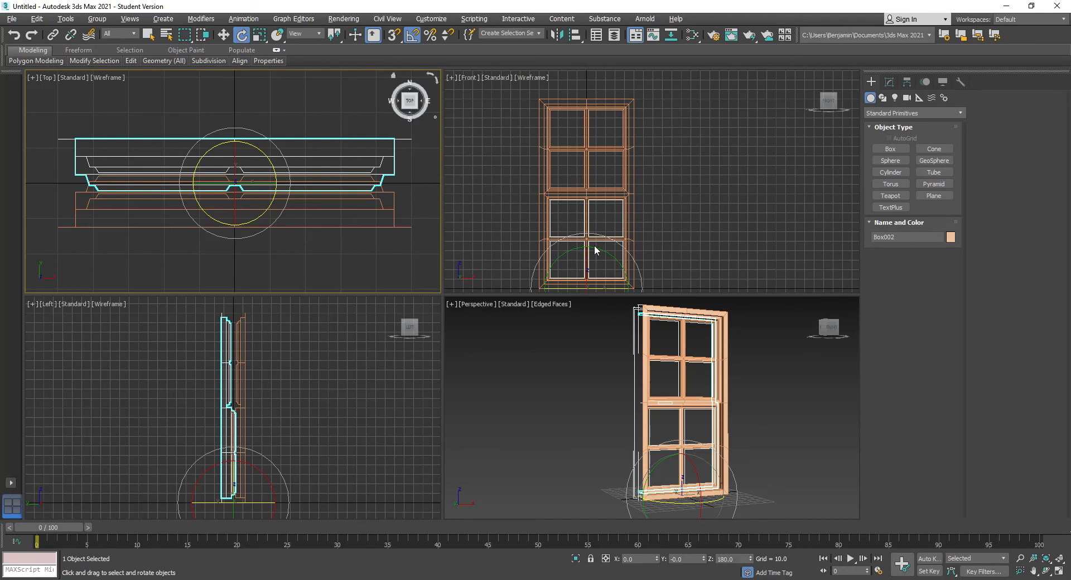
{"action": "left_click_drag", "start_coordinate": [598, 248], "coordinate": [701, 243]}
Step: Move the flipped copy up in the left view to stand roughly level behind the original window
{"action": "right_click", "coordinate": [281, 448]}
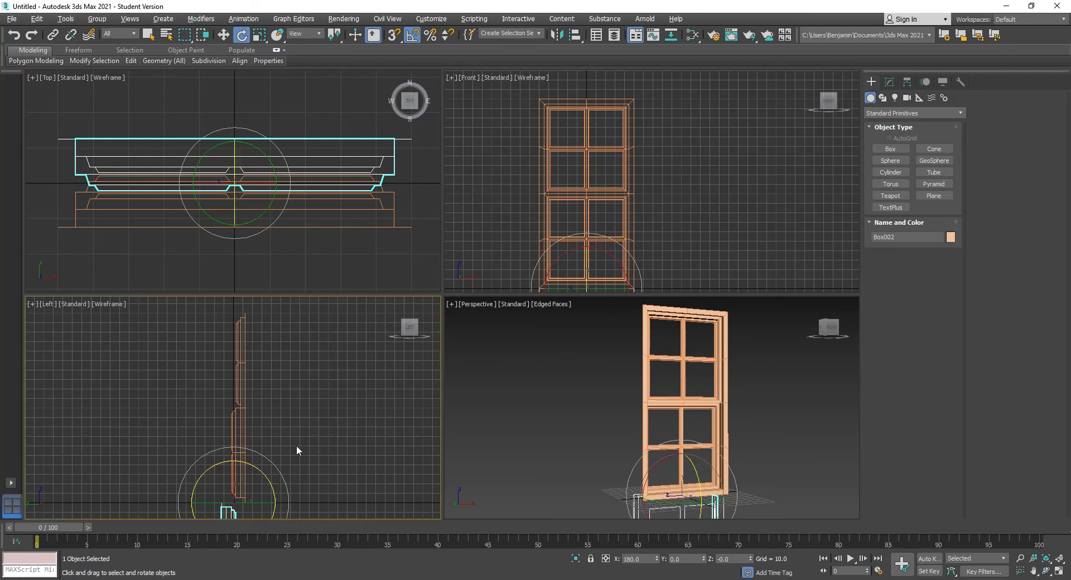
{"action": "right_click", "coordinate": [293, 444]}
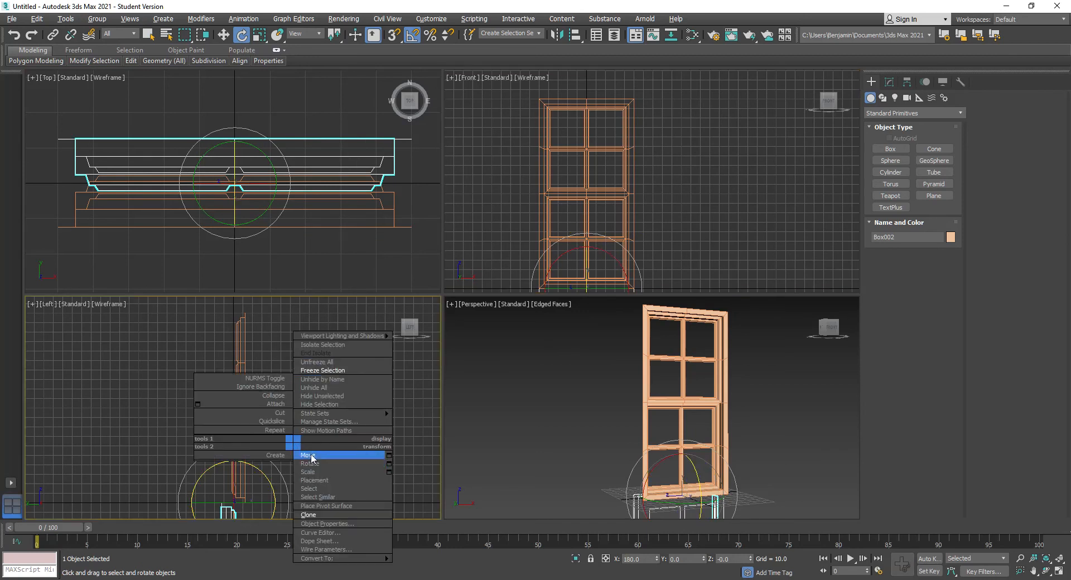
{"action": "left_click", "coordinate": [310, 456]}
{"action": "left_click_drag", "start_coordinate": [242, 480], "coordinate": [236, 294]}
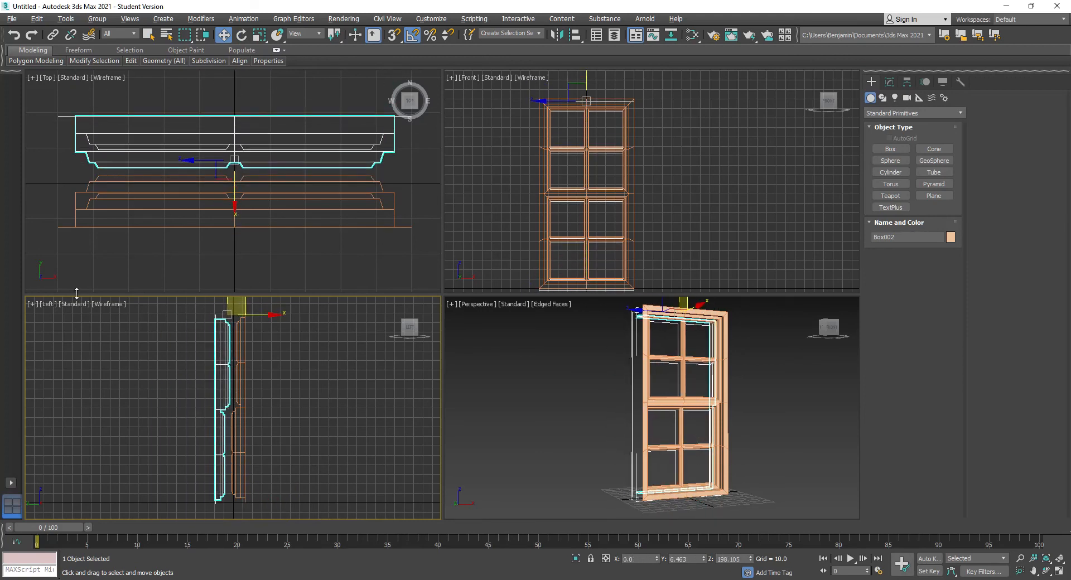
Step: Maximize the left view and hide its grid
{"action": "left_click", "coordinate": [31, 303]}
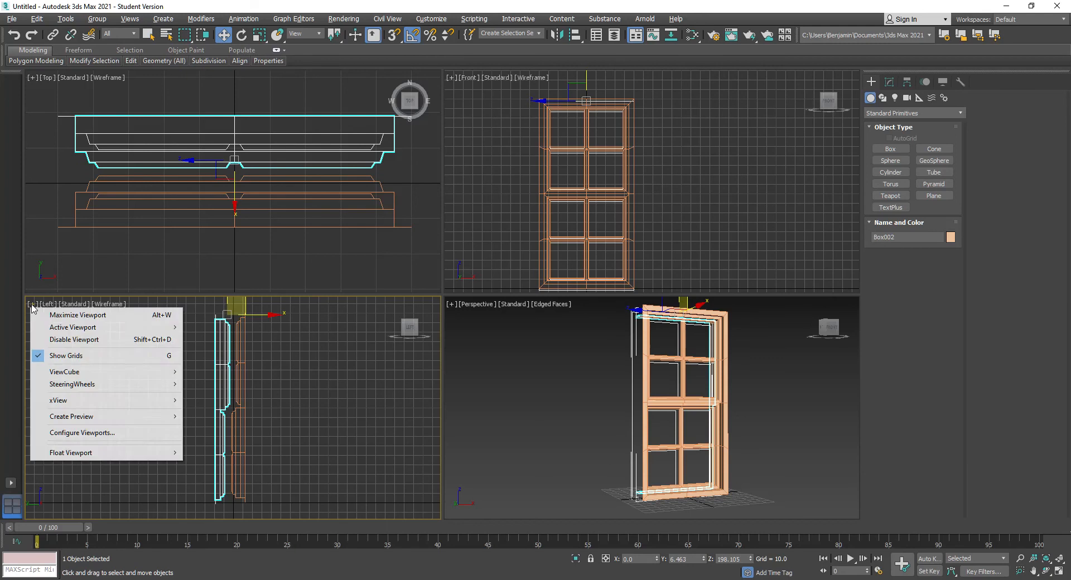
{"action": "left_click", "coordinate": [61, 315]}
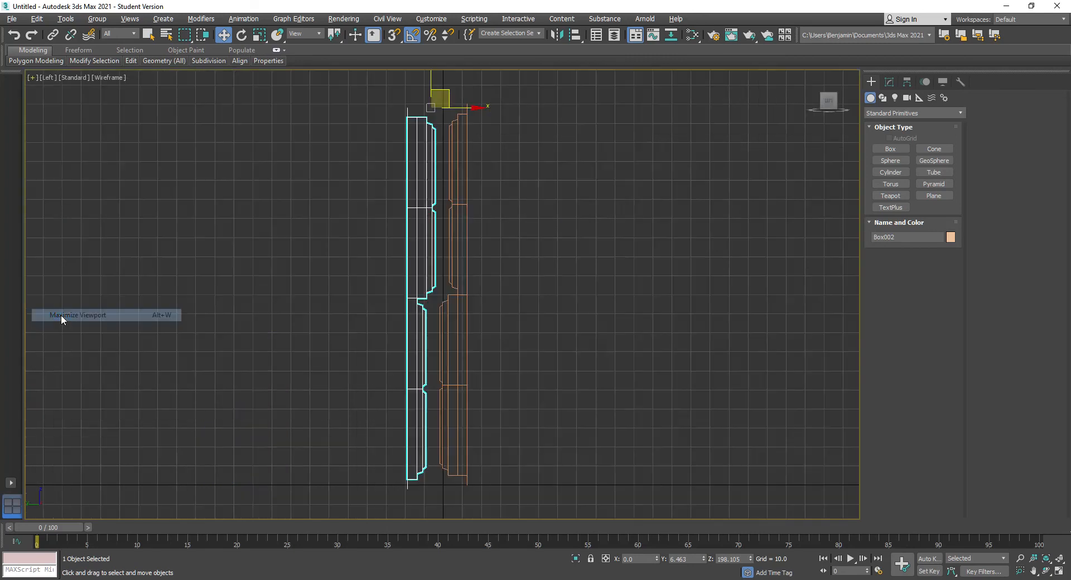
{"action": "left_click", "coordinate": [31, 79]}
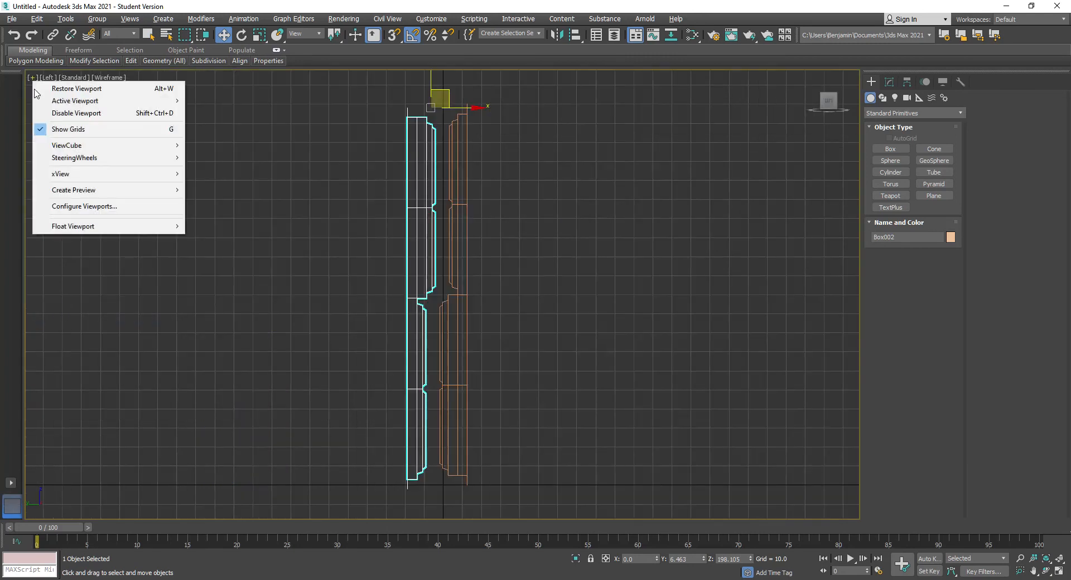
{"action": "left_click", "coordinate": [57, 133]}
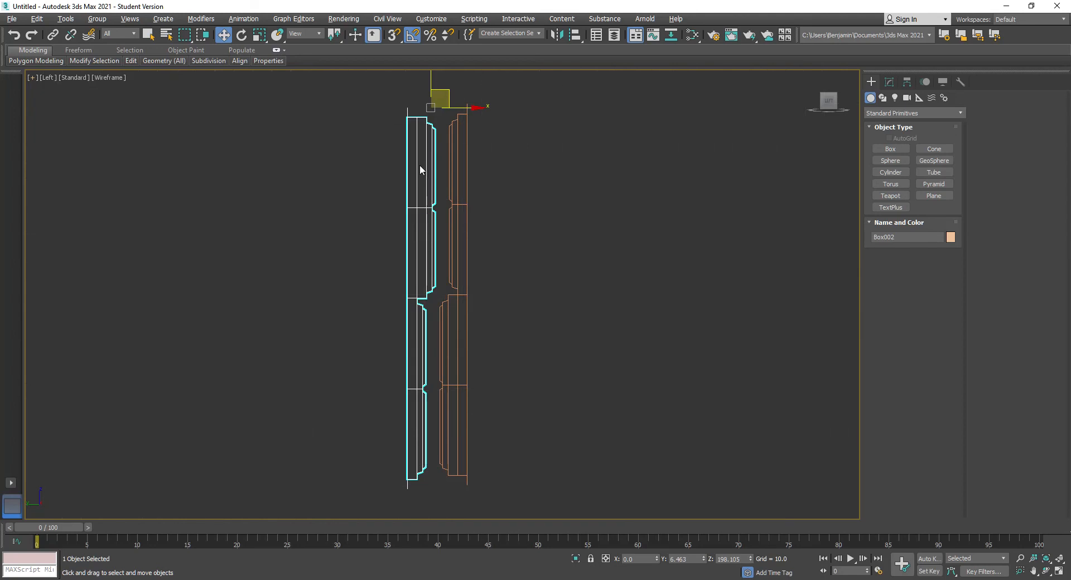
Step: Move the copy toward the original in the left view, aligning their tops and bringing their inner profiles together
{"action": "scroll", "coordinate": [431, 106], "scroll_direction": "up", "scroll_amount": 8}
{"action": "left_click_drag", "start_coordinate": [428, 95], "coordinate": [485, 83]}
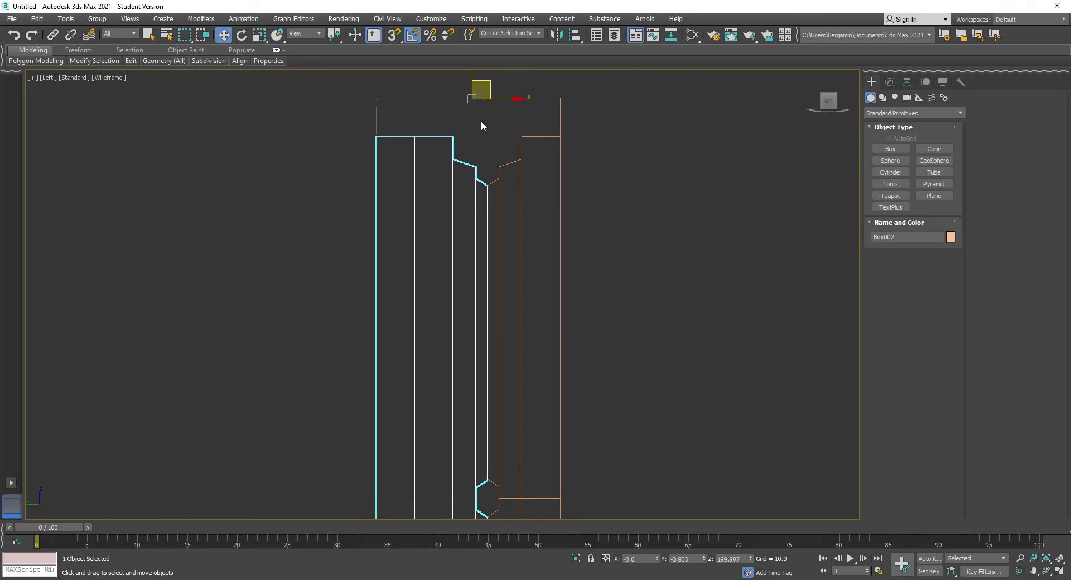
{"action": "scroll", "coordinate": [481, 122], "scroll_direction": "up", "scroll_amount": 8}
{"action": "middle_click_drag", "start_coordinate": [483, 132], "coordinate": [485, 261]}
{"action": "left_click_drag", "start_coordinate": [462, 148], "coordinate": [461, 145]}
{"action": "scroll", "coordinate": [497, 282], "scroll_direction": "down", "scroll_amount": 3}
{"action": "scroll", "coordinate": [497, 286], "scroll_direction": "down", "scroll_amount": 3}
{"action": "middle_click_drag", "start_coordinate": [657, 423], "coordinate": [630, 262]}
{"action": "scroll", "coordinate": [630, 262], "scroll_direction": "down", "scroll_amount": 3}
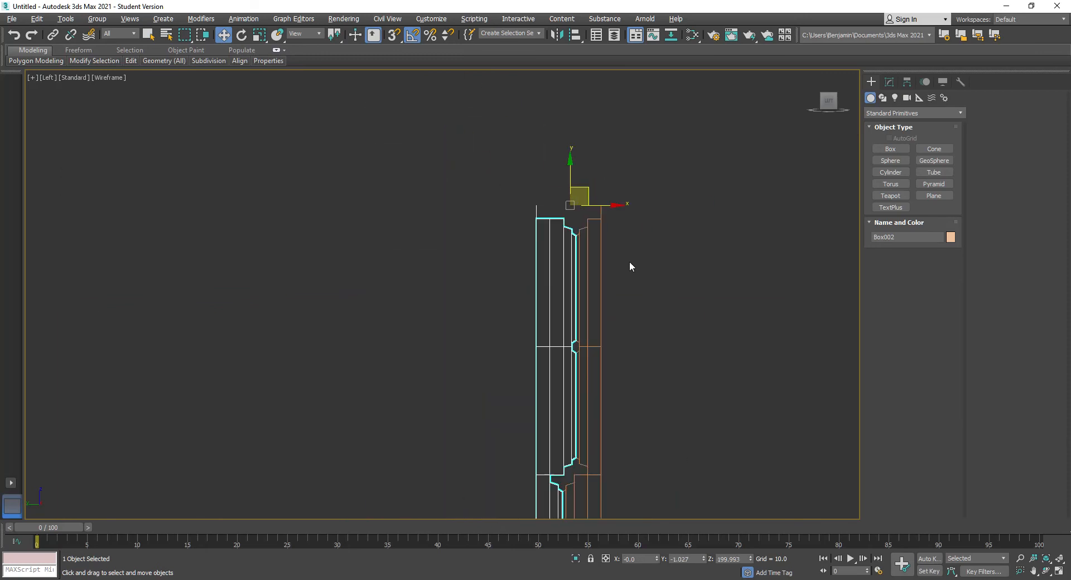
Step: Set the copy's Z position to 200
{"action": "scroll", "coordinate": [601, 213], "scroll_direction": "up", "scroll_amount": 4}
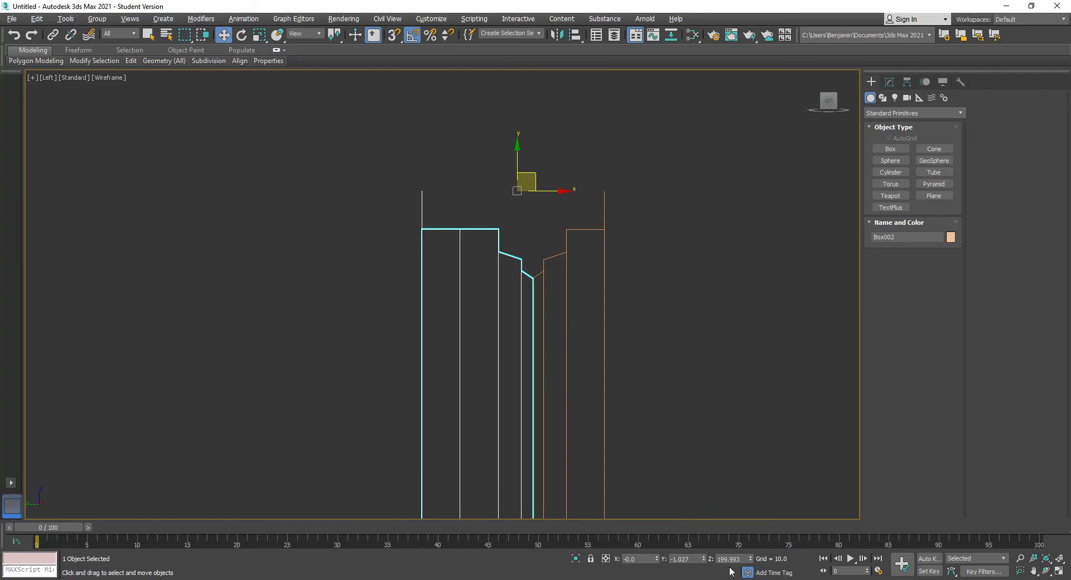
{"action": "left_click_drag", "start_coordinate": [743, 560], "coordinate": [536, 533]}
{"action": "type", "text": "200"}
{"action": "key", "text": "Return"}
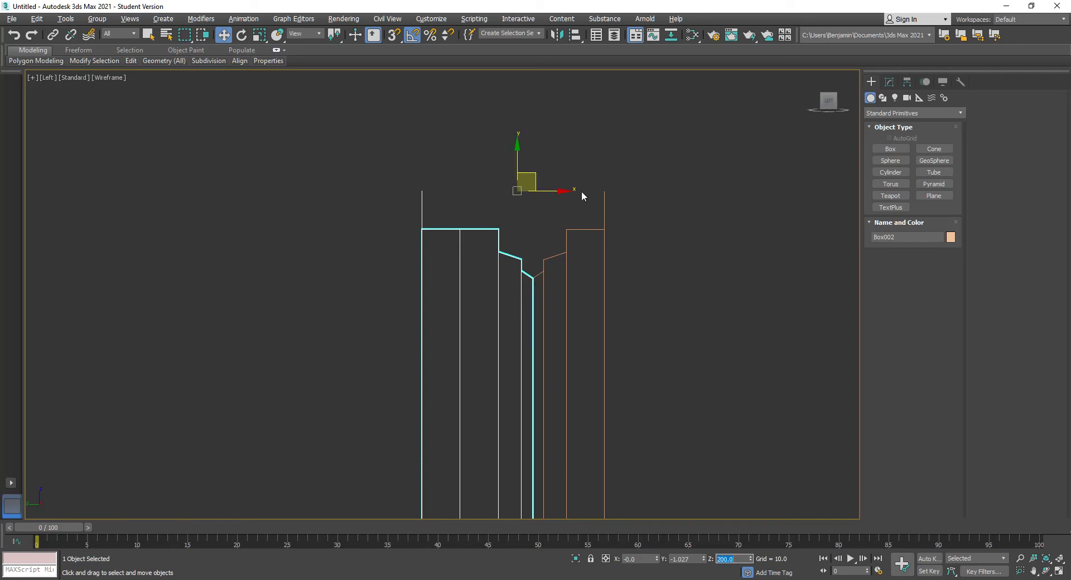
Step: Nudge the copy along world Y to about -0.97 so its inner edges meet the original's
{"action": "scroll", "coordinate": [544, 204], "scroll_direction": "up", "scroll_amount": 5}
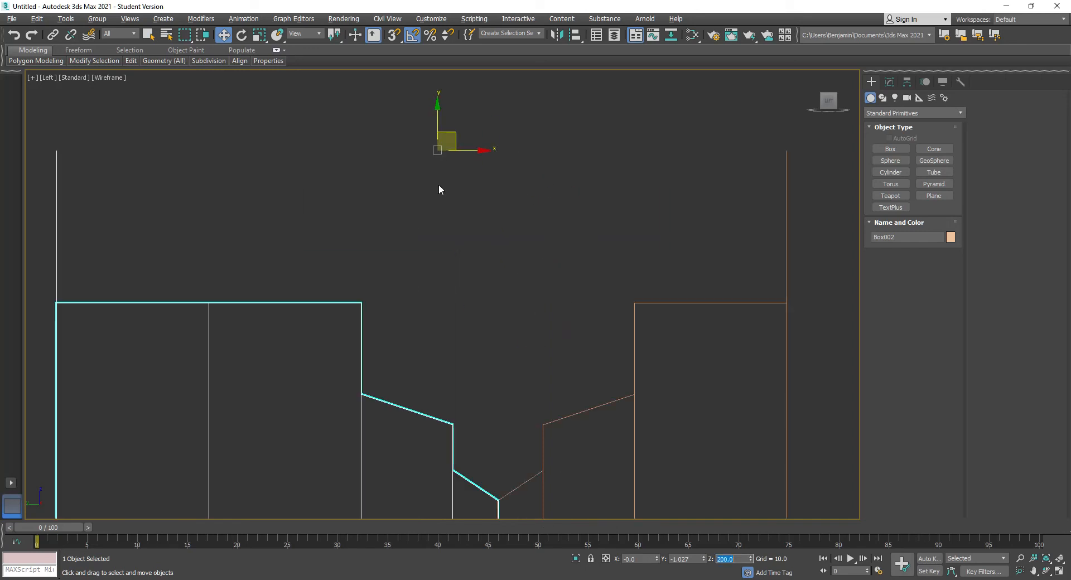
{"action": "left_click_drag", "start_coordinate": [471, 151], "coordinate": [467, 154]}
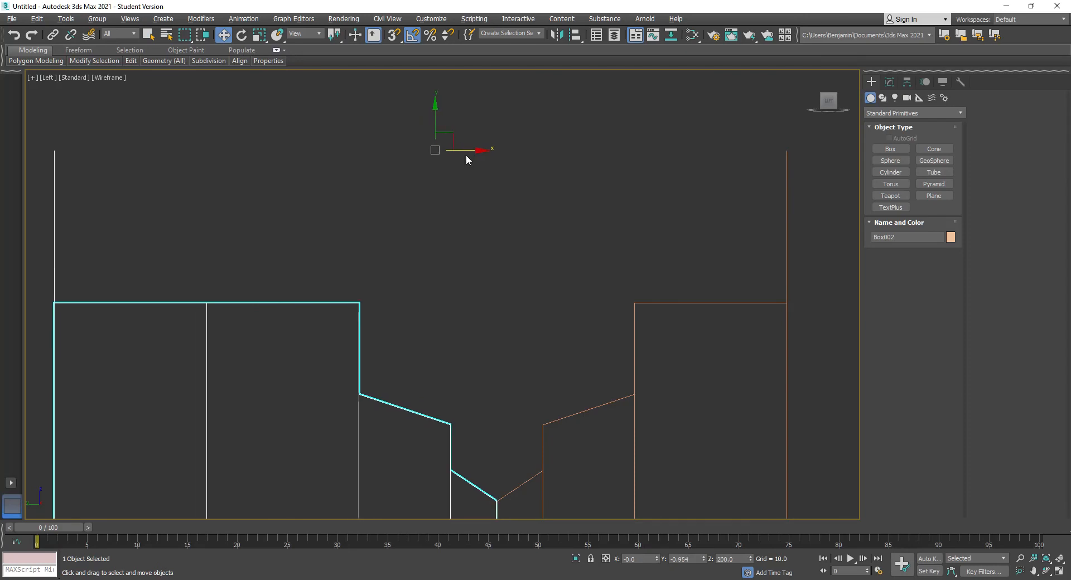
{"action": "left_click_drag", "start_coordinate": [467, 148], "coordinate": [465, 153]}
{"action": "scroll", "coordinate": [467, 287], "scroll_direction": "down", "scroll_amount": 10}
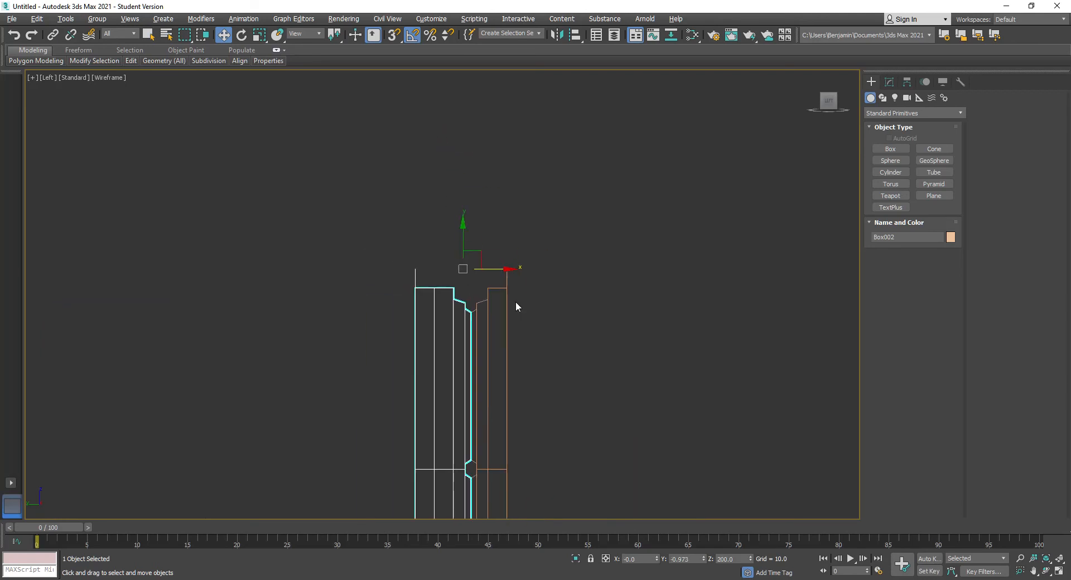
Step: Deselect the copy and restore the four-viewport layout
{"action": "left_click", "coordinate": [634, 314]}
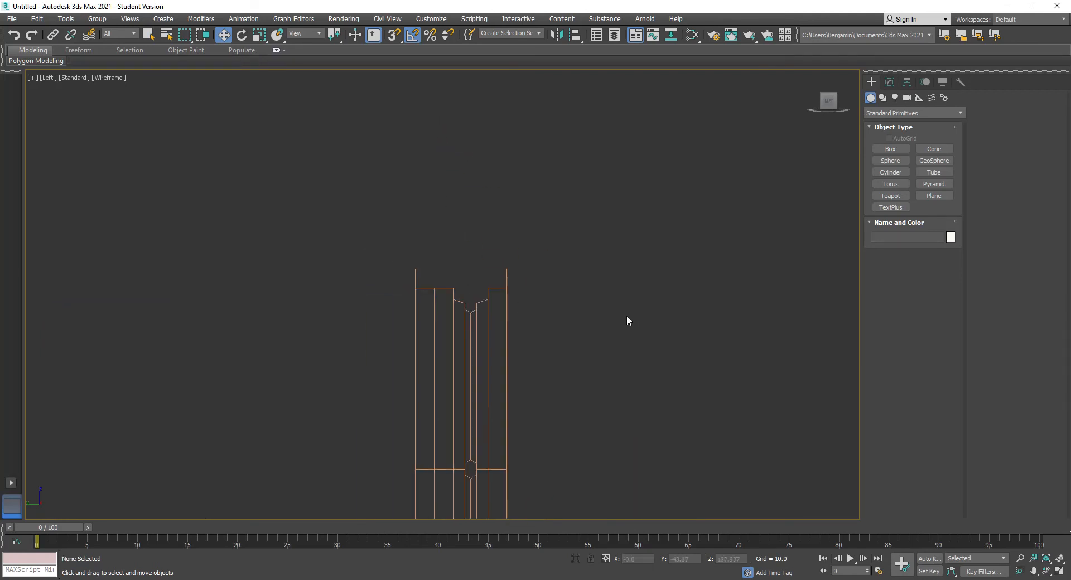
{"action": "left_click", "coordinate": [35, 60]}
{"action": "left_click", "coordinate": [32, 77]}
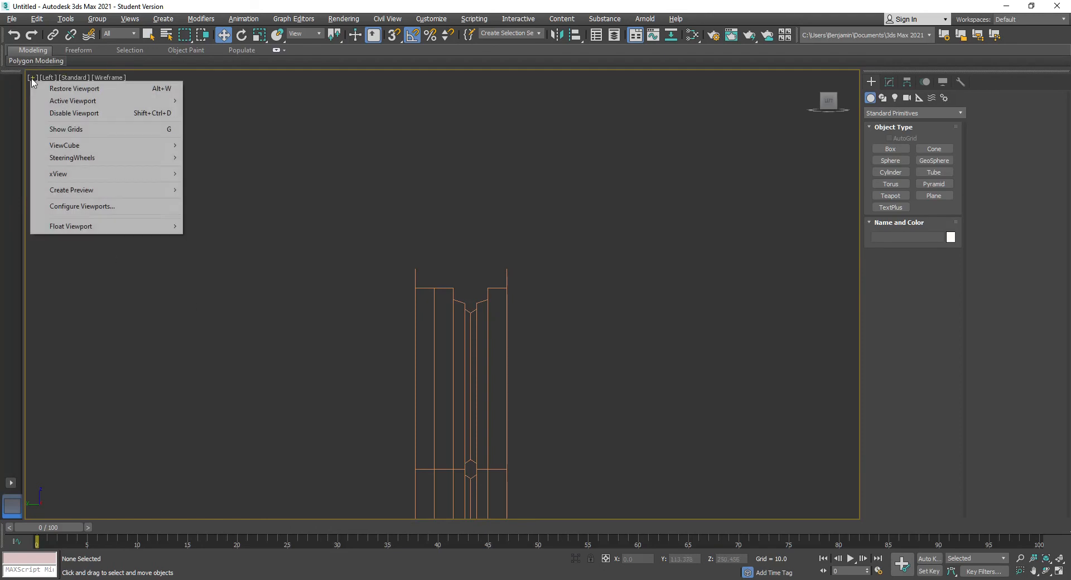
{"action": "left_click", "coordinate": [70, 89]}
Step: Attach the flipped copy to the original window Box001 as one Editable Poly and leave Attach mode
{"action": "left_click", "coordinate": [668, 385]}
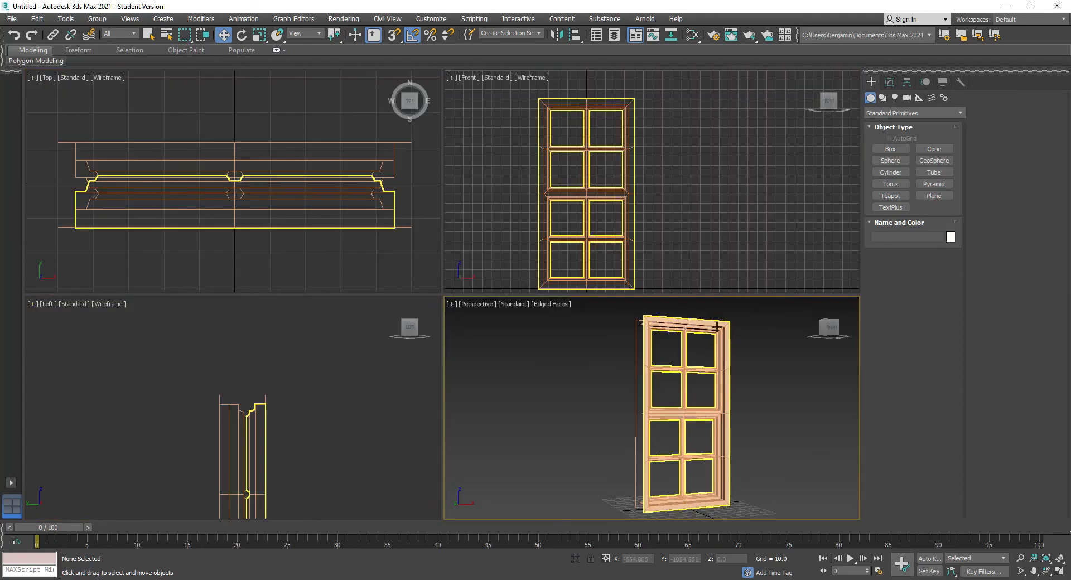
{"action": "left_click", "coordinate": [669, 397]}
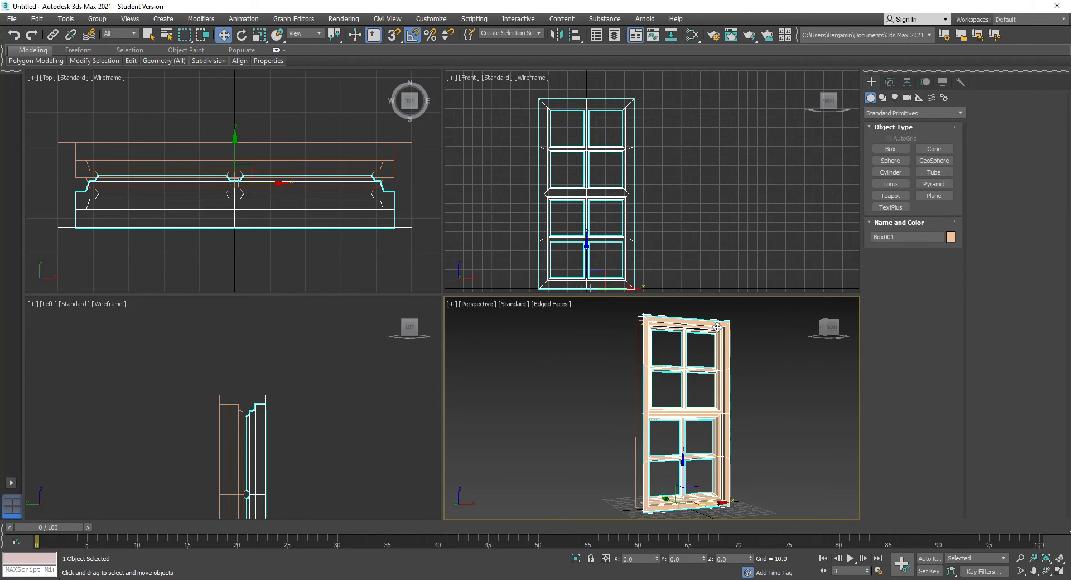
{"action": "left_click", "coordinate": [891, 82]}
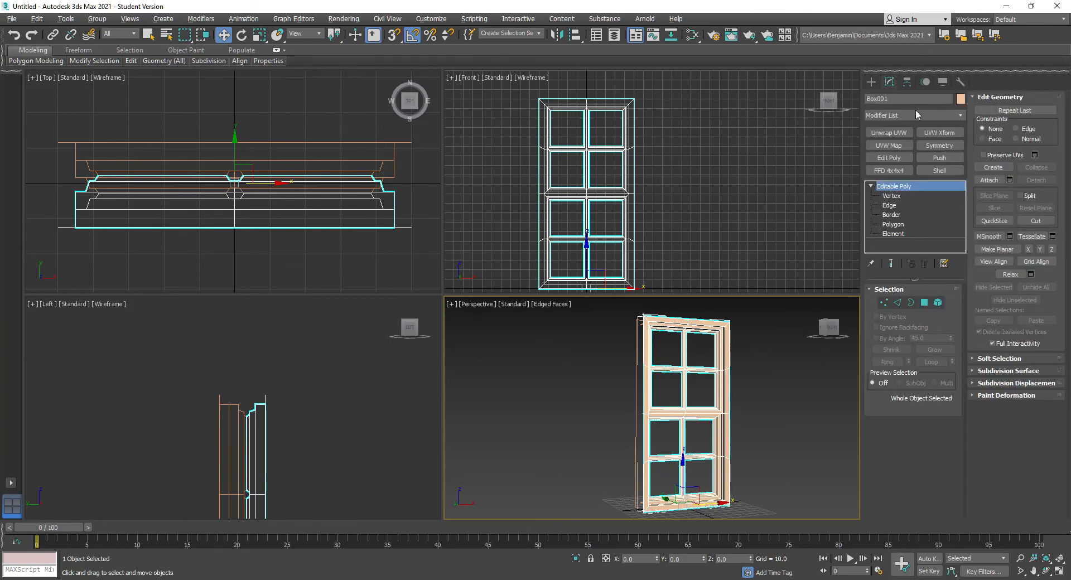
{"action": "left_click", "coordinate": [989, 180]}
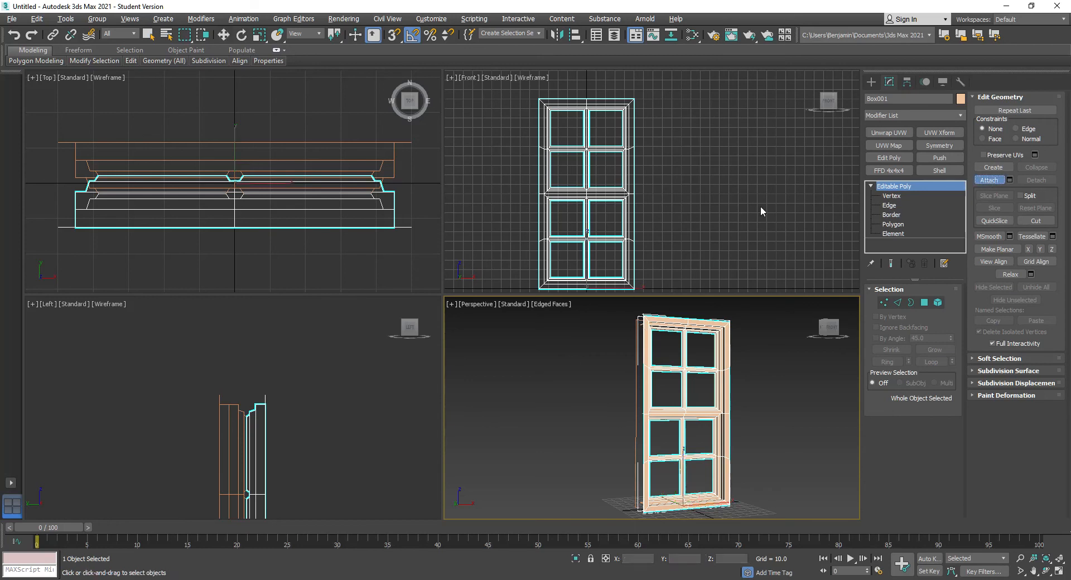
{"action": "left_click", "coordinate": [1002, 181]}
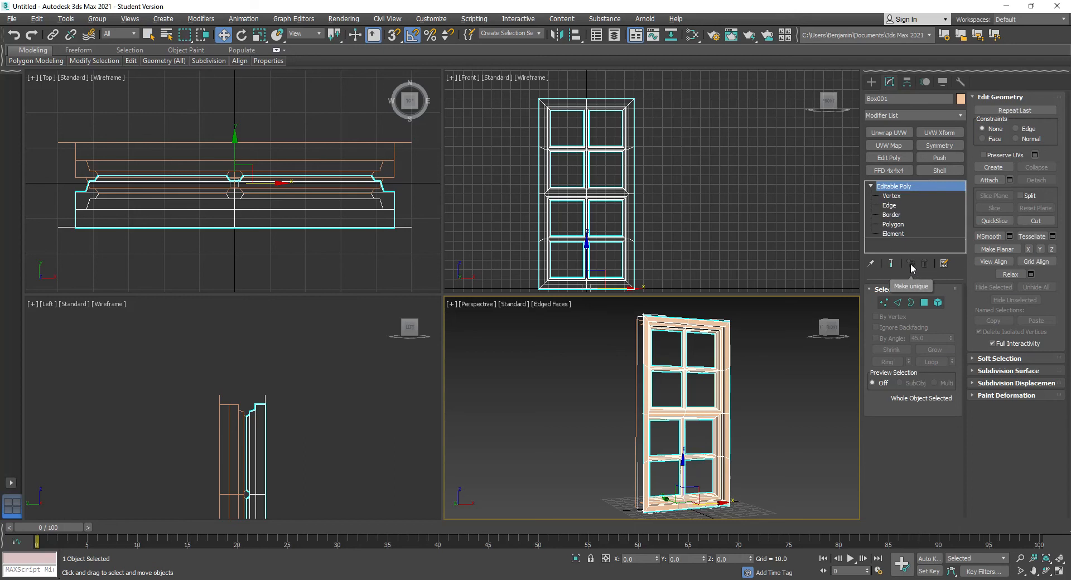
{"action": "left_click", "coordinate": [995, 180]}
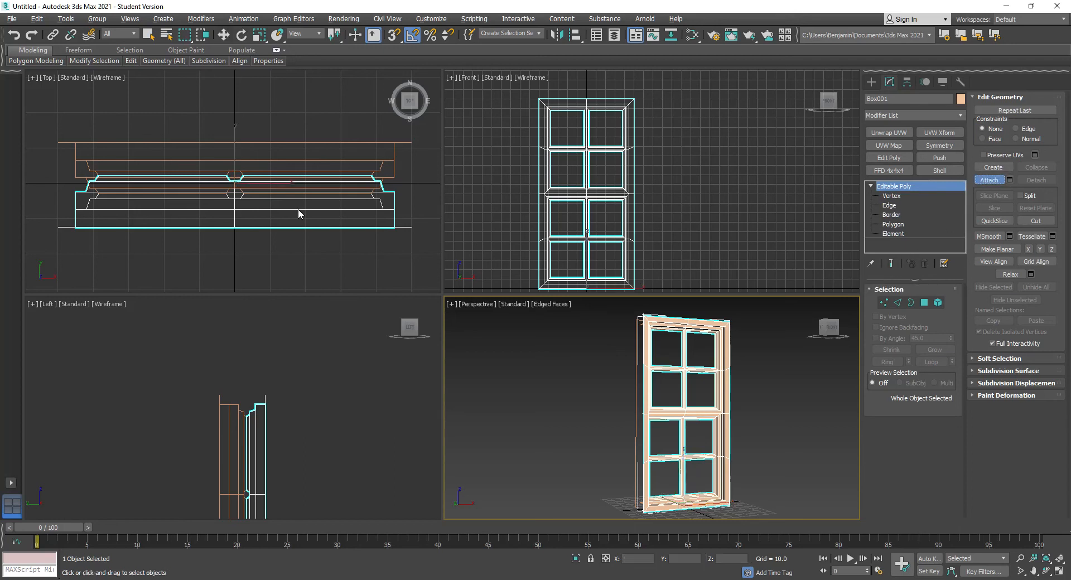
{"action": "left_click", "coordinate": [396, 161]}
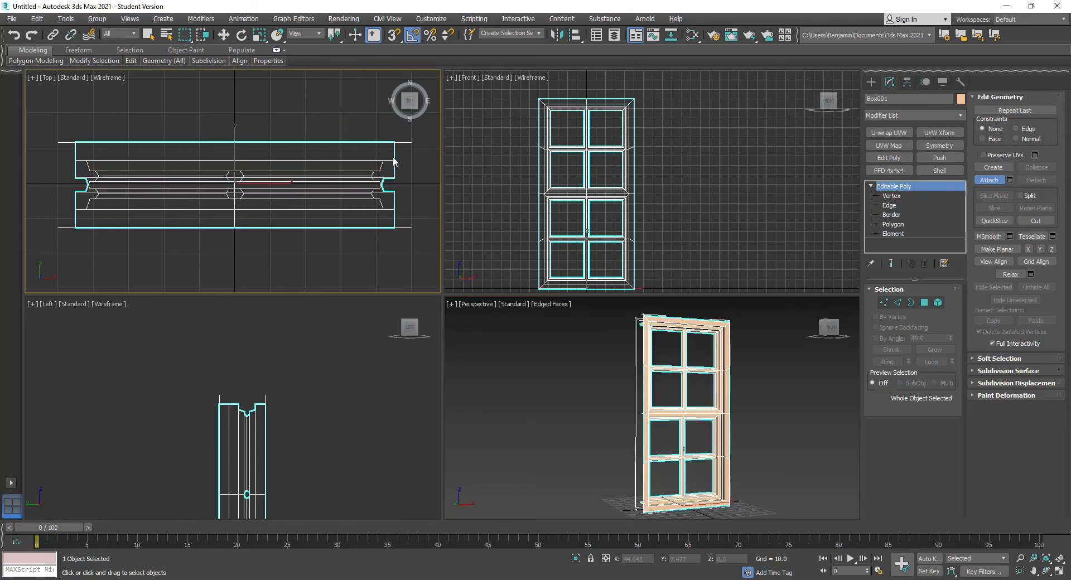
{"action": "left_click", "coordinate": [498, 397]}
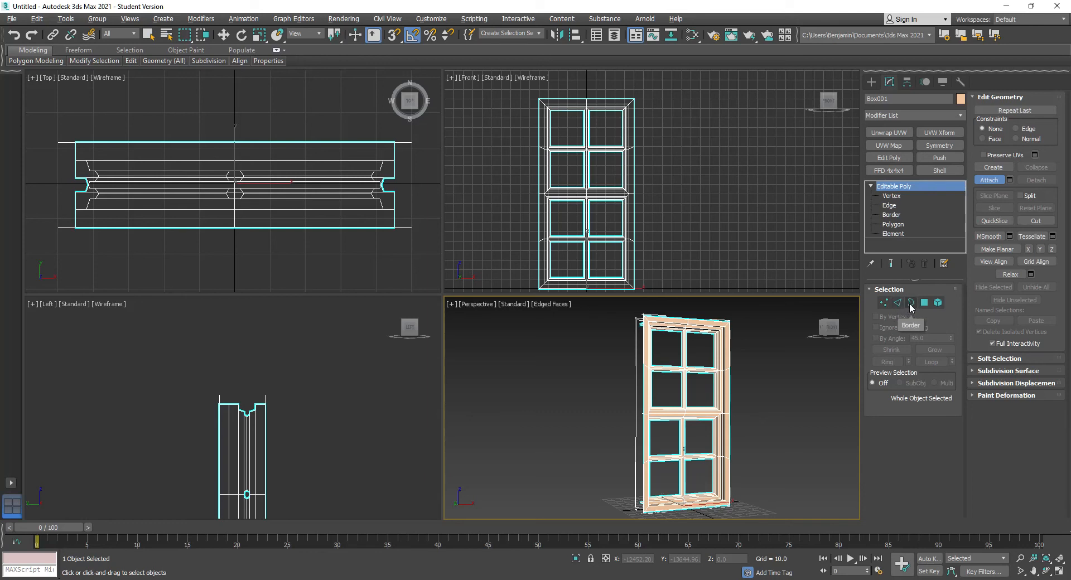
{"action": "key", "text": "Escape"}
{"action": "key", "text": "w"}
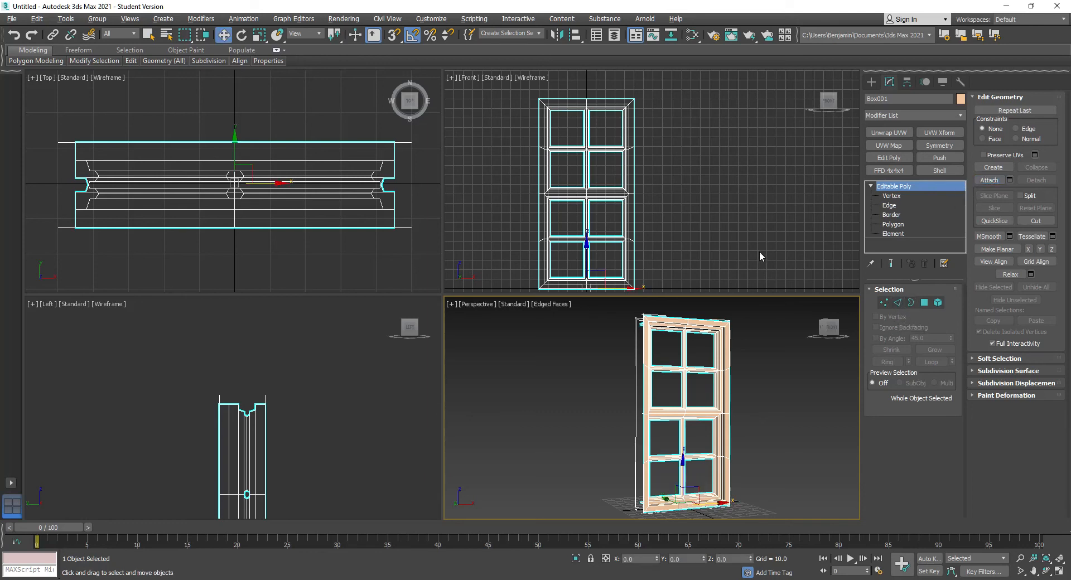
Step: Select the outer borders of both window halves and bridge them to close the sides of the frame
{"action": "left_click", "coordinate": [912, 301]}
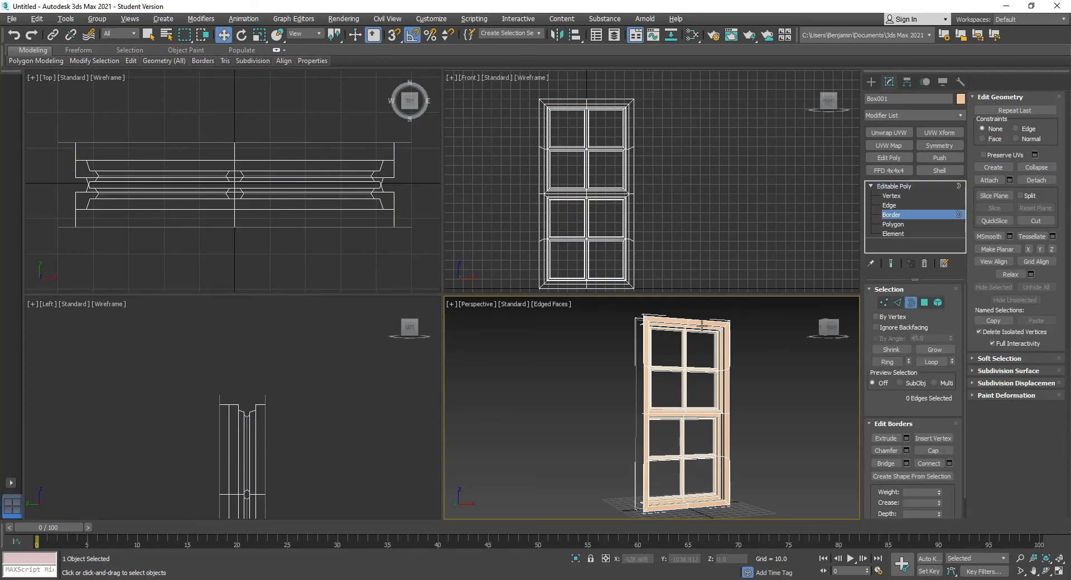
{"action": "left_click", "coordinate": [644, 346]}
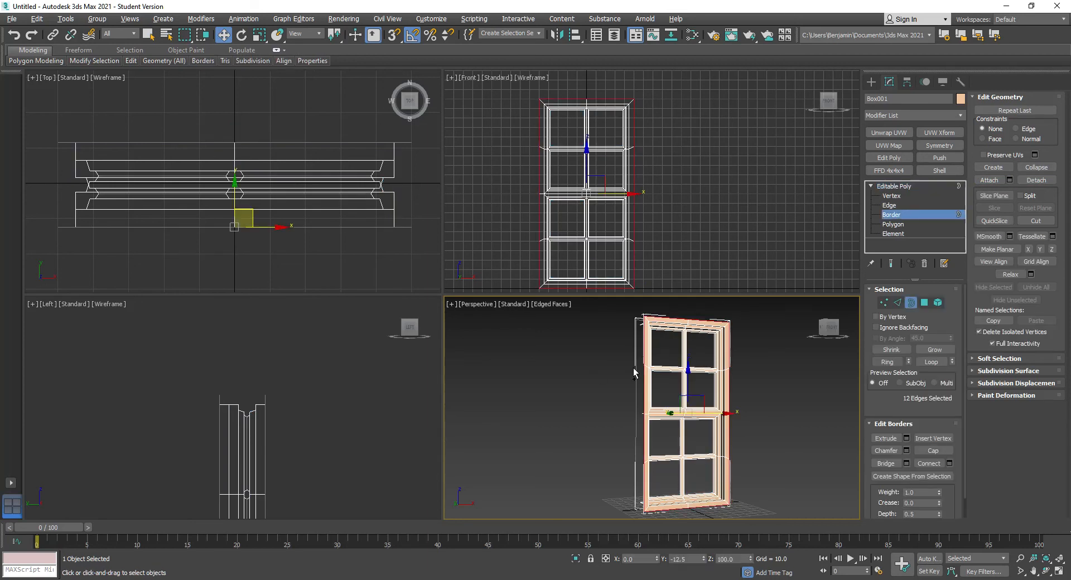
{"action": "left_click", "coordinate": [635, 384], "text": "ctrl"}
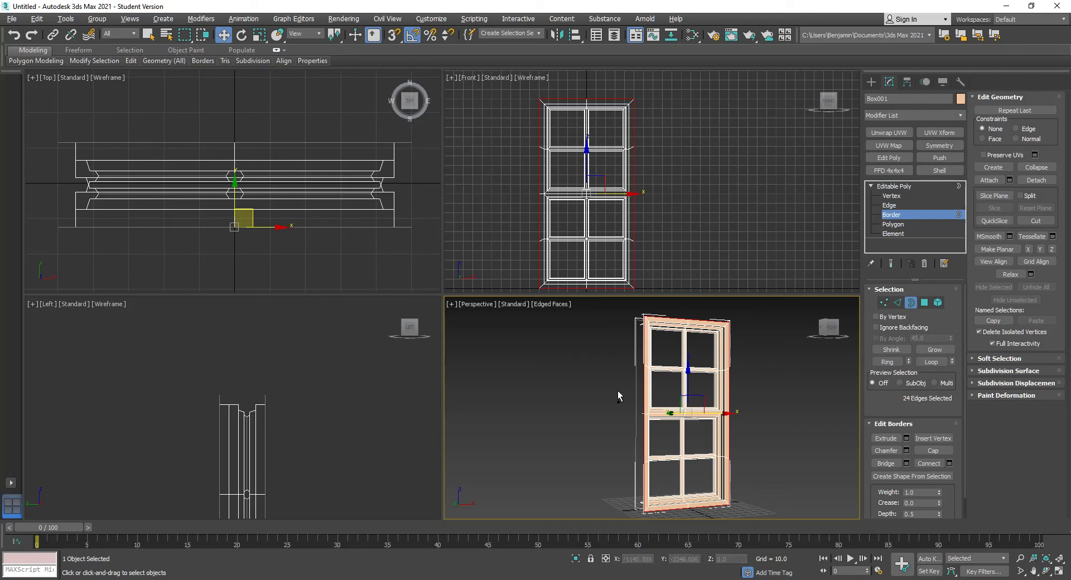
{"action": "left_click", "coordinate": [888, 463]}
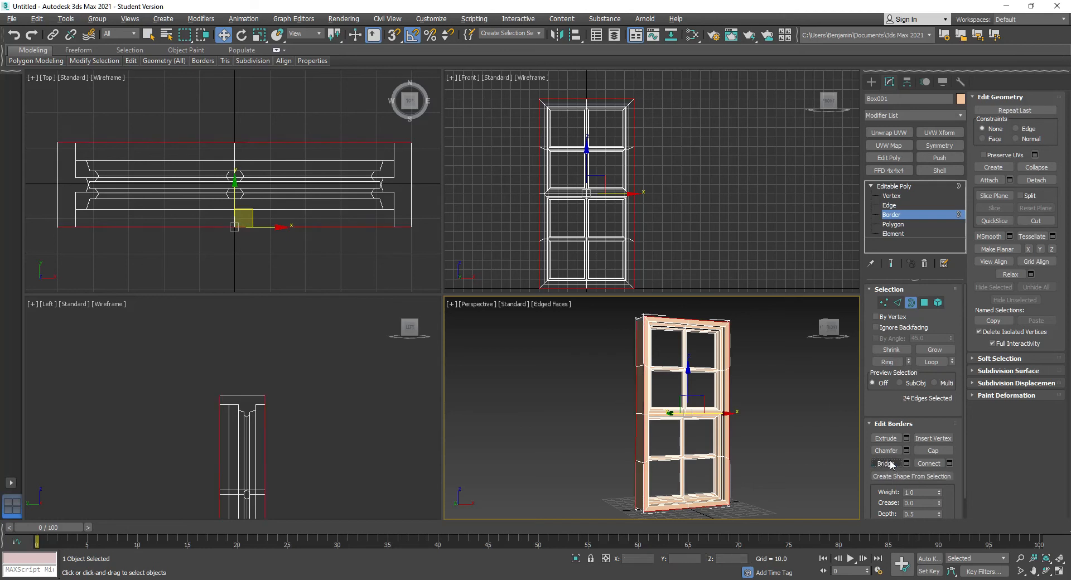
{"action": "left_click", "coordinate": [832, 330]}
{"action": "left_click_drag", "start_coordinate": [831, 329], "coordinate": [792, 302]}
{"action": "middle_click_drag", "start_coordinate": [697, 330], "coordinate": [752, 387], "text": "alt"}
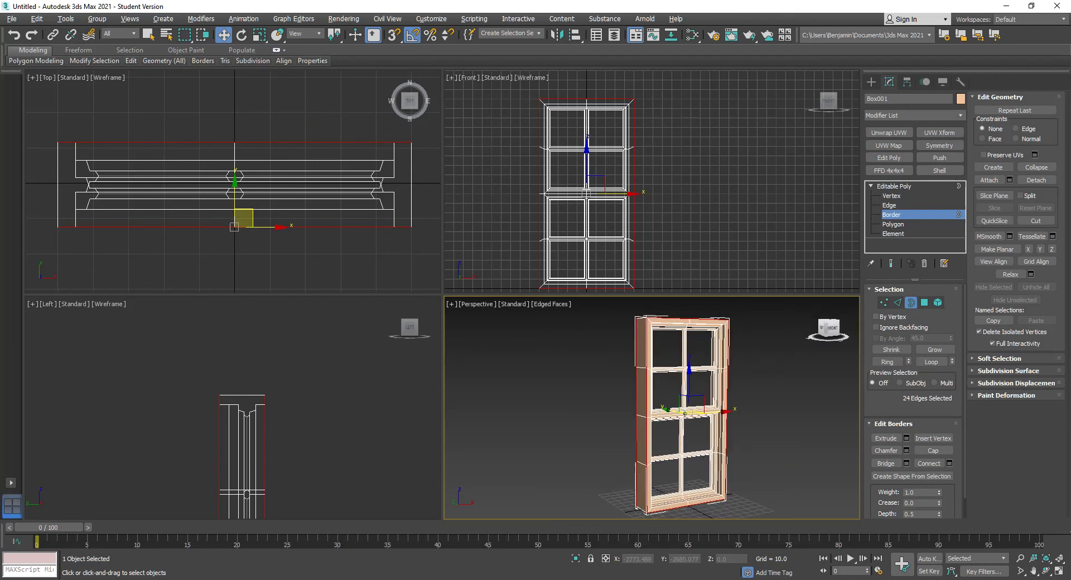
{"action": "right_click", "coordinate": [788, 376]}
Step: Select all open borders around the panes on both window halves and convert them to a vertex selection
{"action": "left_click_drag", "start_coordinate": [669, 348], "coordinate": [696, 474]}
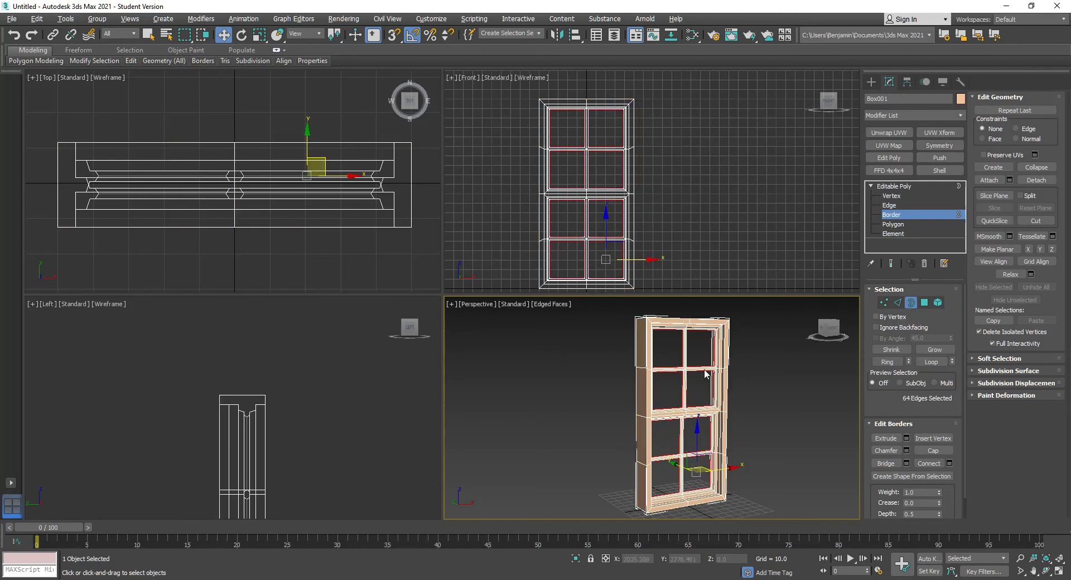
{"action": "scroll", "coordinate": [719, 352], "scroll_direction": "up", "scroll_amount": 10}
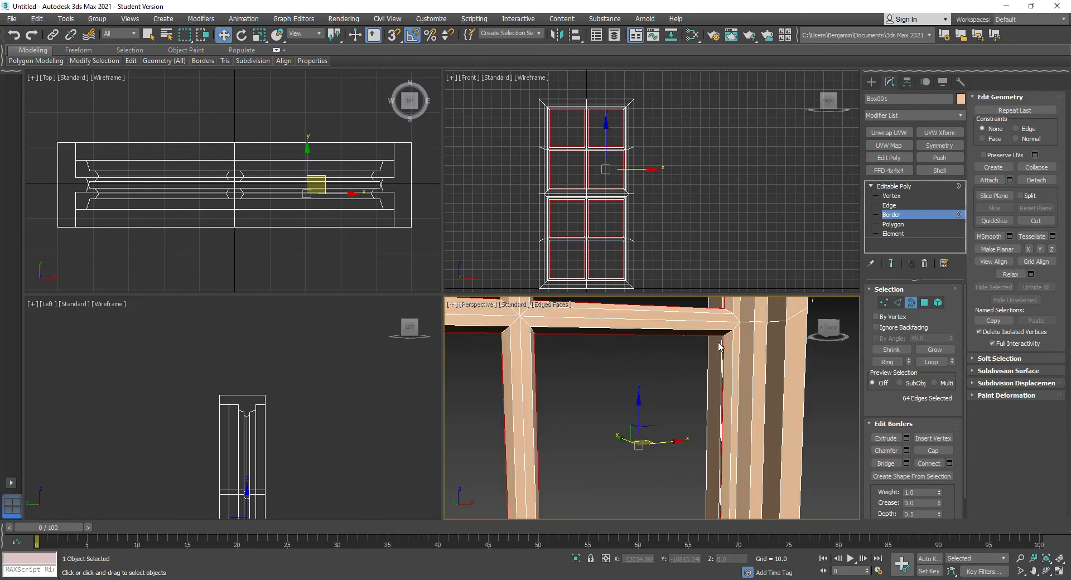
{"action": "scroll", "coordinate": [726, 338], "scroll_direction": "down", "scroll_amount": 5}
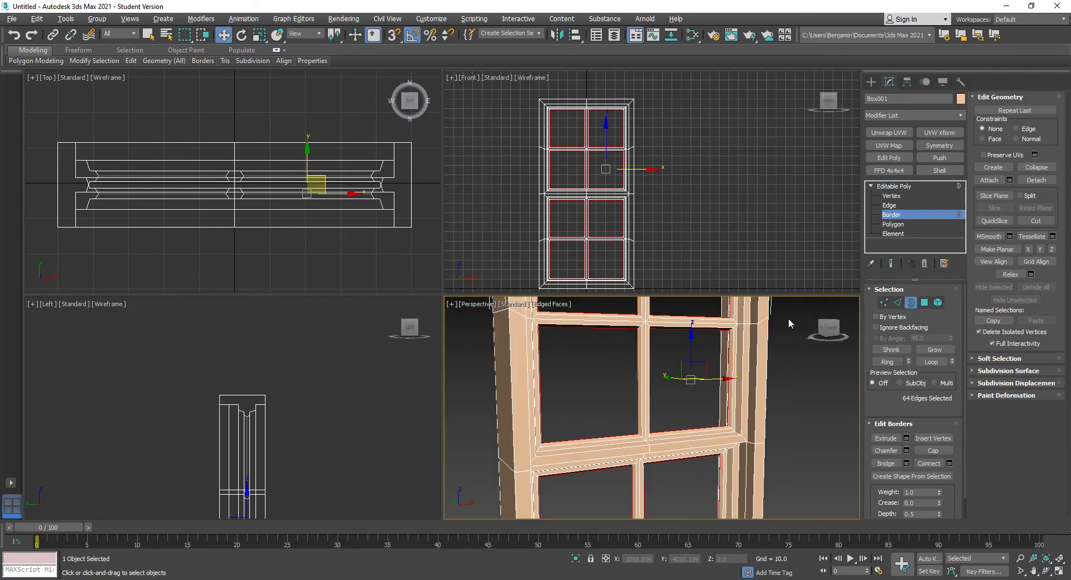
{"action": "left_click", "coordinate": [883, 302]}
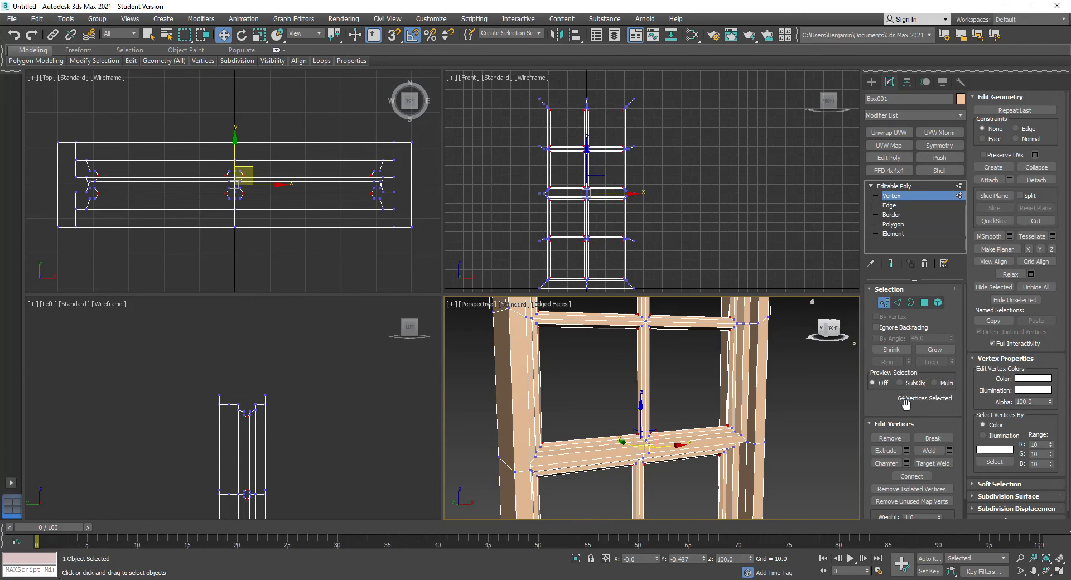
Step: Weld the selected pane vertices with a threshold of 0.1 and clear the selection
{"action": "left_click", "coordinate": [949, 451]}
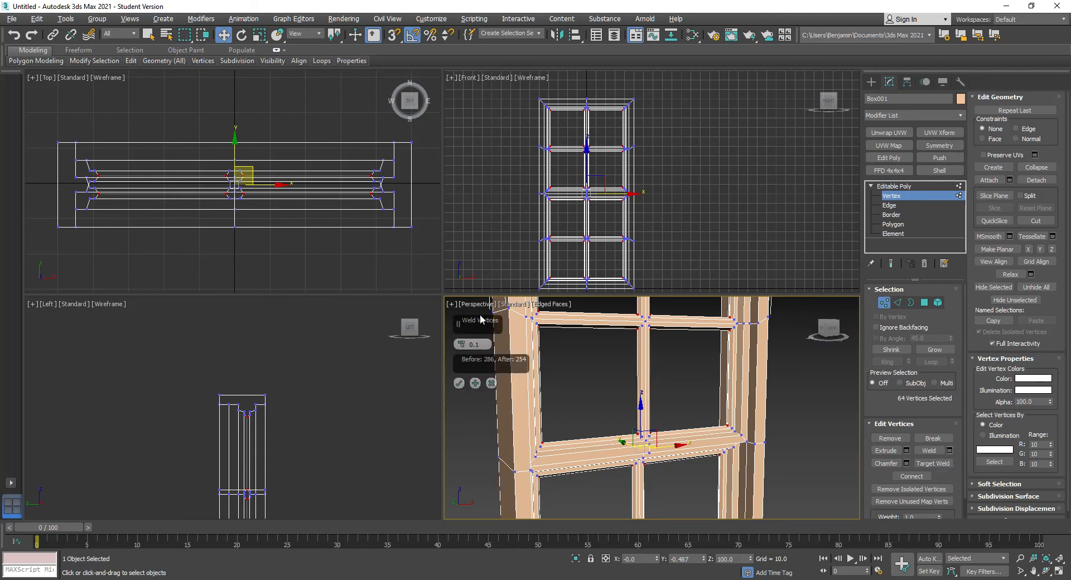
{"action": "left_click_drag", "start_coordinate": [475, 324], "coordinate": [473, 344]}
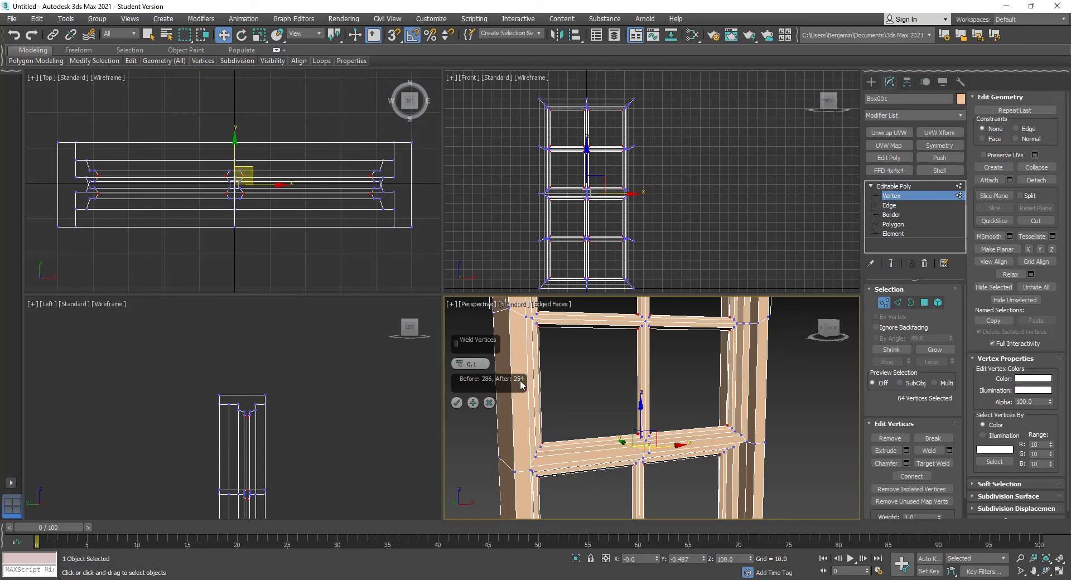
{"action": "left_click_drag", "start_coordinate": [459, 364], "coordinate": [457, 348]}
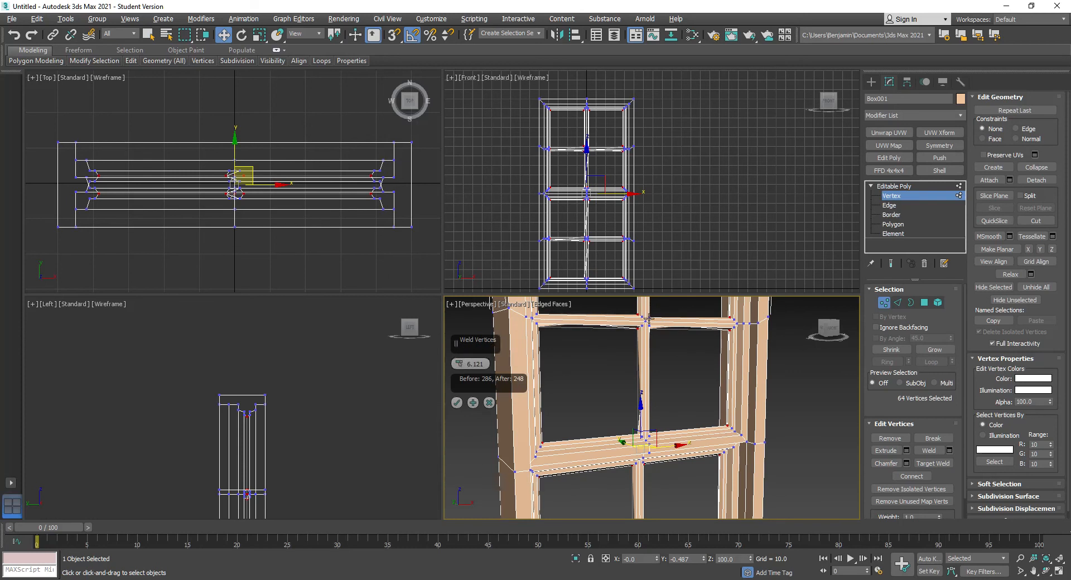
{"action": "key", "text": "ctrl+z"}
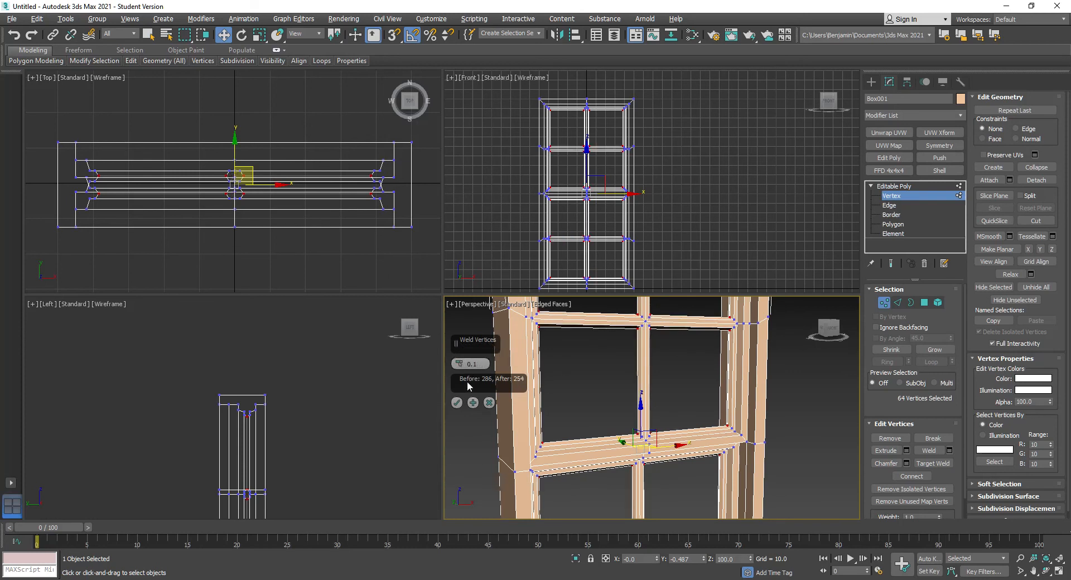
{"action": "left_click", "coordinate": [456, 403]}
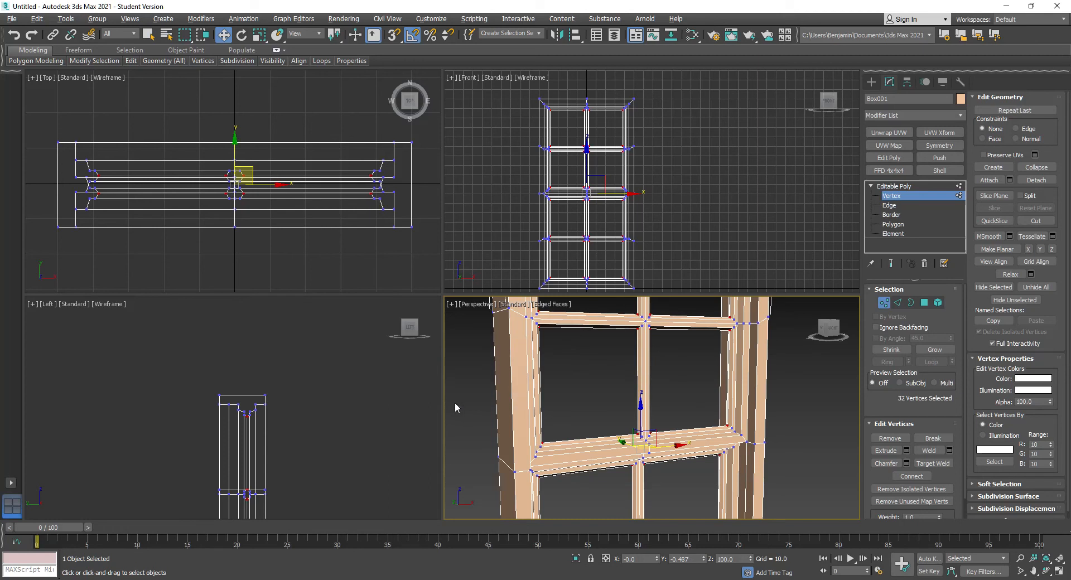
{"action": "left_click", "coordinate": [603, 385]}
{"action": "key", "text": "z"}
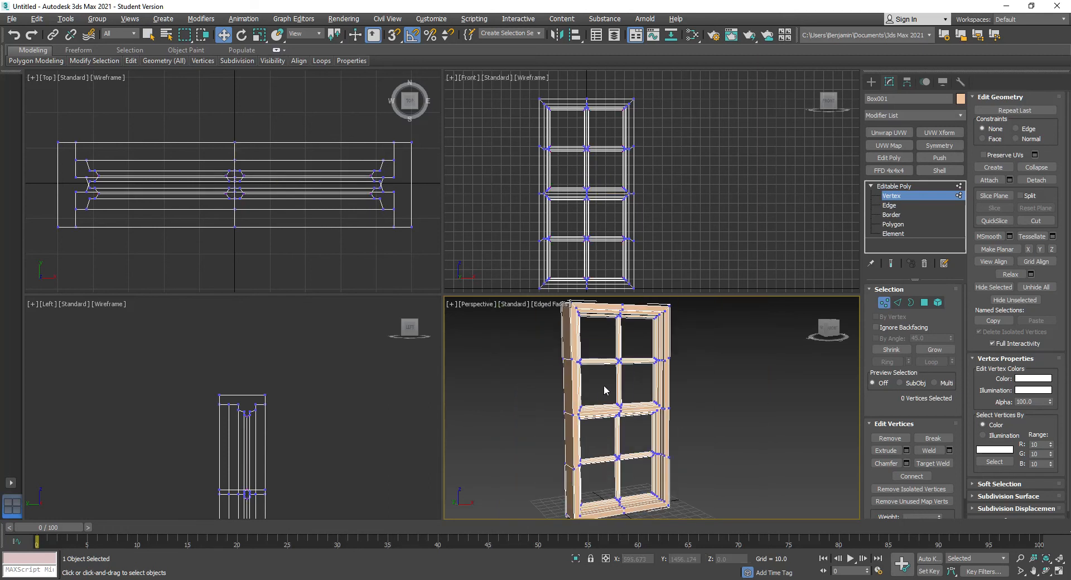
Step: Check the whole window for remaining open borders by trying to select them in Border mode
{"action": "left_click", "coordinate": [911, 302]}
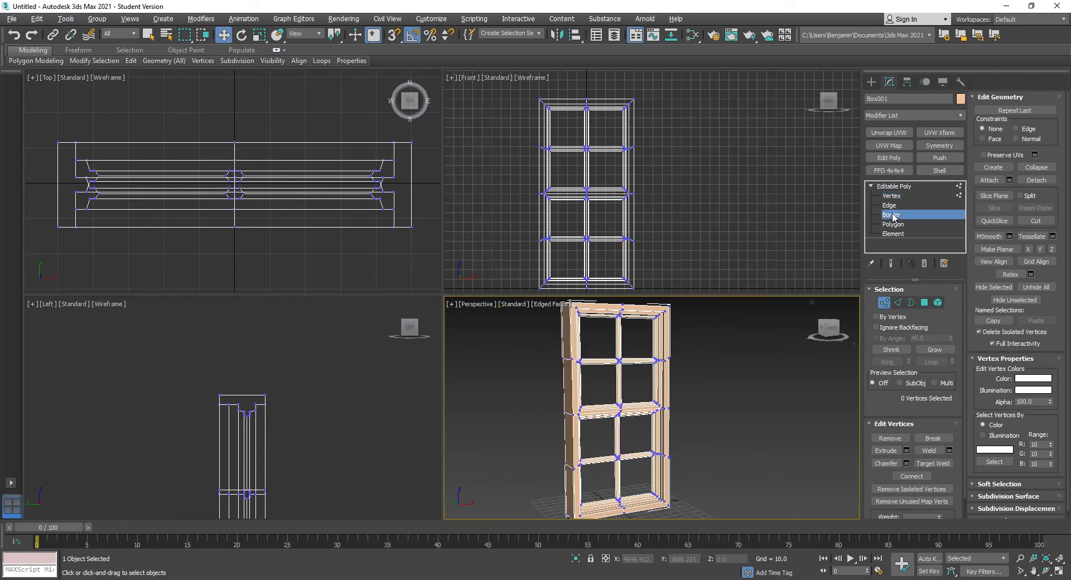
{"action": "key", "text": "ctrl+a"}
{"action": "left_click_drag", "start_coordinate": [597, 336], "coordinate": [627, 491]}
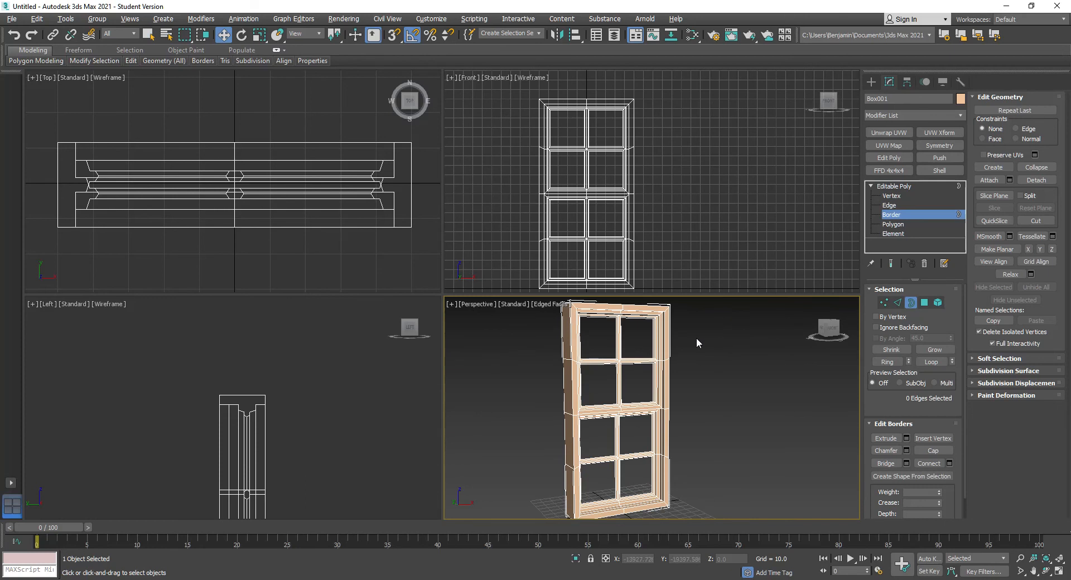
Step: Select the whole window as an element, apply Auto Smooth at 45.0, and deselect it
{"action": "left_click", "coordinate": [894, 235]}
{"action": "left_click", "coordinate": [684, 341]}
{"action": "left_click", "coordinate": [663, 316]}
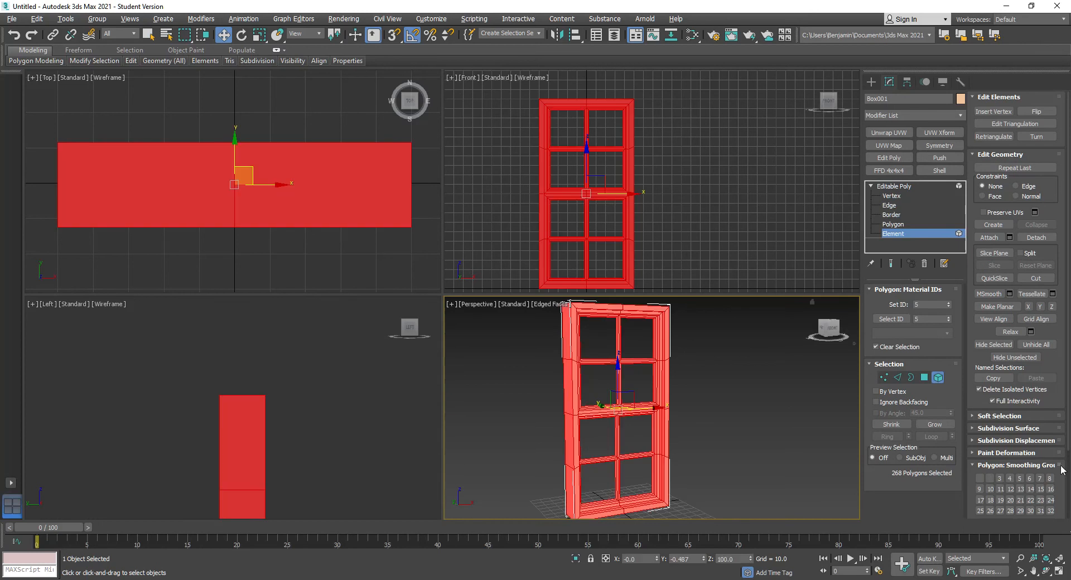
{"action": "left_click", "coordinate": [1016, 156]}
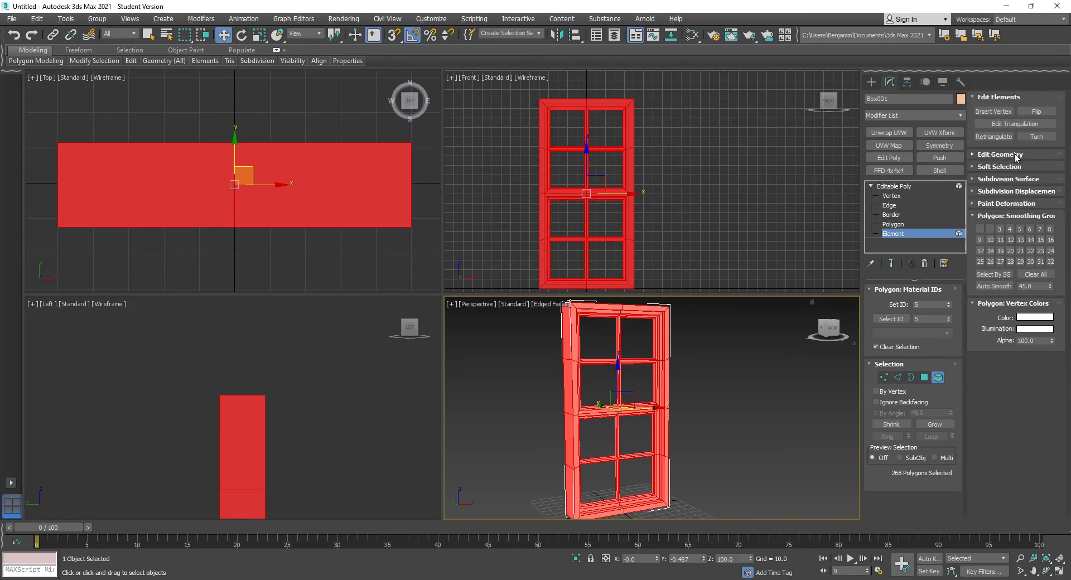
{"action": "left_click", "coordinate": [988, 287]}
{"action": "left_click", "coordinate": [769, 381]}
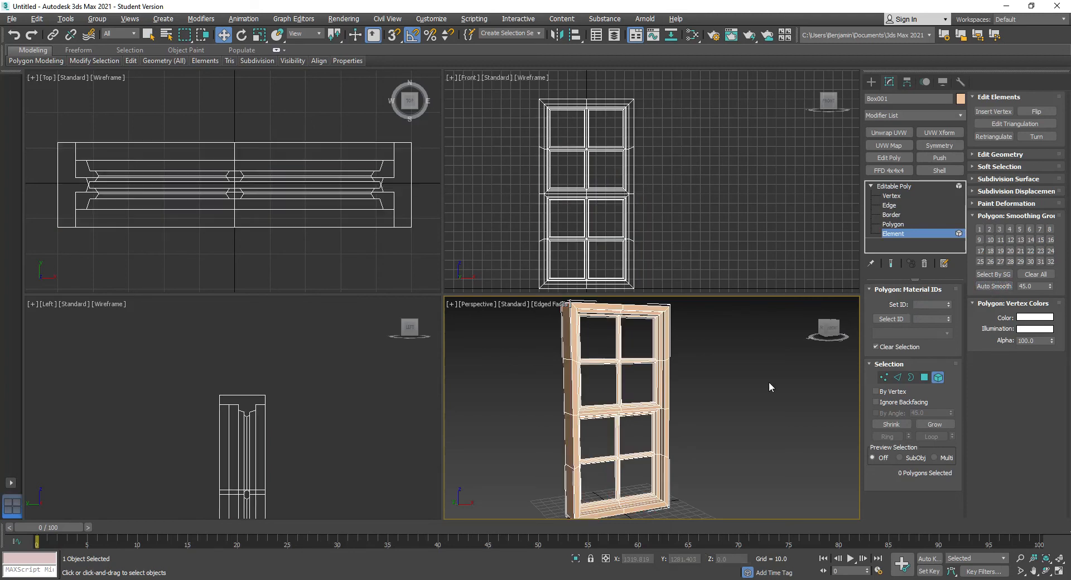
Step: Leave sub-object editing, deselect the window, and turn off edged faces in the Perspective view
{"action": "left_click", "coordinate": [895, 187]}
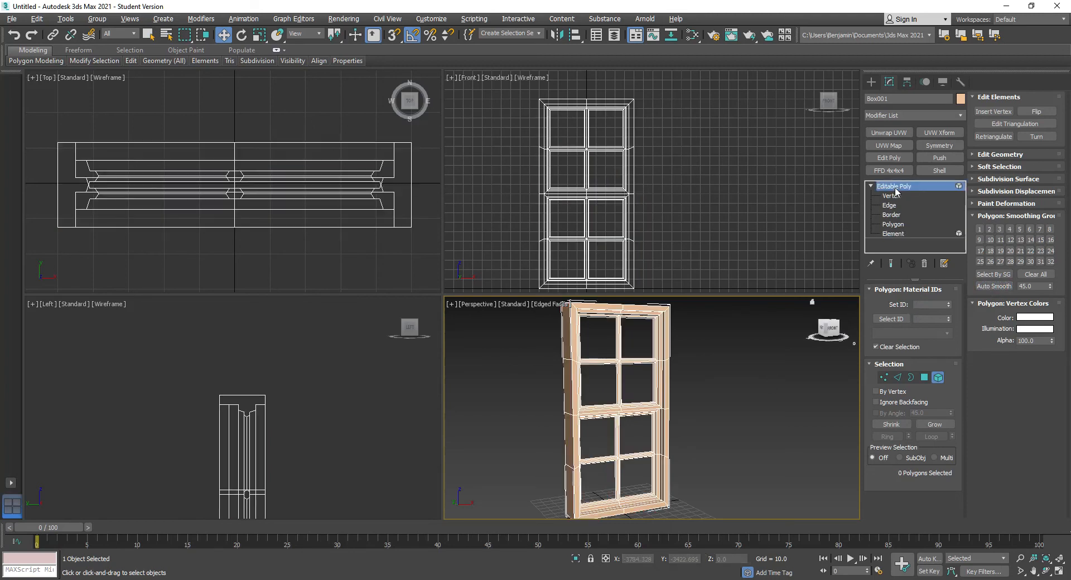
{"action": "left_click", "coordinate": [752, 397]}
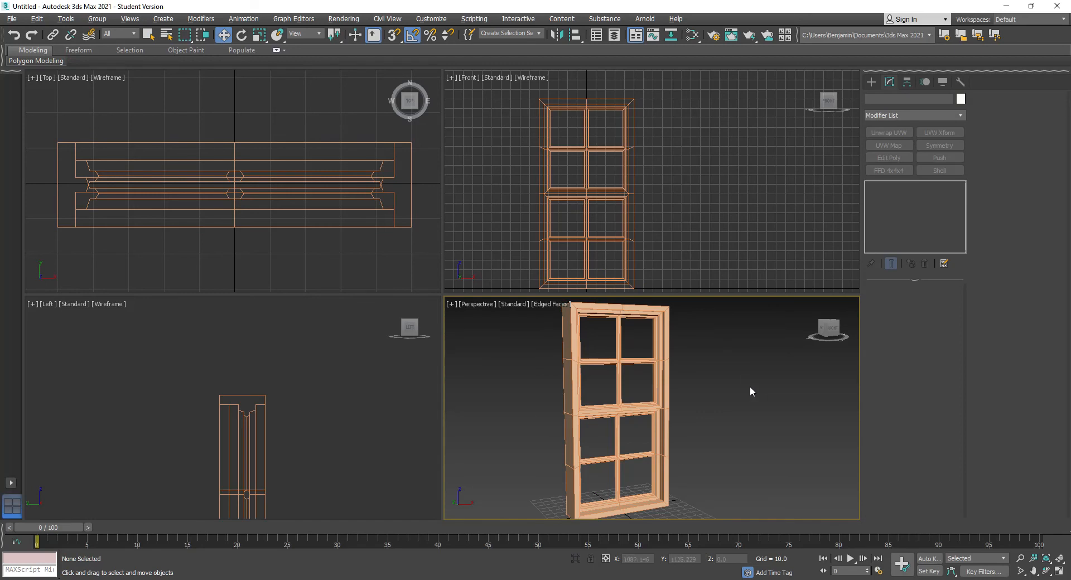
{"action": "key", "text": "F4"}
Step: Examine the shaded window's frame and muntins from above and below in the Perspective view
{"action": "key", "text": "ctrl+r"}
{"action": "mouse_move", "coordinate": [692, 401]}
{"action": "left_mouse_down"}
{"action": "mouse_move", "coordinate": [629, 418]}
{"action": "mouse_move", "coordinate": [680, 406]}
{"action": "mouse_move", "coordinate": [791, 420]}
{"action": "mouse_move", "coordinate": [846, 433]}
{"action": "mouse_move", "coordinate": [865, 451]}
{"action": "mouse_move", "coordinate": [692, 425]}
{"action": "mouse_move", "coordinate": [601, 436]}
{"action": "mouse_move", "coordinate": [654, 441]}
{"action": "mouse_move", "coordinate": [653, 451]}
{"action": "left_mouse_up"}
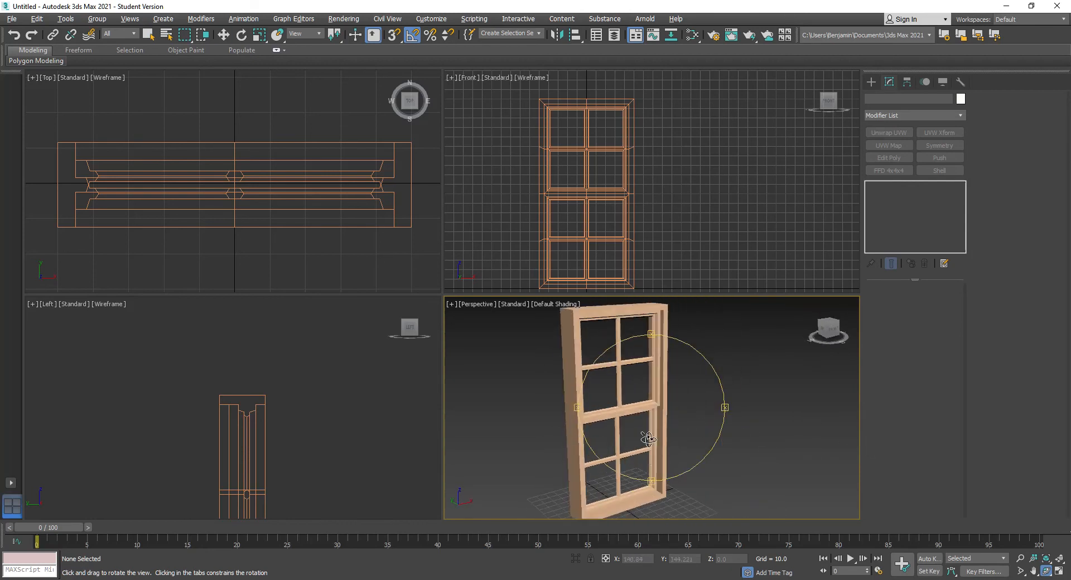
{"action": "key", "text": "w"}
{"action": "scroll", "coordinate": [610, 356], "scroll_direction": "up", "scroll_amount": 7}
{"action": "scroll", "coordinate": [611, 357], "scroll_direction": "down", "scroll_amount": 7}
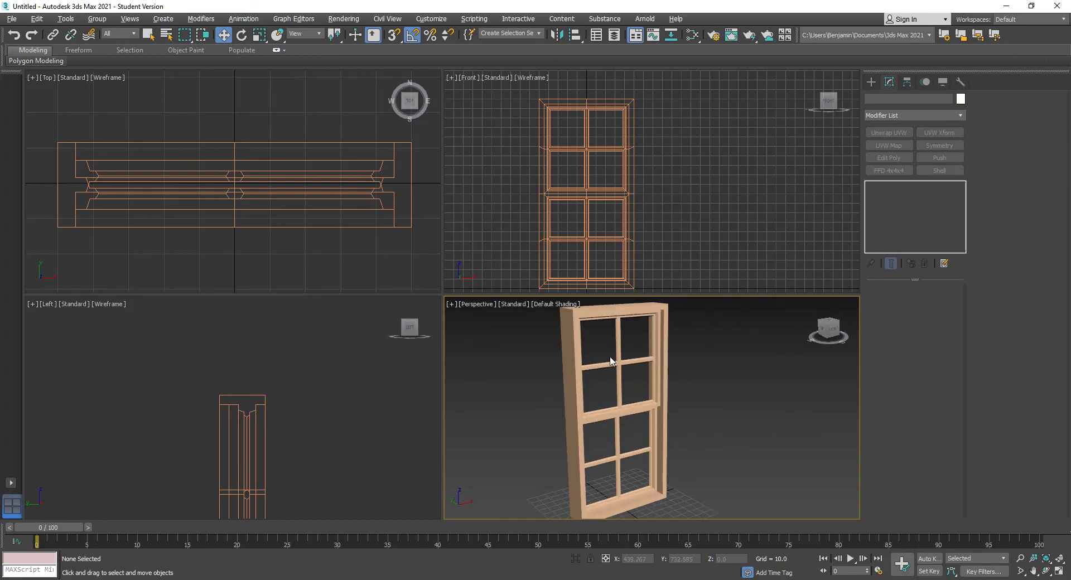
{"action": "key", "text": "ctrl+r"}
{"action": "left_click_drag", "start_coordinate": [688, 433], "coordinate": [632, 395]}
{"action": "key", "text": "w"}
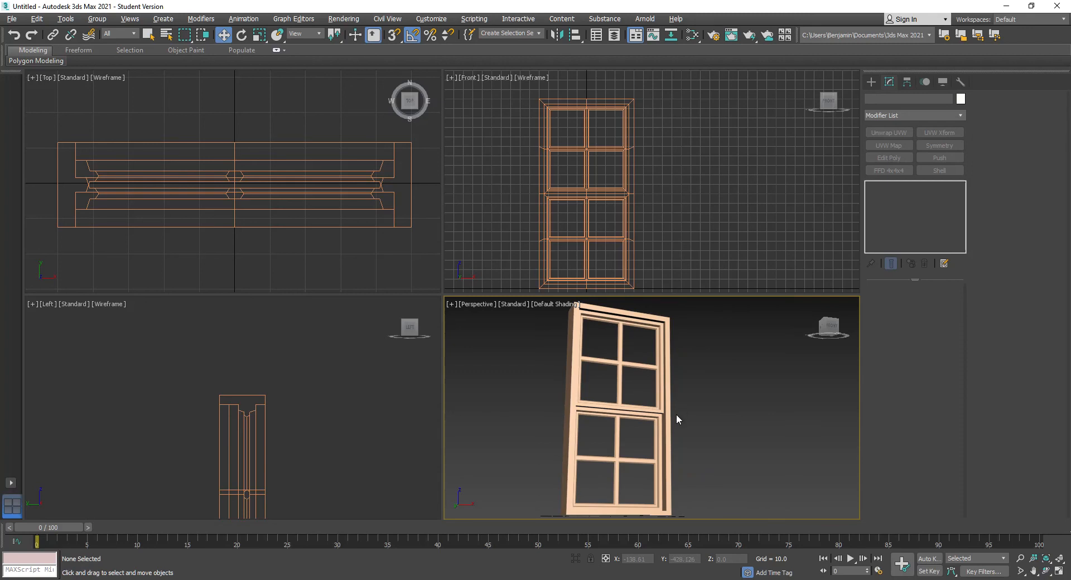
Step: Open Snipping Tool and capture a rectangular snip of the window in the Perspective view
{"action": "key", "text": "super"}
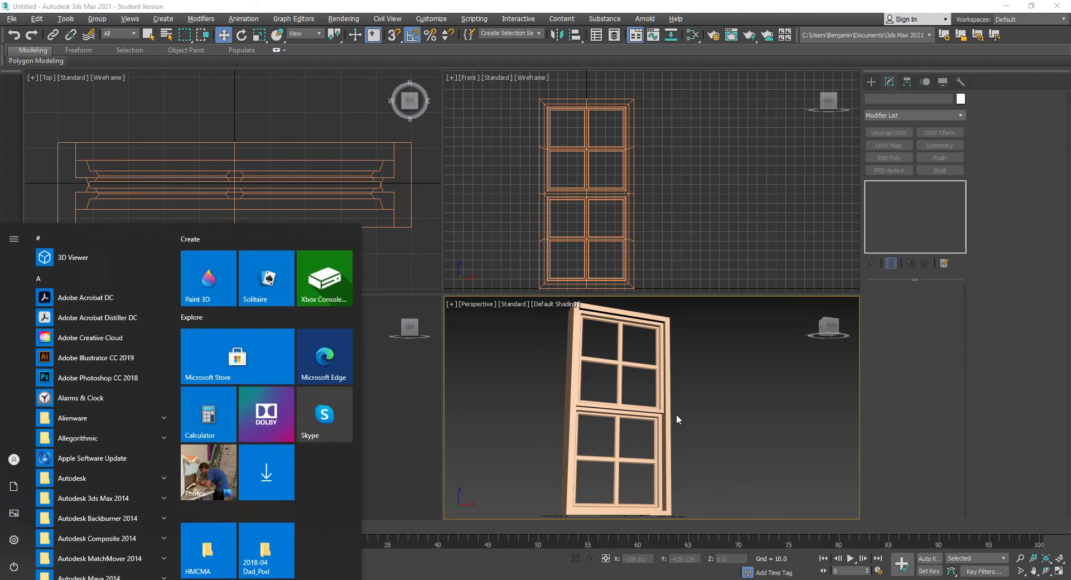
{"action": "type", "text": "sni"}
{"action": "key", "text": "Return"}
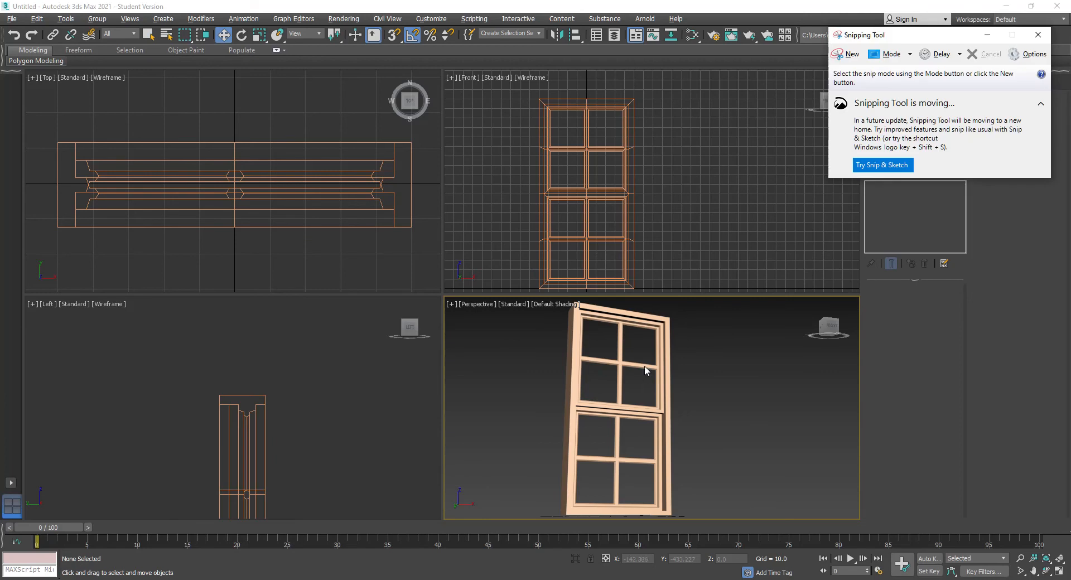
{"action": "left_click", "coordinate": [855, 54]}
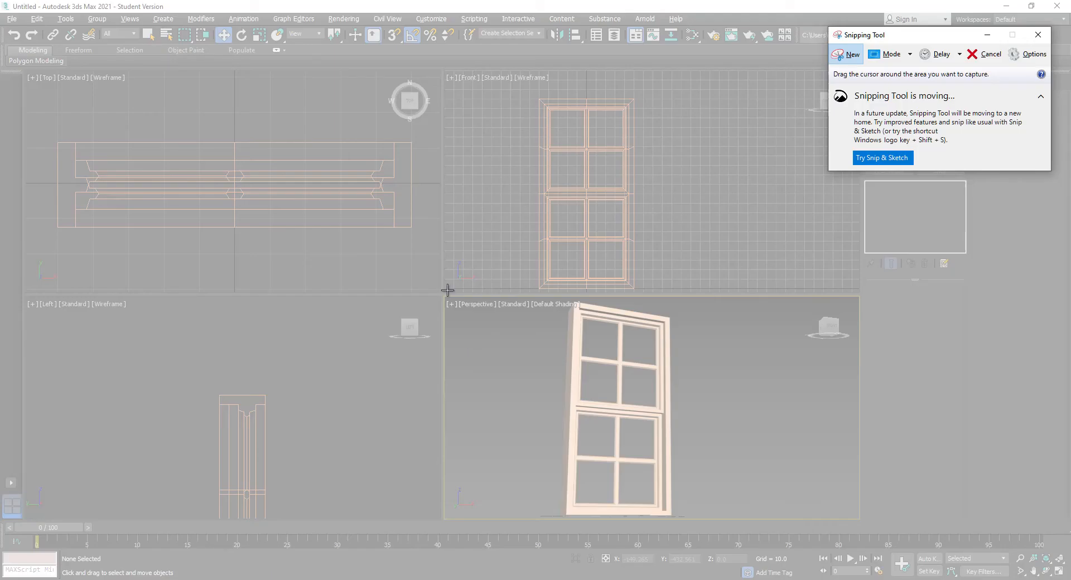
{"action": "left_click_drag", "start_coordinate": [463, 295], "coordinate": [759, 520]}
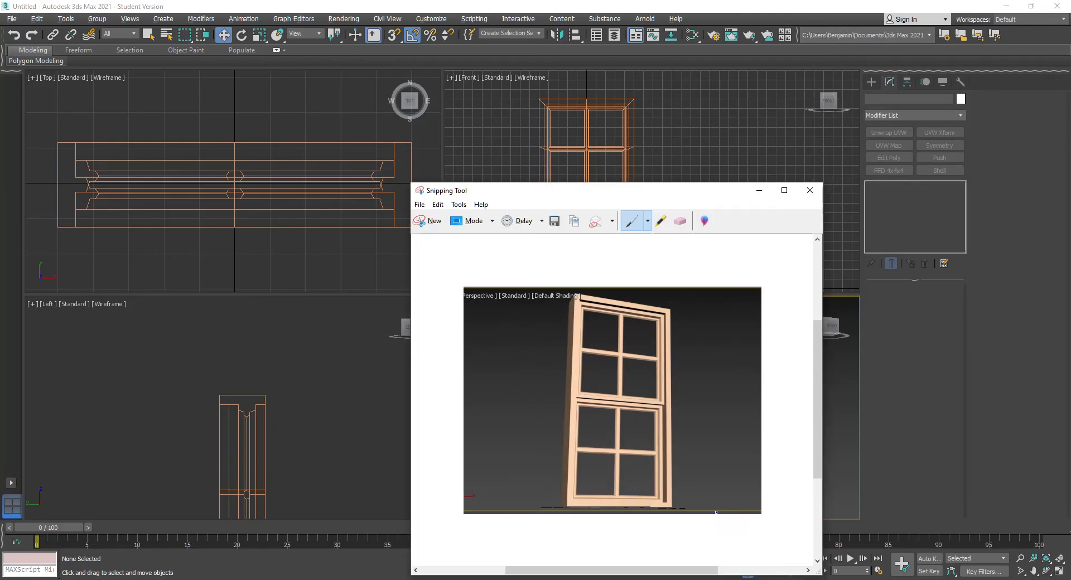